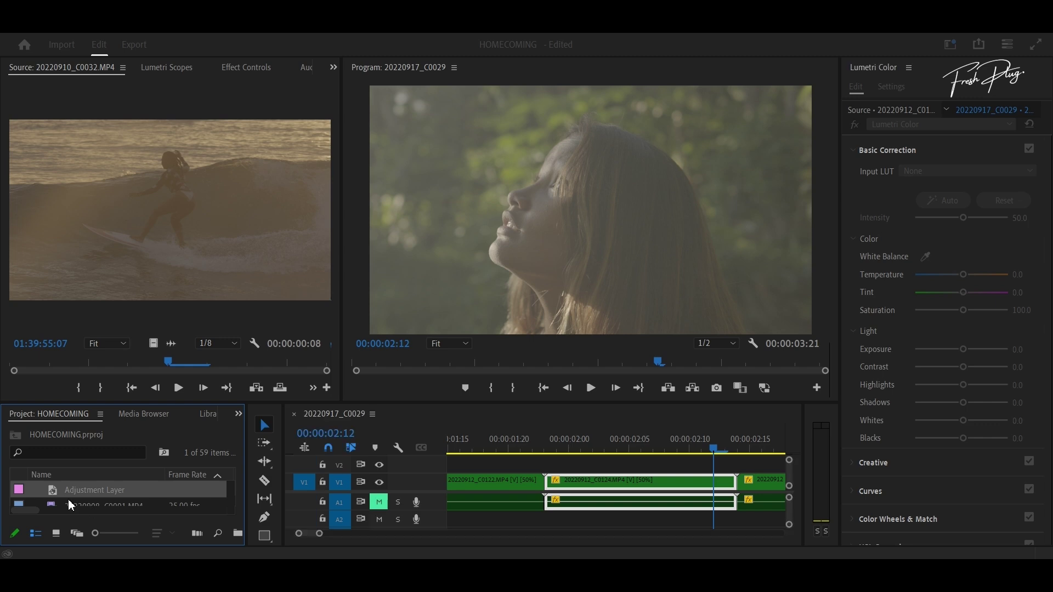
# - Place the adjustment layer on V2 above clip 20220912_C0124.MP4, split it at the clip's end, and remove the excess part
pyautogui.moveTo(54, 497); pyautogui.dragTo(552, 463)
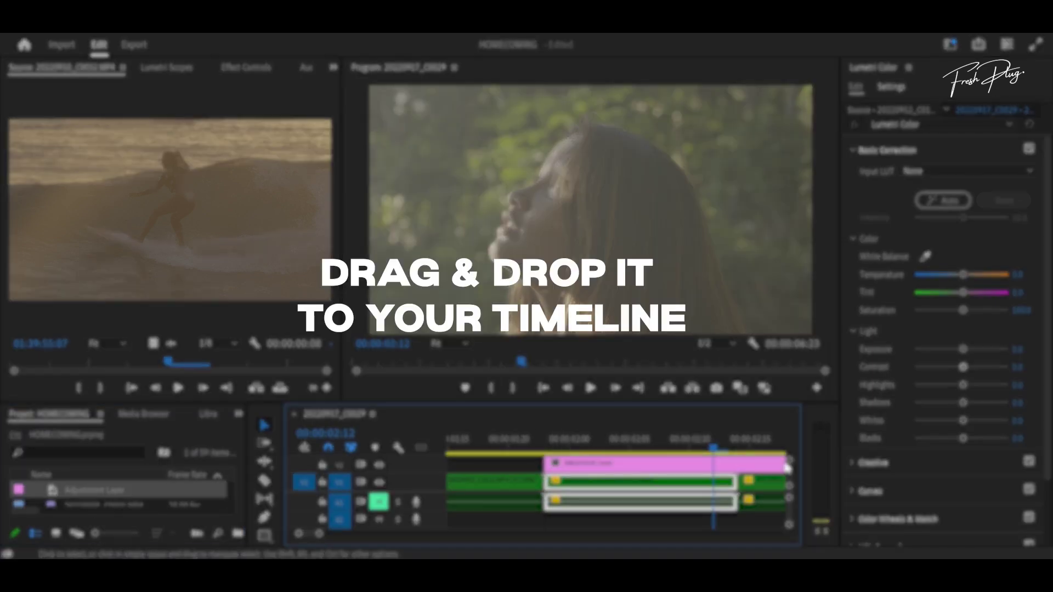
pyautogui.press('c')
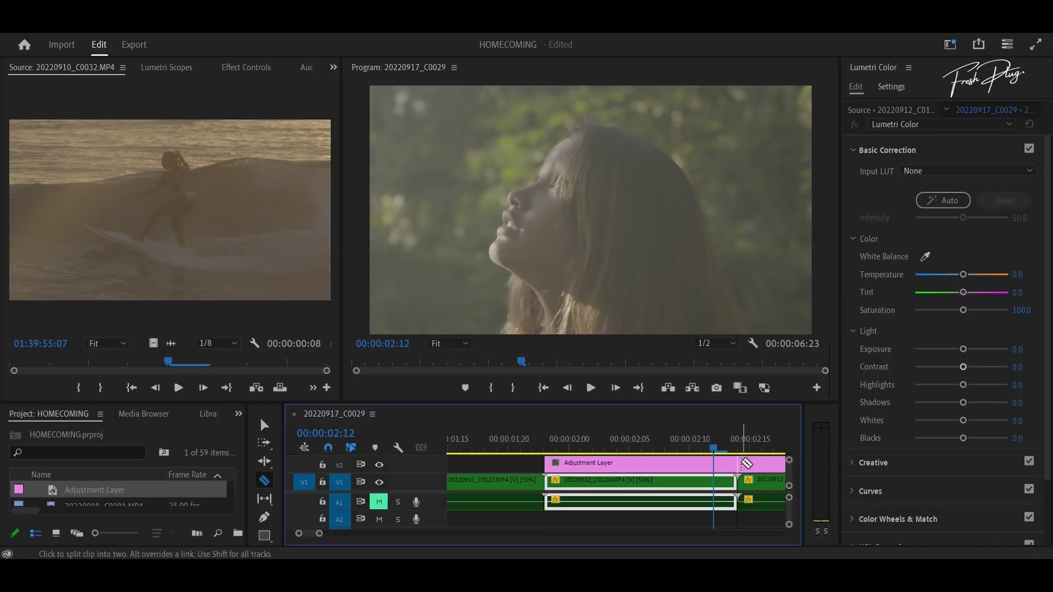
pyautogui.click(747, 464)
pyautogui.press('v')
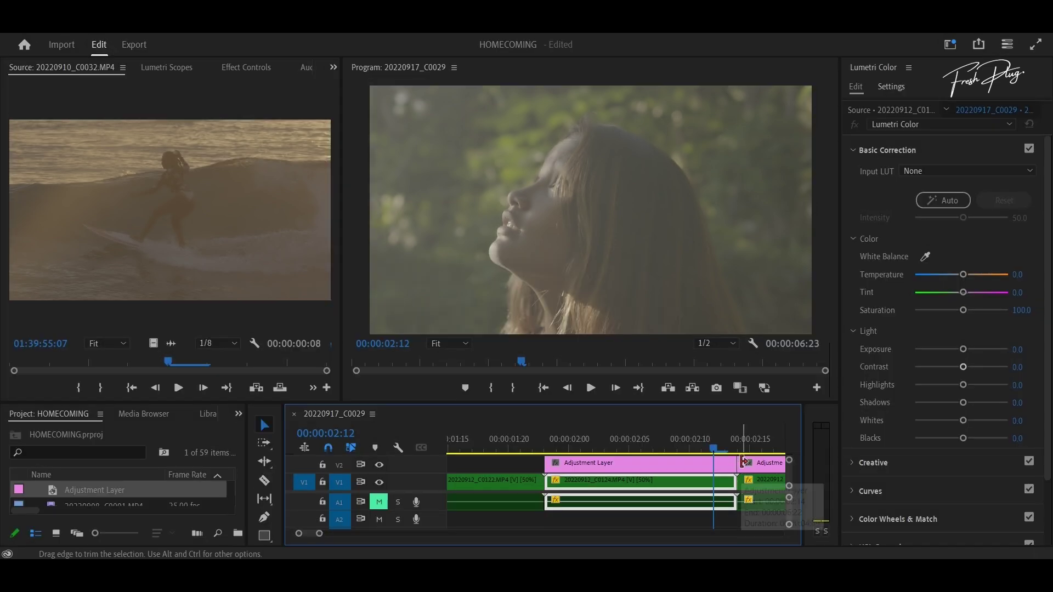
pyautogui.click(769, 464)
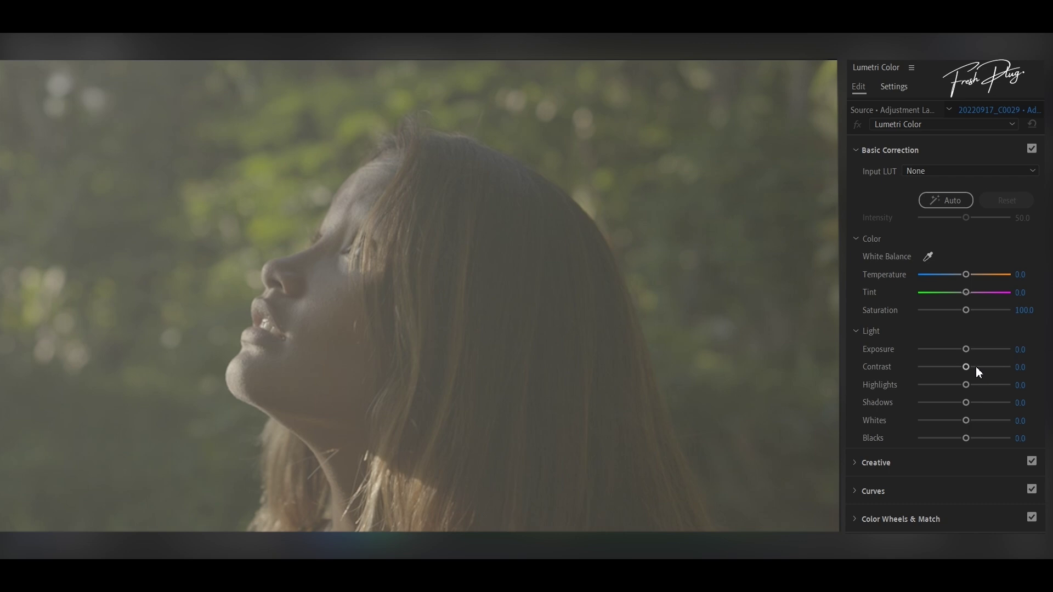
# - In Basic Correction, set the adjustment layer's Contrast to 25.5 and Highlights to about 34.3, and lower the Shadows
pyautogui.moveTo(978, 367); pyautogui.dragTo(980, 368)
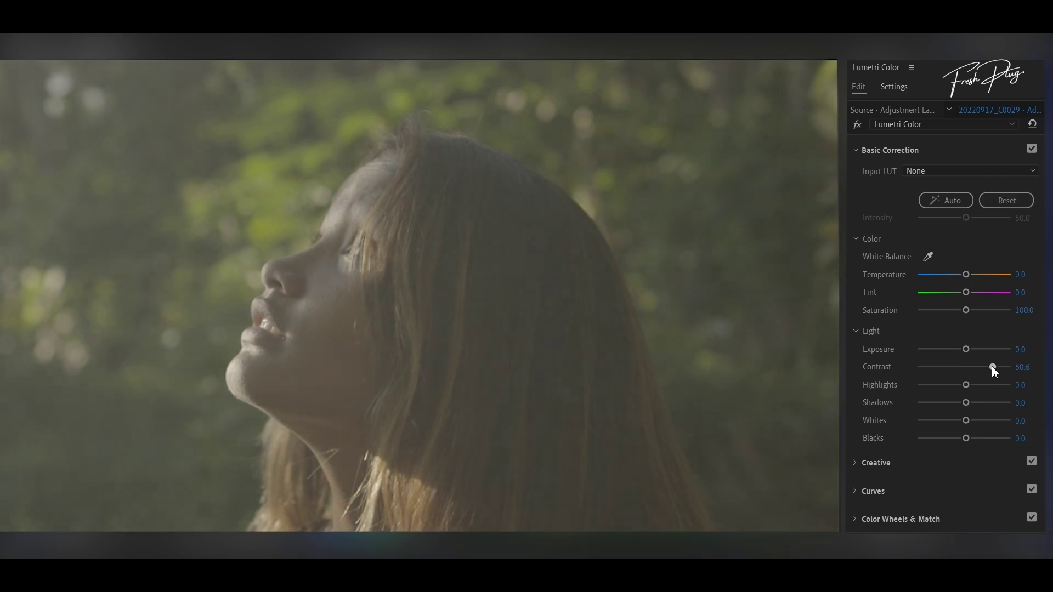
pyautogui.moveTo(995, 370); pyautogui.dragTo(985, 369)
pyautogui.moveTo(953, 386); pyautogui.dragTo(974, 387)
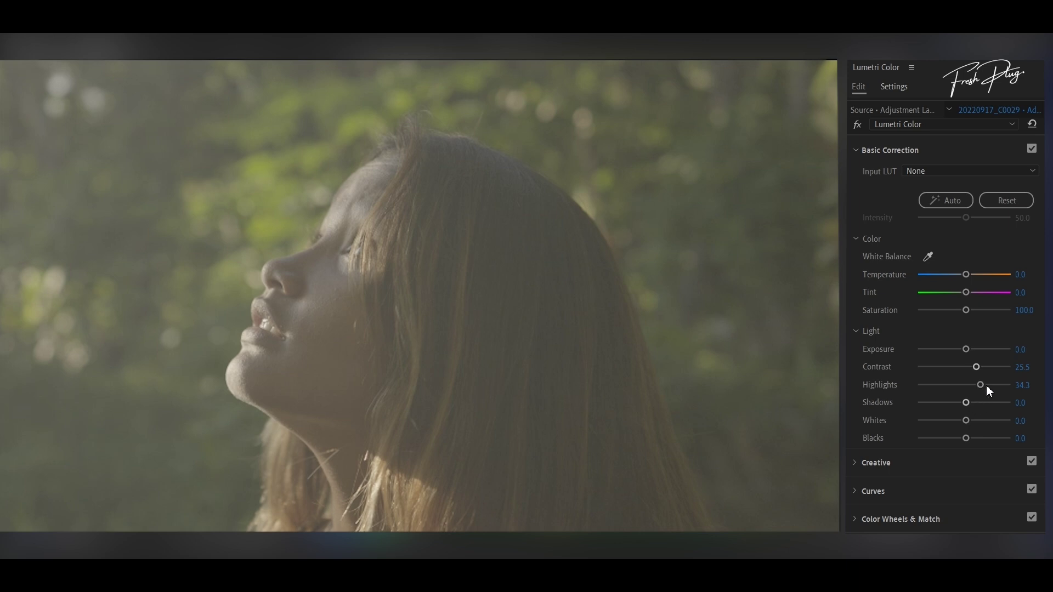
pyautogui.moveTo(965, 404); pyautogui.dragTo(944, 408)
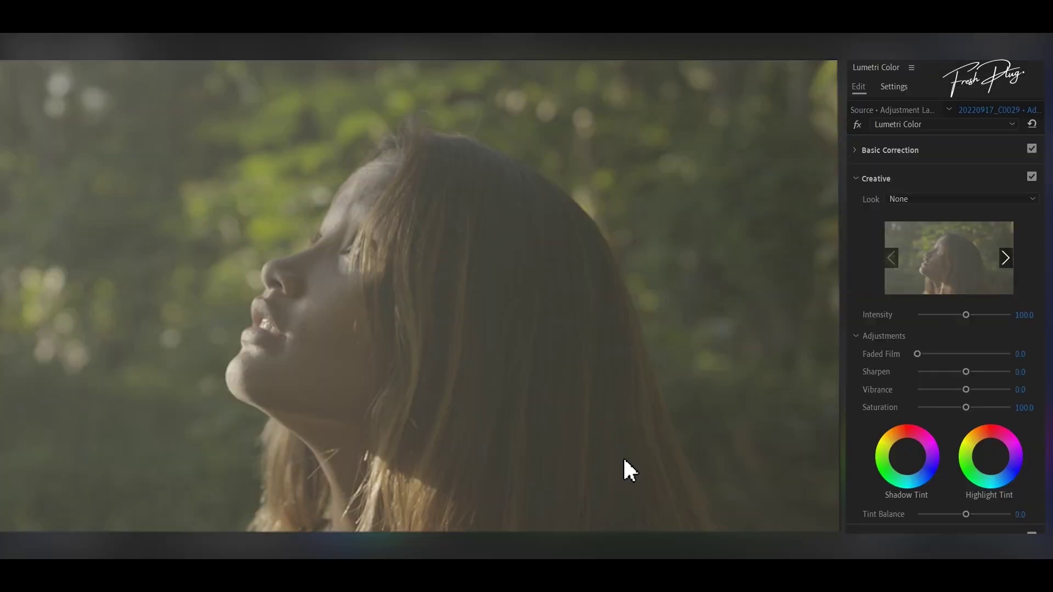
# - In the Creative adjustments, raise Vibrance to about 19.7 and Saturation to about 119.7
pyautogui.moveTo(966, 390); pyautogui.dragTo(978, 396)
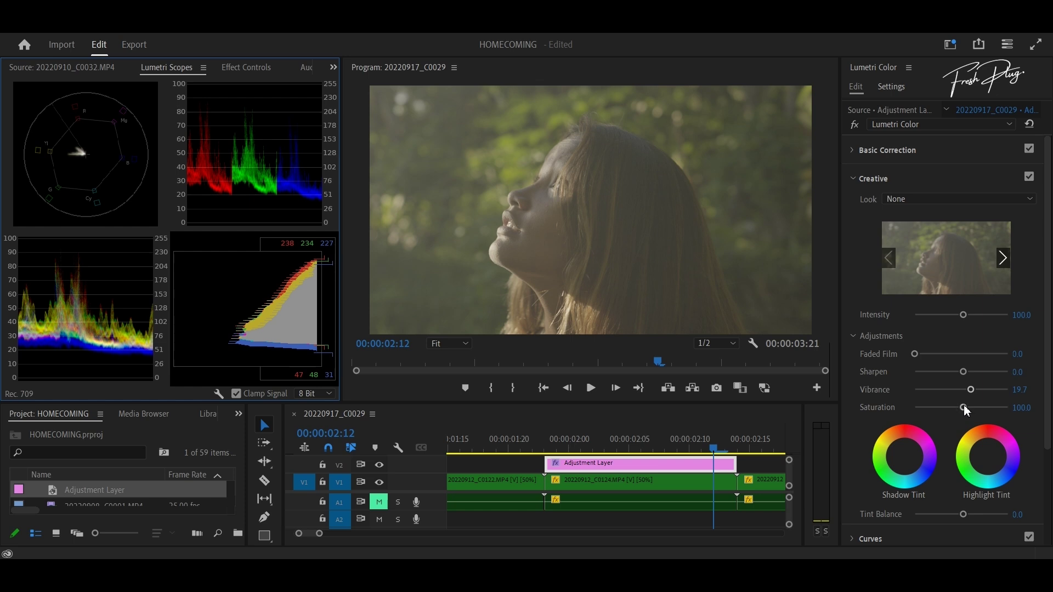
pyautogui.moveTo(964, 407); pyautogui.dragTo(974, 408)
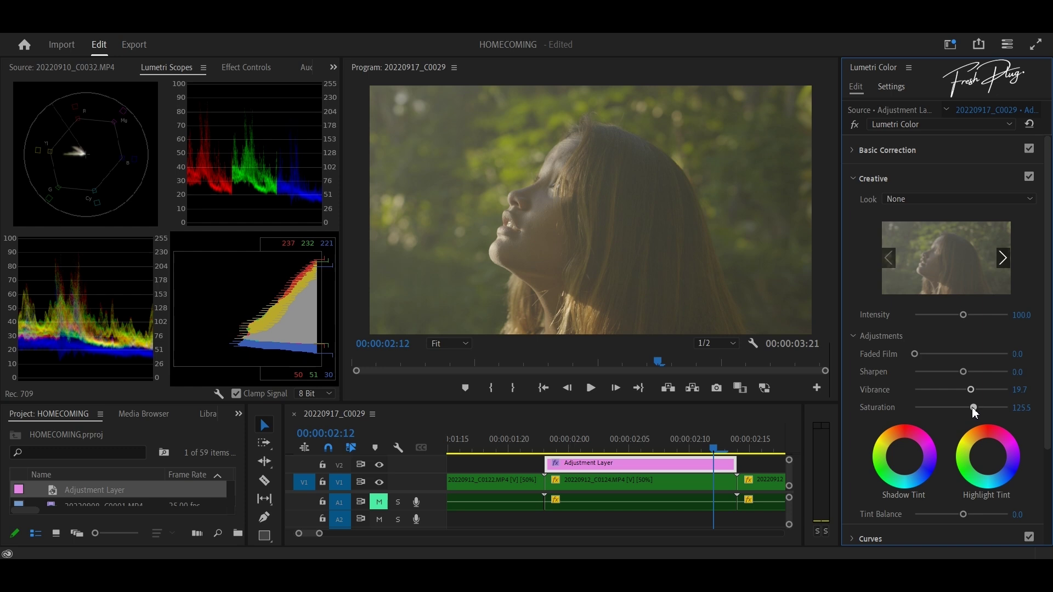
pyautogui.moveTo(974, 413); pyautogui.dragTo(967, 410)
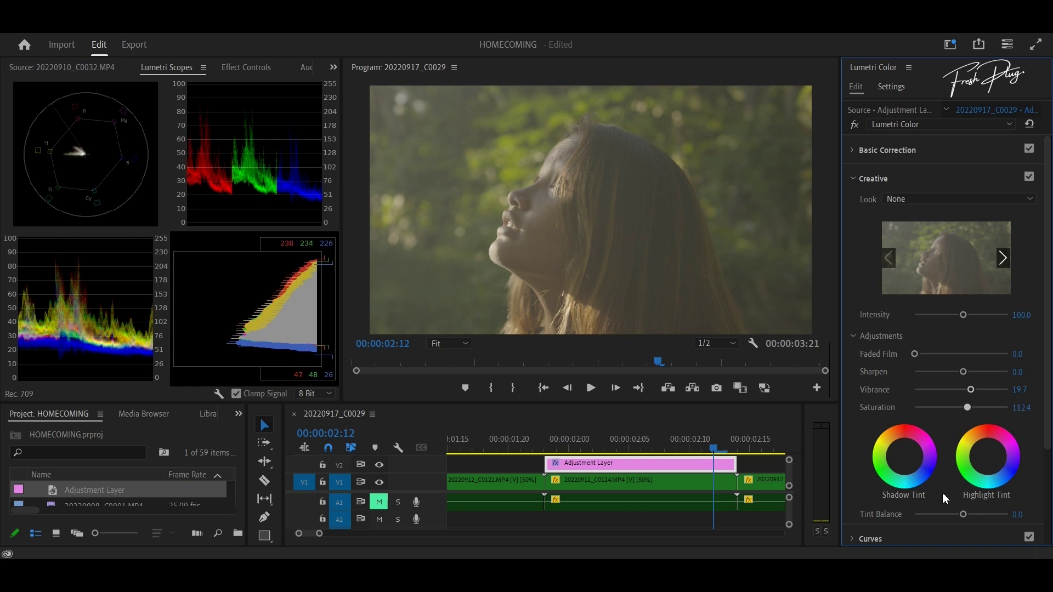
pyautogui.scroll(-3, 945, 498)
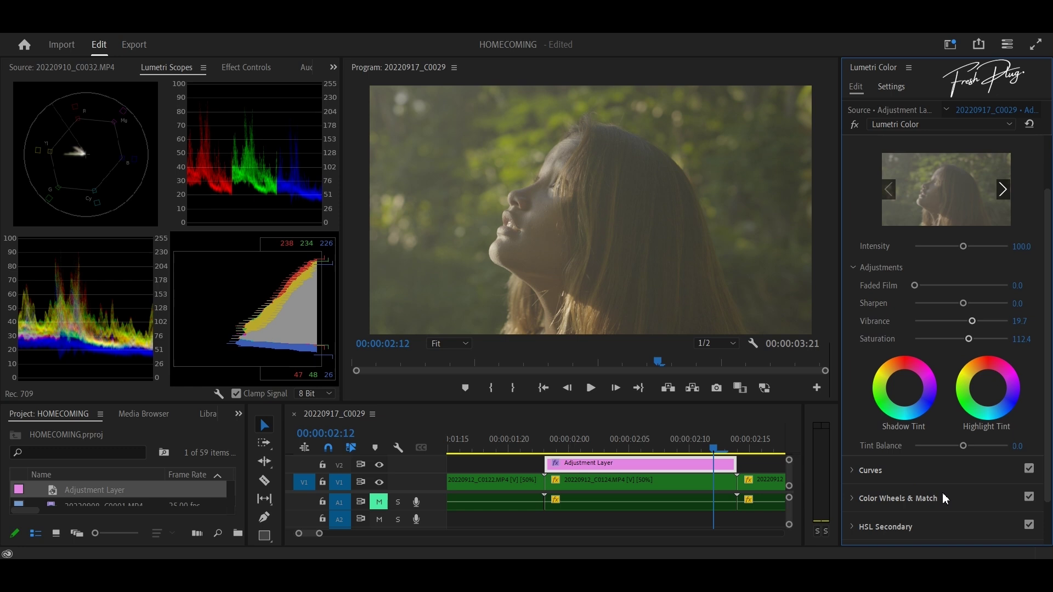
pyautogui.moveTo(970, 339); pyautogui.dragTo(971, 340)
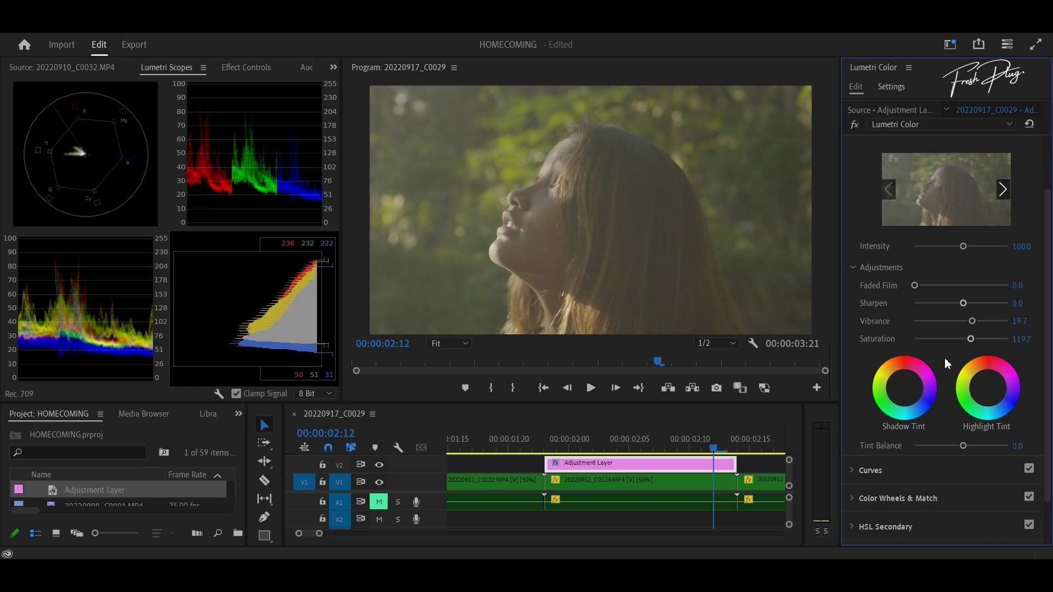
# - Set the Creative Vibrance to 25
pyautogui.scroll(-2, 946, 386)
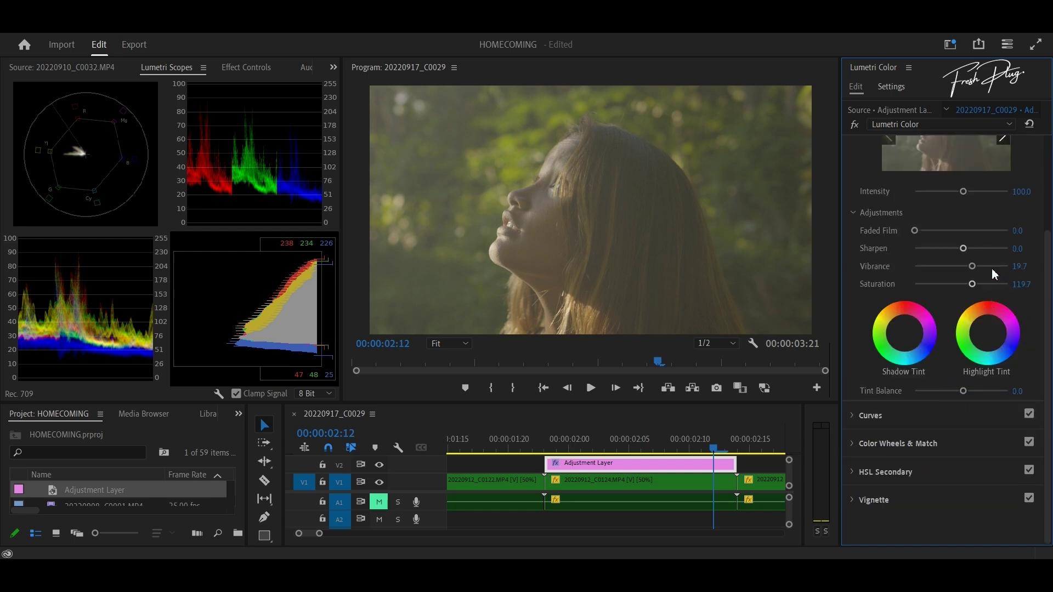
pyautogui.moveTo(973, 264); pyautogui.dragTo(974, 267)
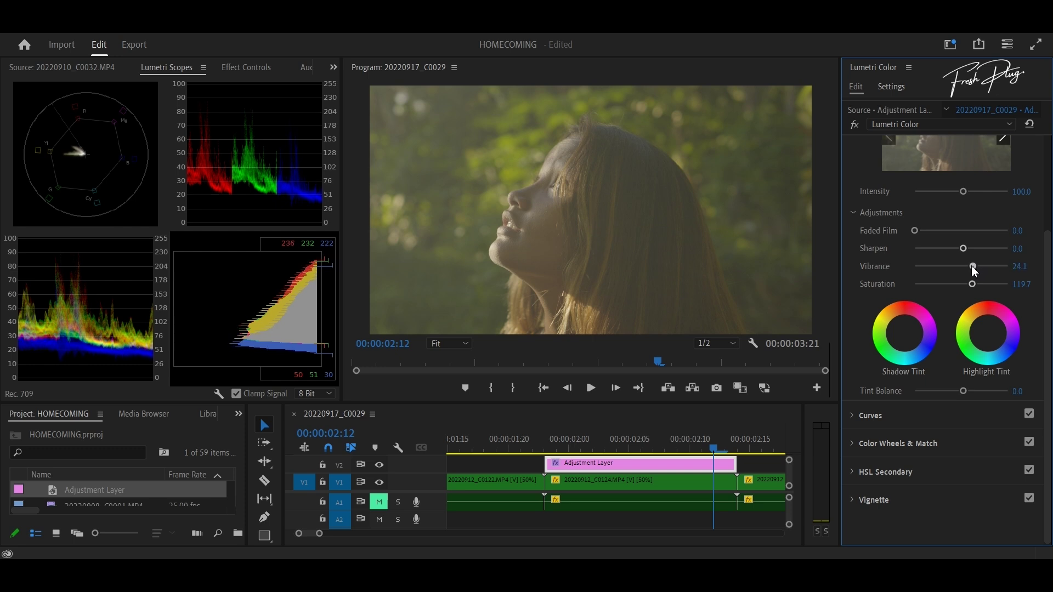
pyautogui.click(1021, 267)
pyautogui.write('25')
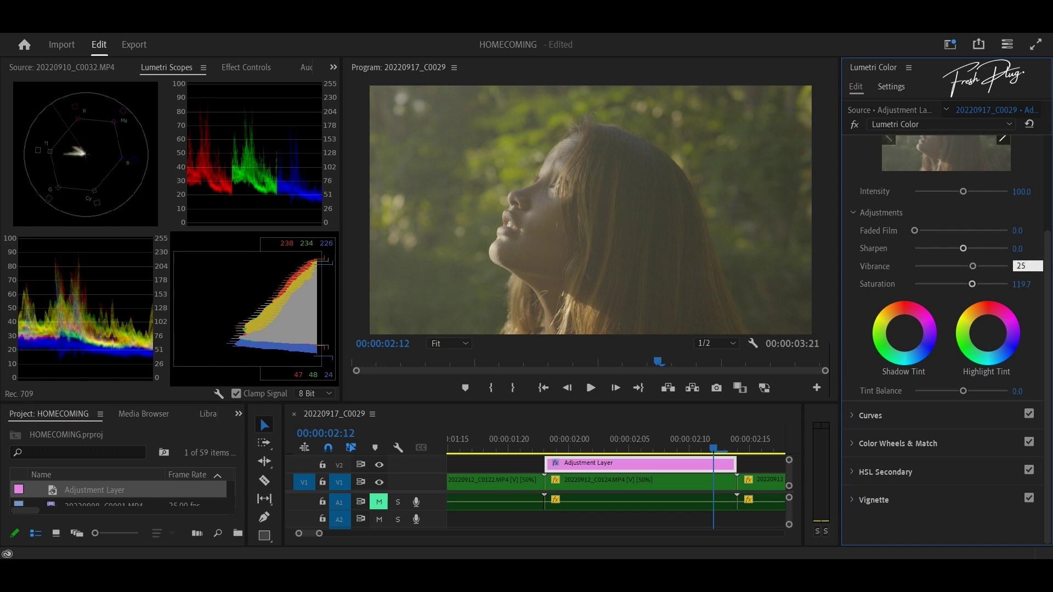
pyautogui.click(1031, 248)
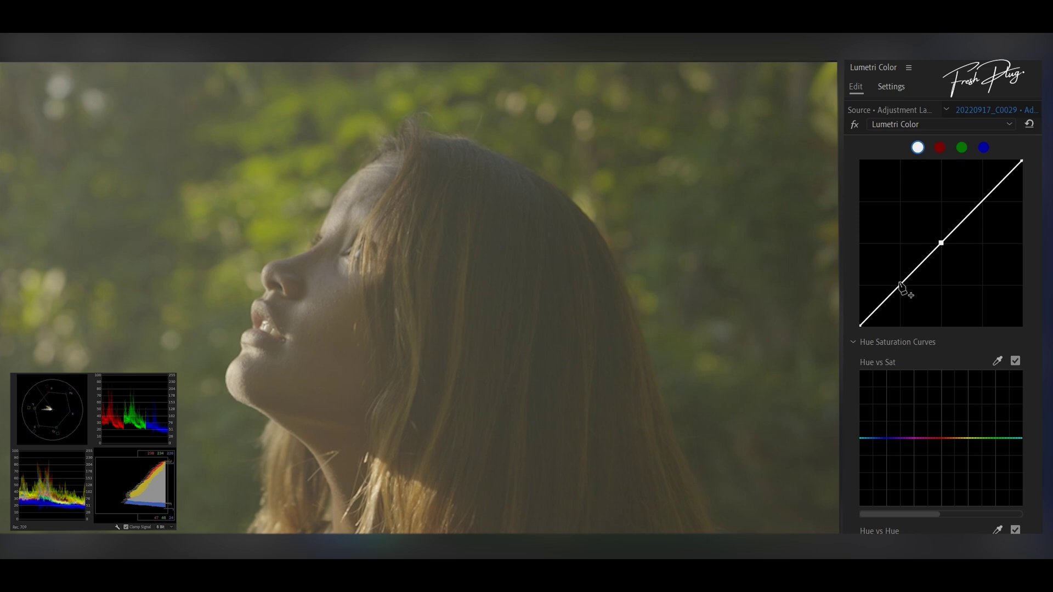
# - Shape the white RGB curve into a gentle S by lowering a shadow point and raising a highlight point around the midpoint
pyautogui.click(901, 284)
pyautogui.scroll(3, 910, 279)
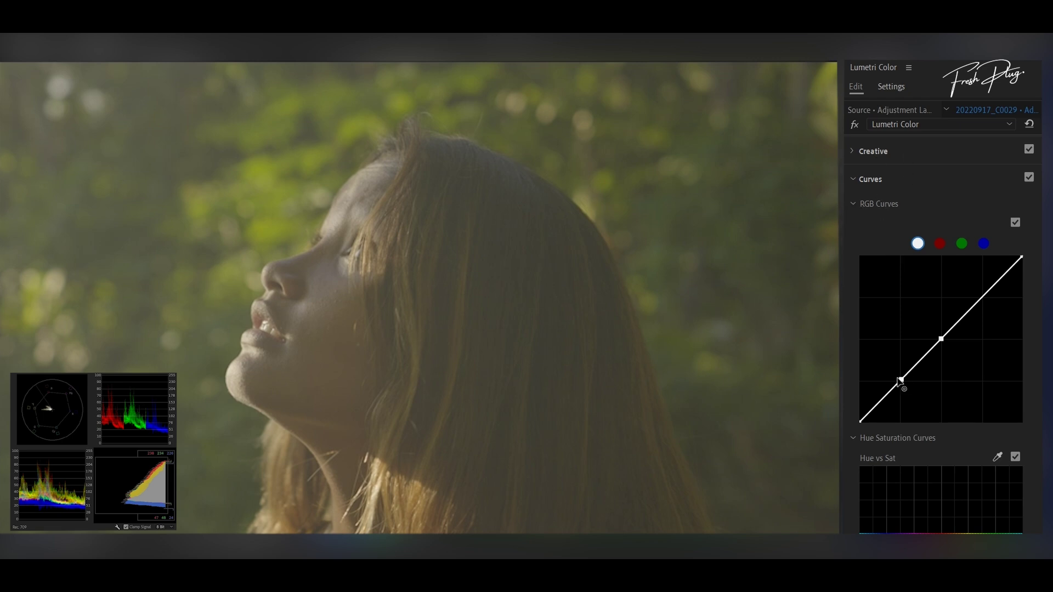
pyautogui.moveTo(902, 382)
pyautogui.mouseDown()
pyautogui.moveTo(909, 395)
pyautogui.moveTo(902, 389)
pyautogui.mouseUp()
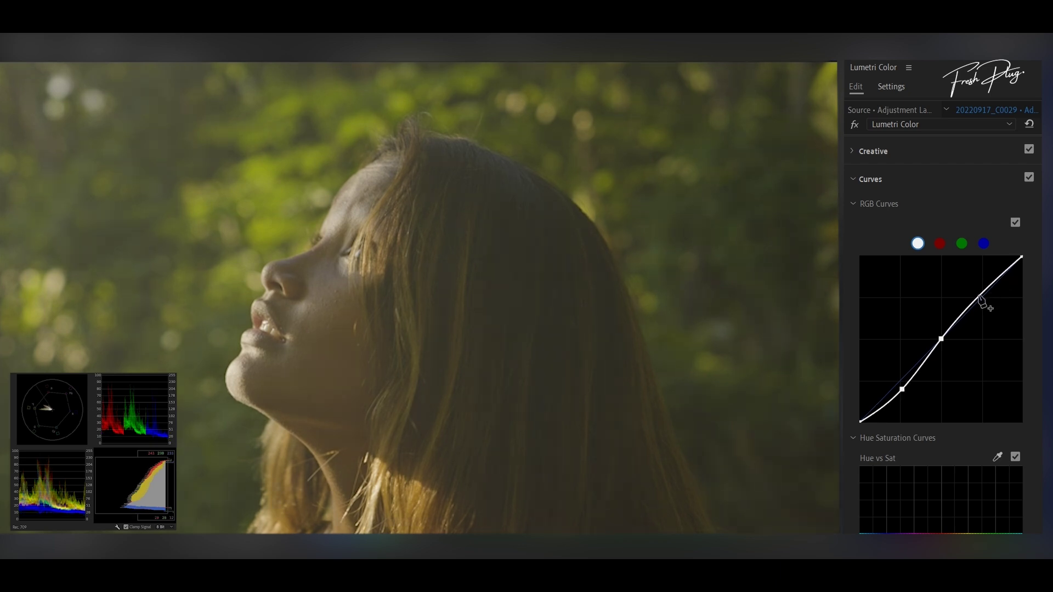
pyautogui.moveTo(975, 291)
pyautogui.mouseDown()
pyautogui.moveTo(967, 282)
pyautogui.moveTo(985, 303)
pyautogui.moveTo(977, 295)
pyautogui.mouseUp()
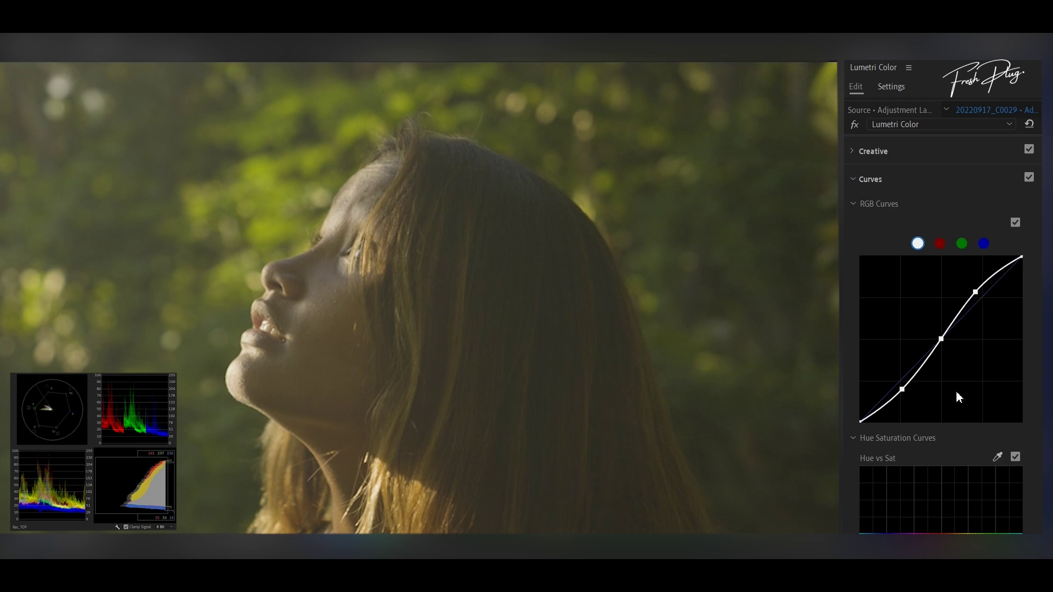
pyautogui.moveTo(901, 391); pyautogui.dragTo(904, 390)
pyautogui.moveTo(903, 392); pyautogui.dragTo(904, 389)
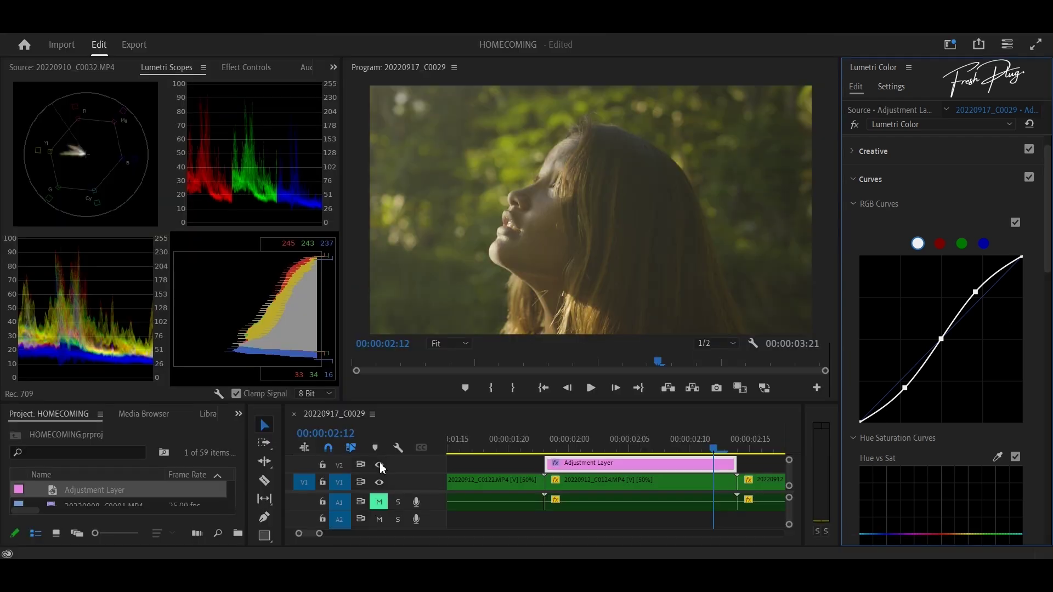
# - Compare the image before and after grading by toggling the V2 track's visibility off and on
pyautogui.click(382, 468)
pyautogui.click(380, 466)
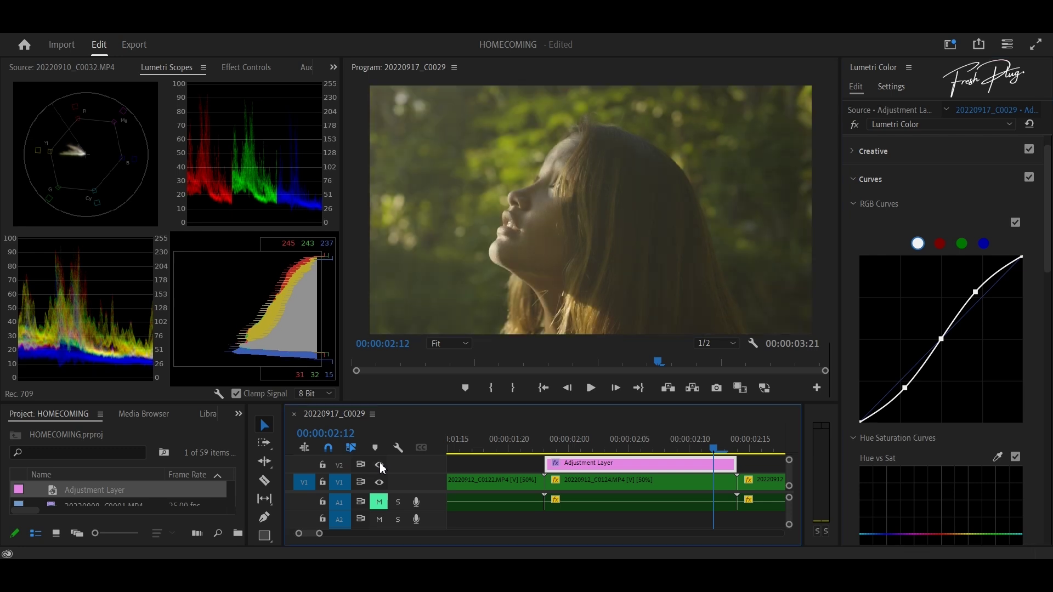
pyautogui.click(381, 466)
pyautogui.click(382, 467)
# - On the Hue vs Sat curve, isolate the orange hues between red-orange and yellow points and raise their saturation slightly
pyautogui.scroll(-3, 960, 481)
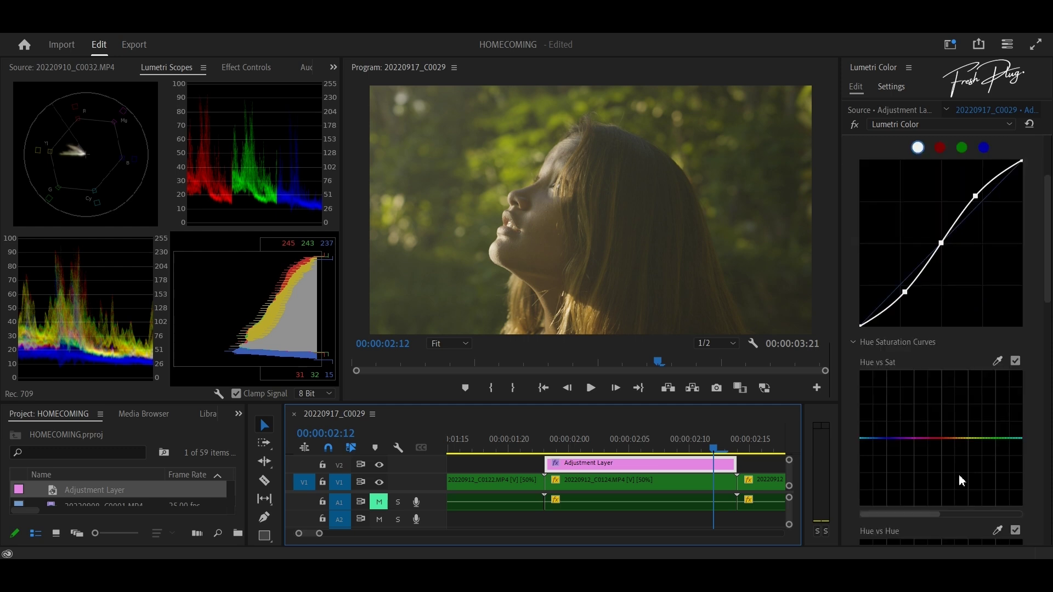
pyautogui.scroll(-2, 923, 412)
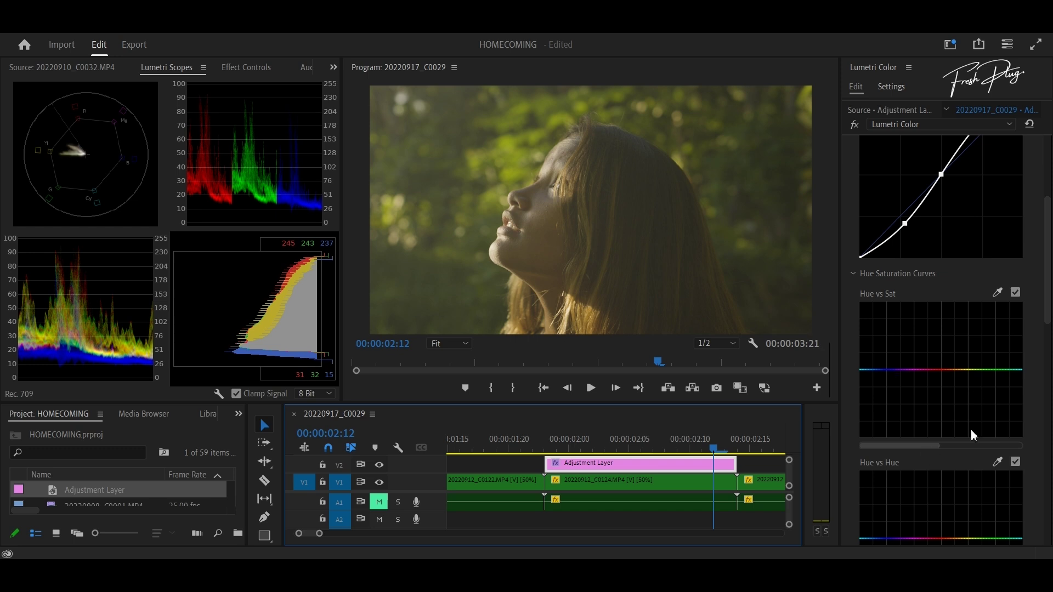
pyautogui.click(998, 294)
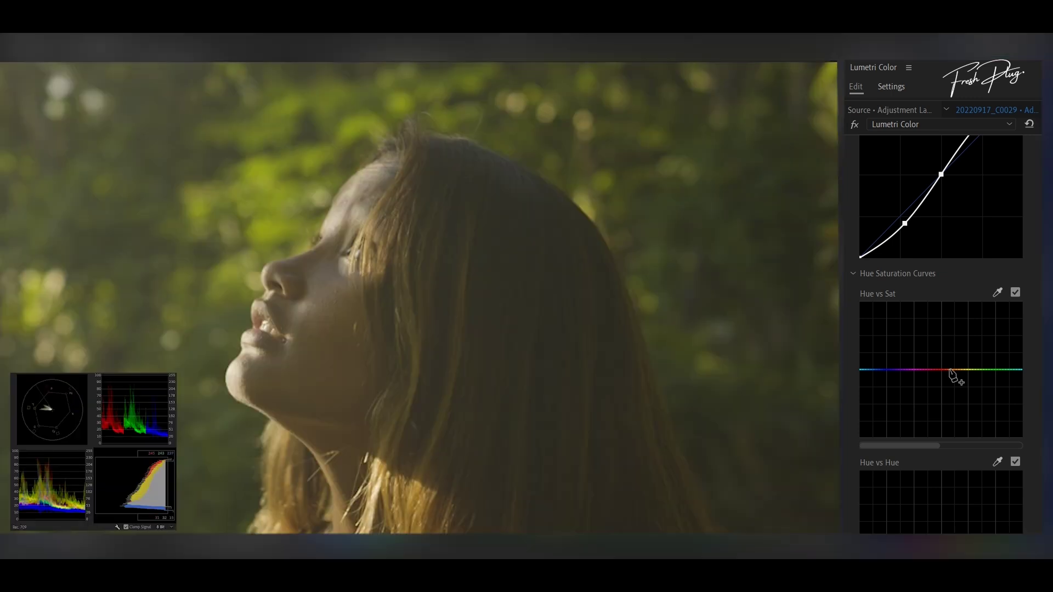
pyautogui.click(949, 370)
pyautogui.click(970, 369)
pyautogui.moveTo(961, 369); pyautogui.dragTo(961, 357)
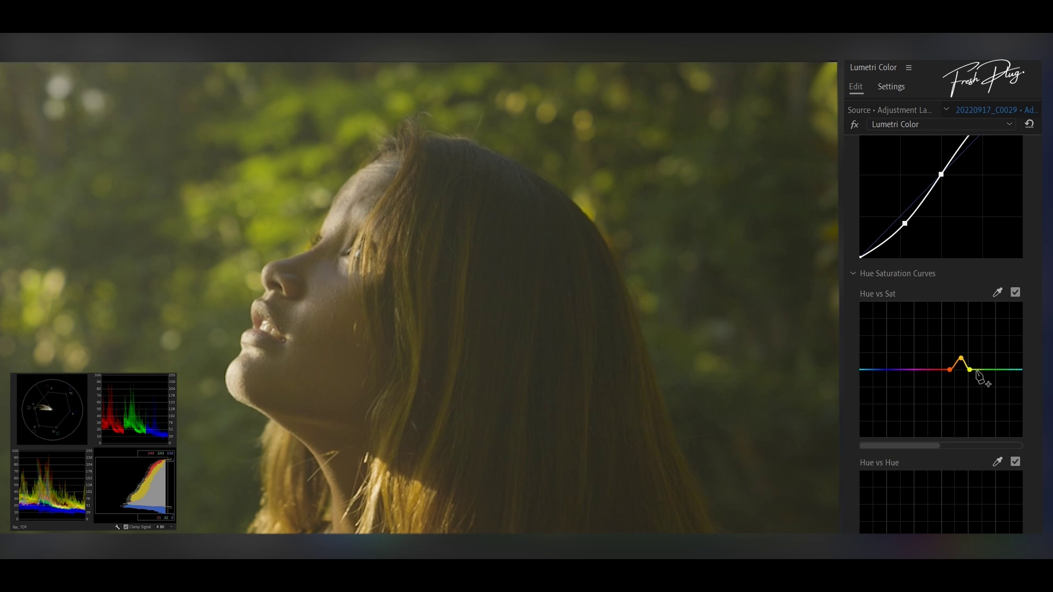
# - Raise the saturation of the isolated green hues on the Hue vs Sat curve and compare the image with the curve off and on
pyautogui.click(975, 370)
pyautogui.click(997, 370)
pyautogui.moveTo(988, 369); pyautogui.dragTo(987, 360)
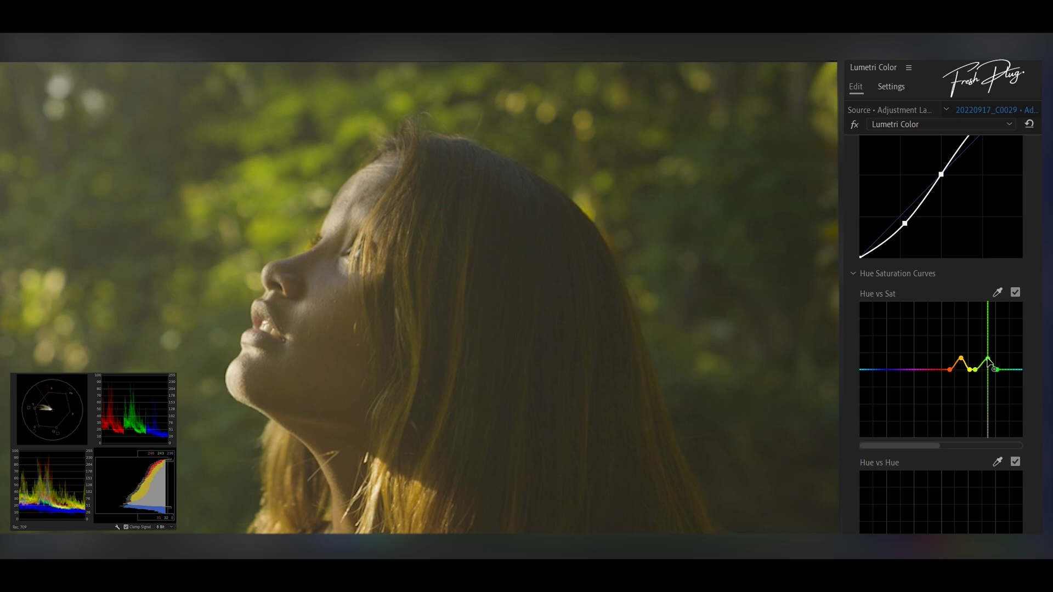
pyautogui.moveTo(988, 361); pyautogui.dragTo(987, 358)
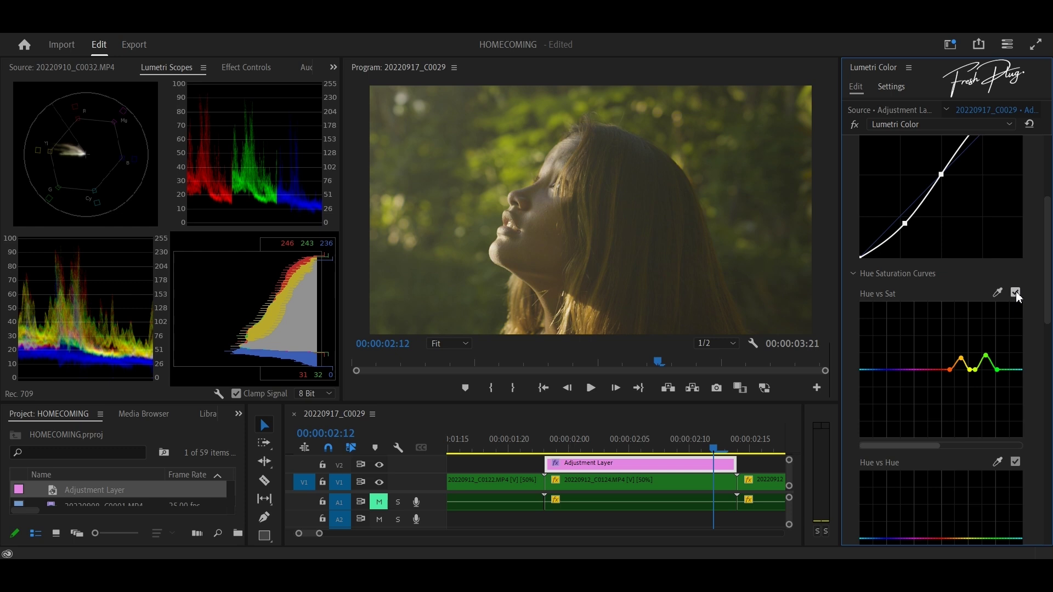
pyautogui.click(1015, 293)
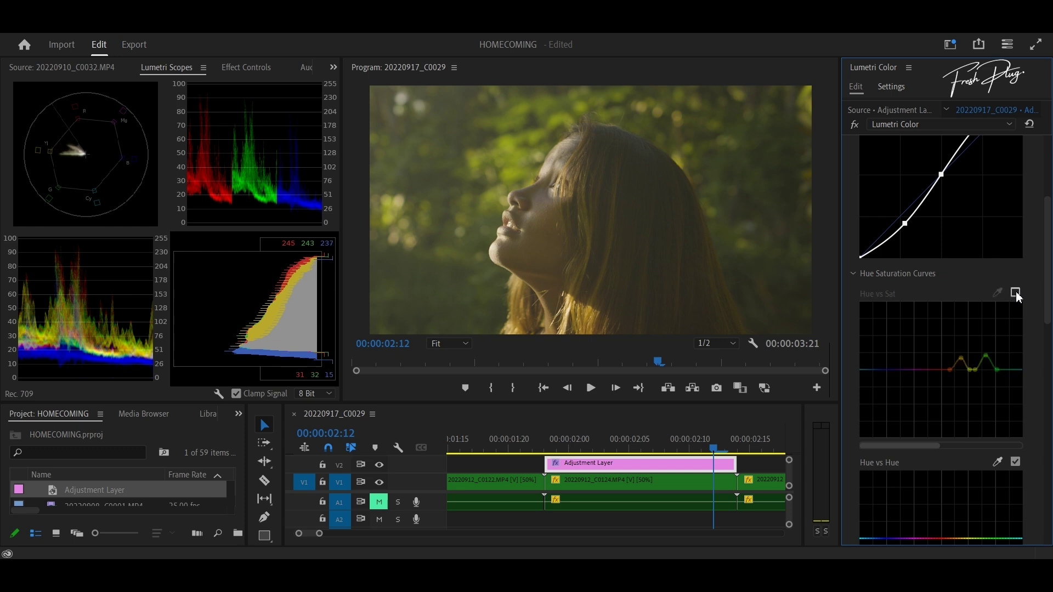
pyautogui.click(1016, 293)
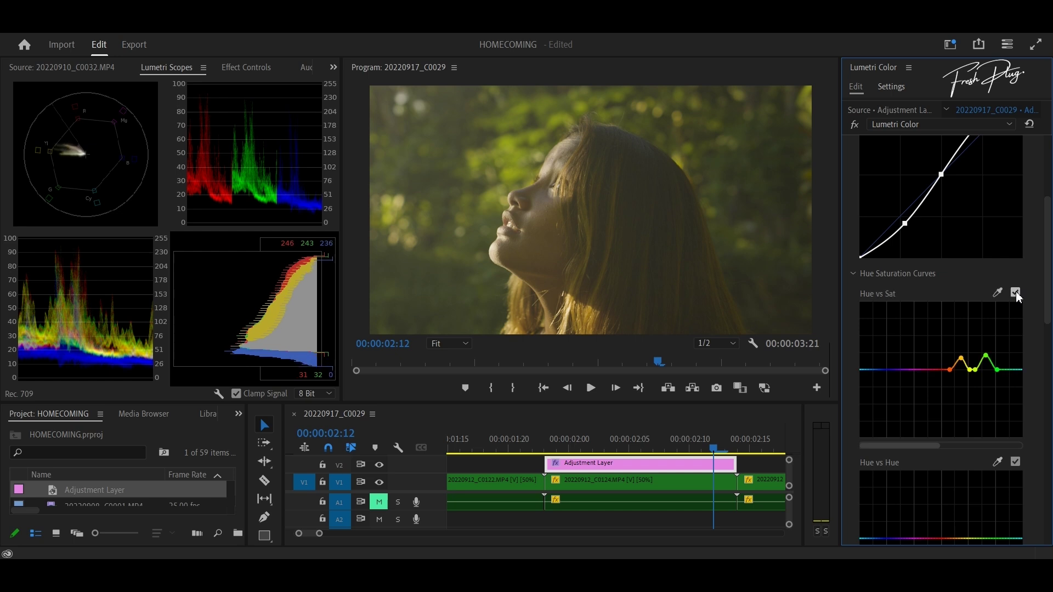
# - In Color Wheels & Match, shift the Midtones slightly toward magenta and lower their brightness a little
pyautogui.scroll(-10, 933, 425)
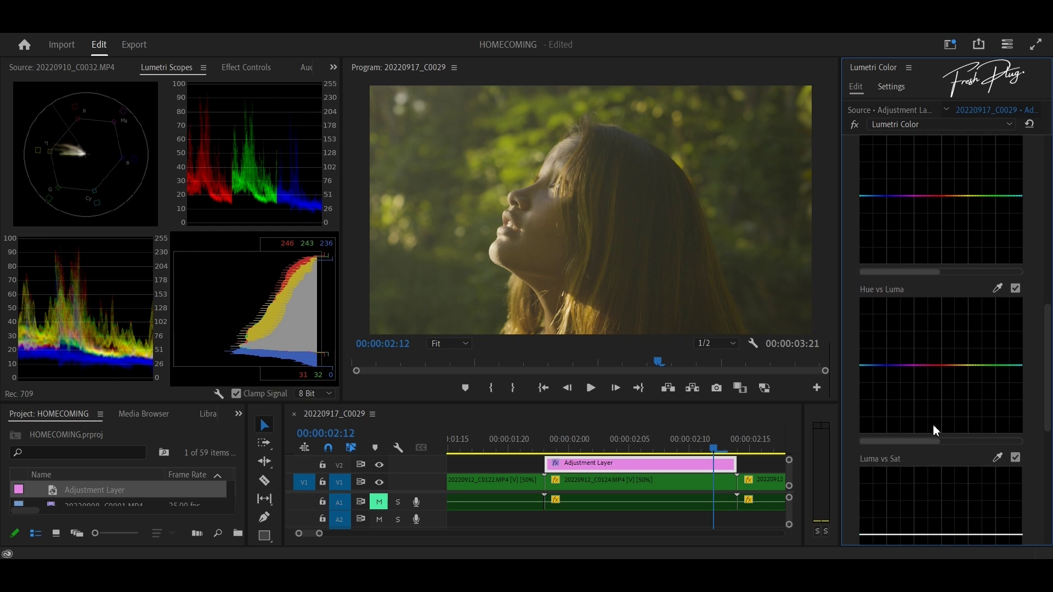
pyautogui.scroll(-5, 933, 425)
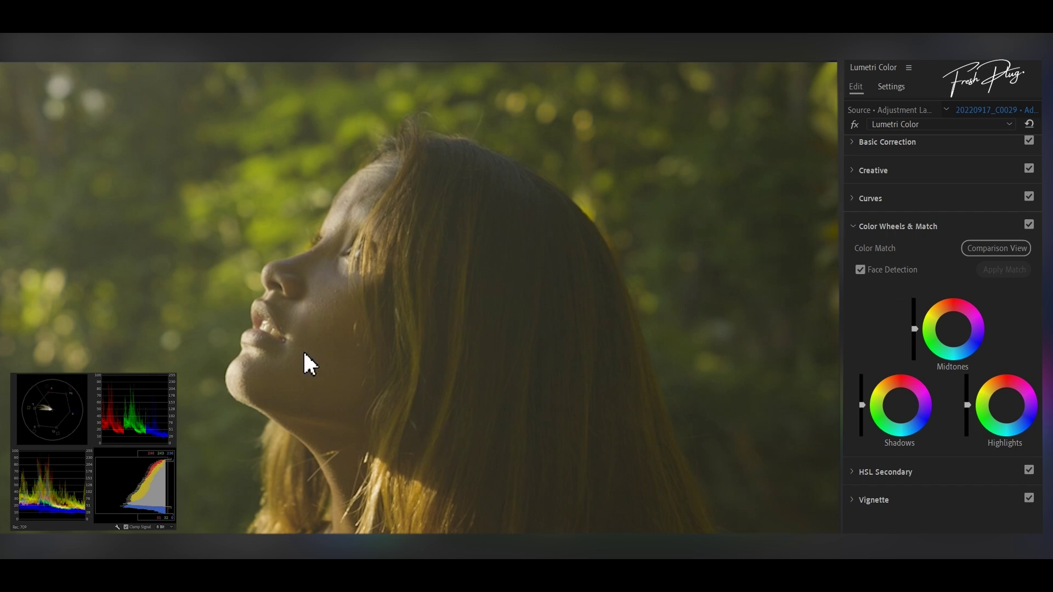
pyautogui.click(954, 329)
pyautogui.moveTo(953, 329); pyautogui.dragTo(950, 326)
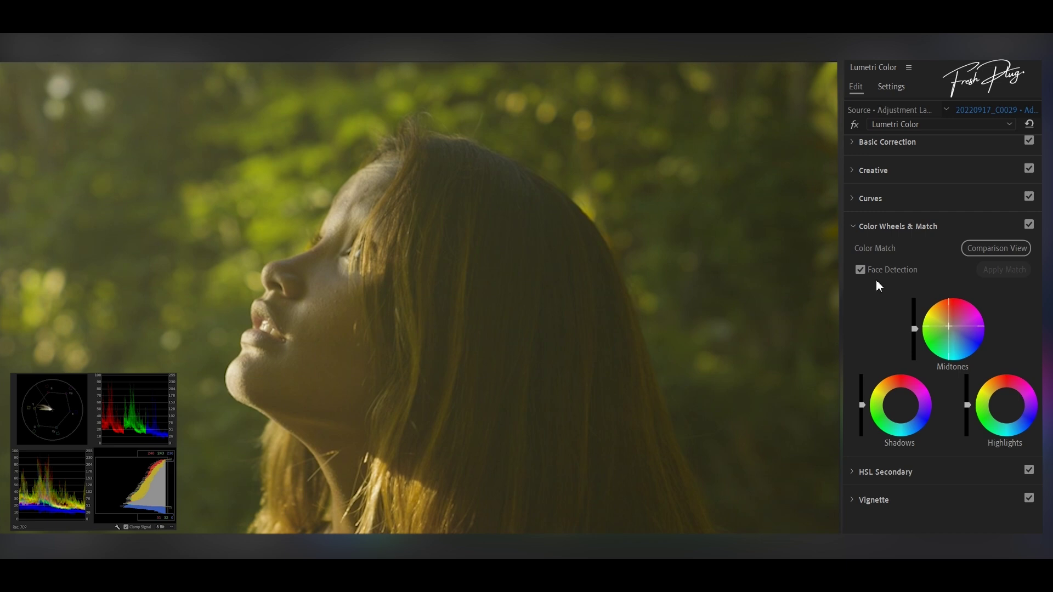
pyautogui.click(956, 332)
pyautogui.moveTo(956, 332); pyautogui.dragTo(955, 329)
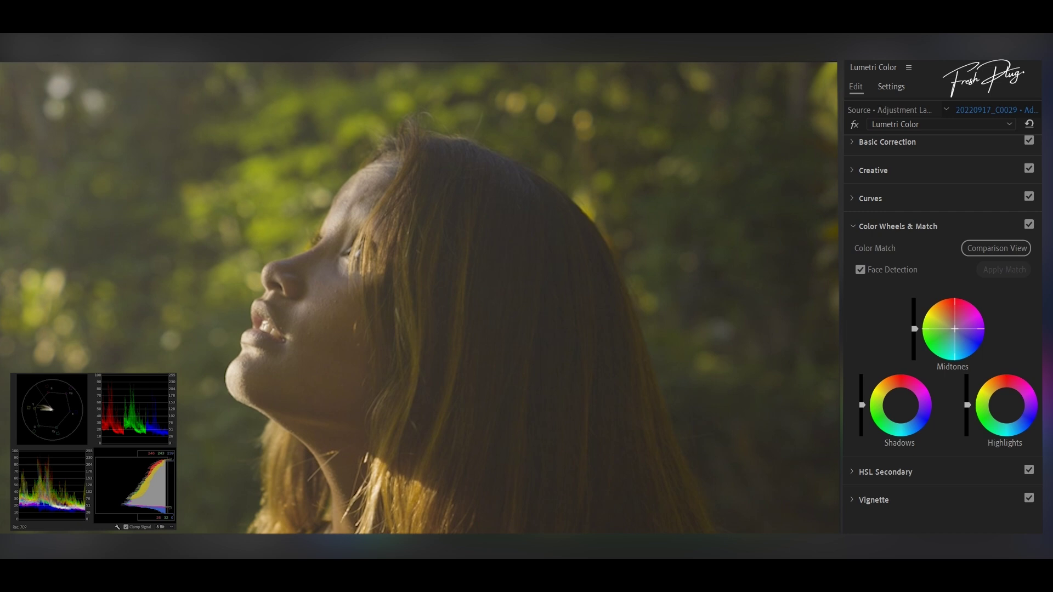
pyautogui.moveTo(954, 328); pyautogui.dragTo(956, 327)
pyautogui.moveTo(956, 328); pyautogui.dragTo(956, 327)
pyautogui.moveTo(914, 328); pyautogui.dragTo(914, 337)
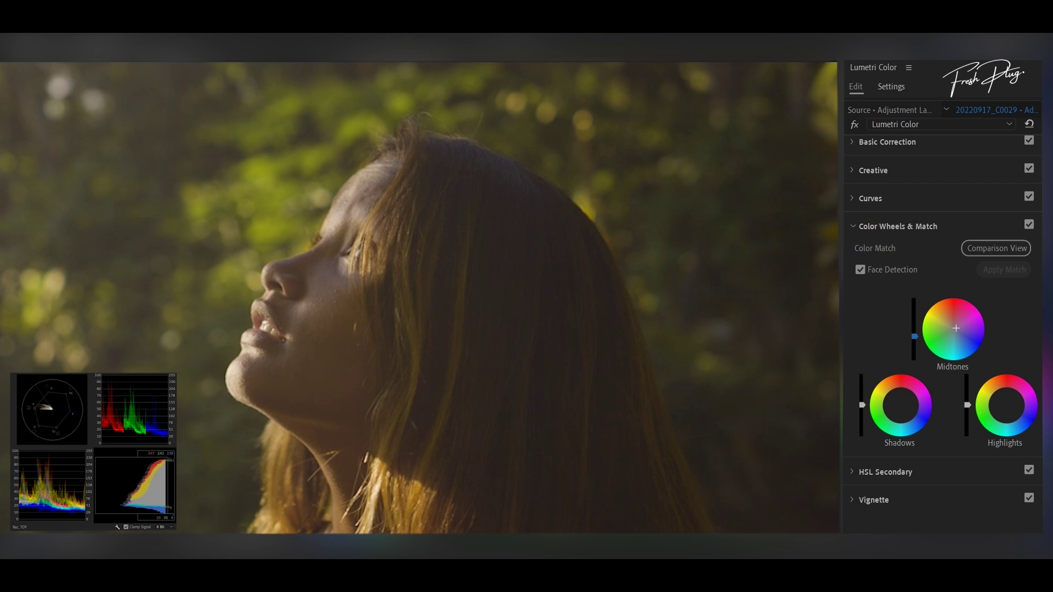
pyautogui.moveTo(914, 335); pyautogui.dragTo(914, 334)
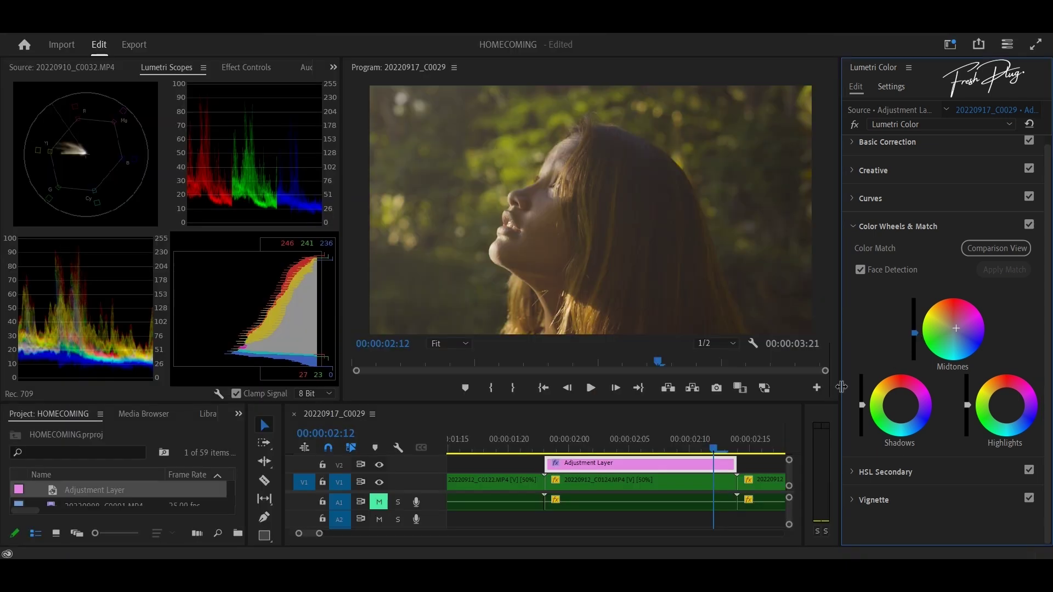
# - In Color Wheels & Match, shift the Shadows slightly toward yellow and lower their brightness a touch
pyautogui.moveTo(904, 410); pyautogui.dragTo(899, 406)
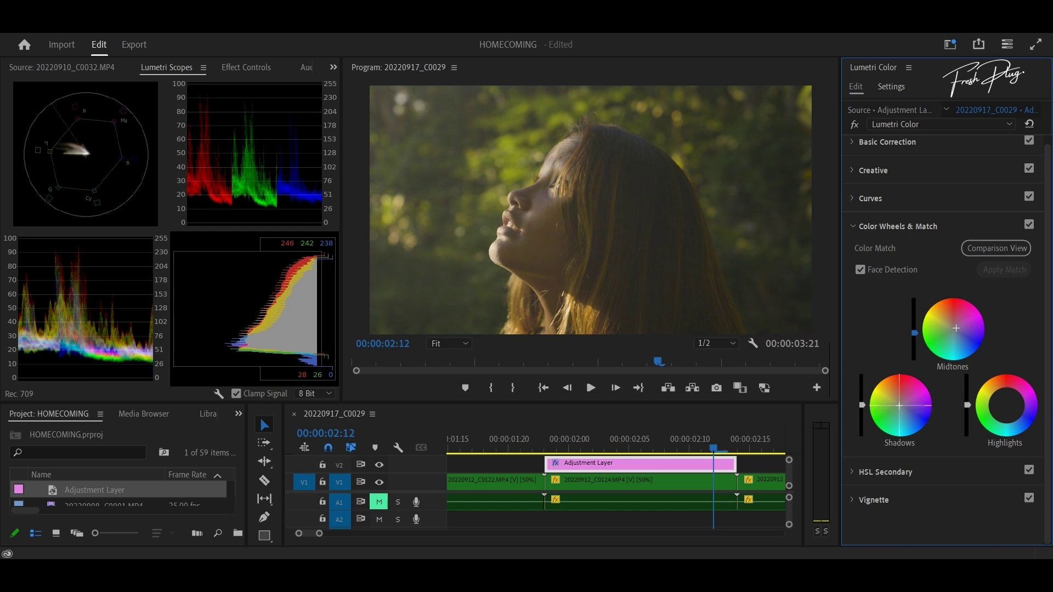
pyautogui.moveTo(900, 405); pyautogui.dragTo(899, 406)
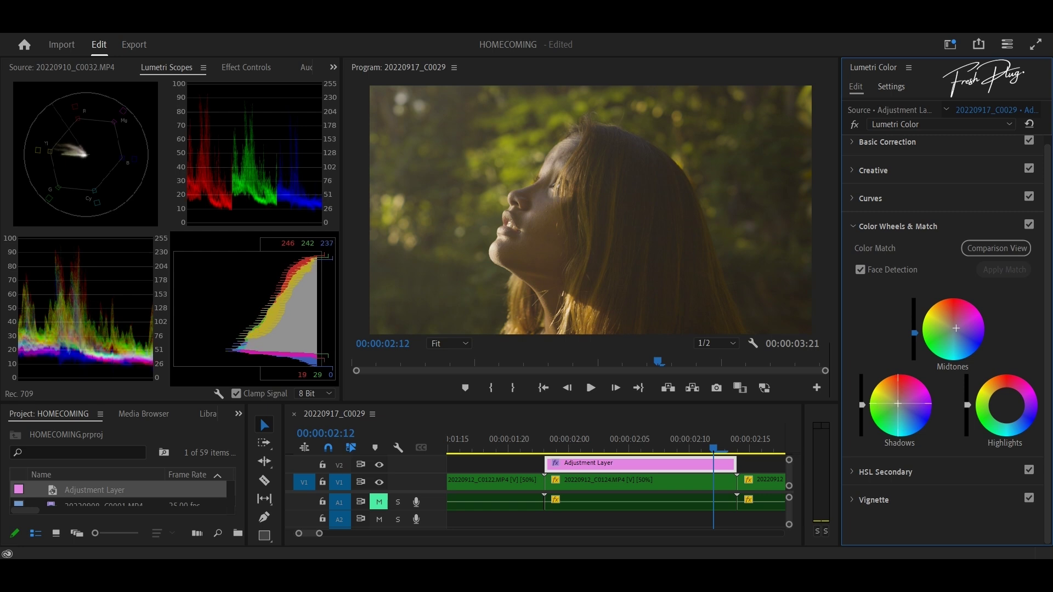
pyautogui.moveTo(899, 406); pyautogui.dragTo(899, 405)
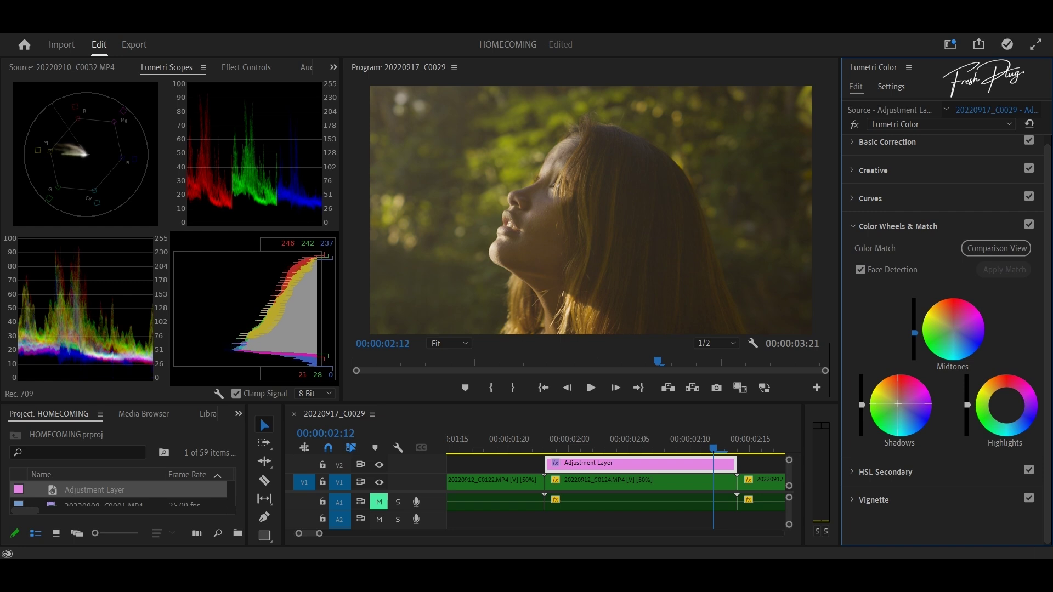
pyautogui.moveTo(899, 405); pyautogui.dragTo(898, 406)
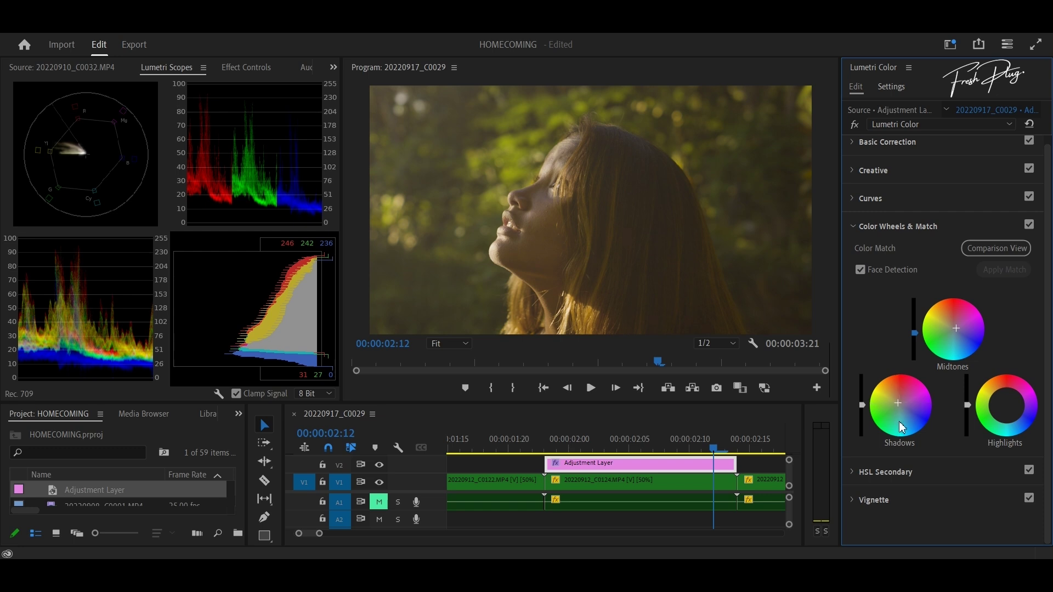
pyautogui.moveTo(898, 404); pyautogui.dragTo(898, 404)
pyautogui.moveTo(898, 403); pyautogui.dragTo(898, 403)
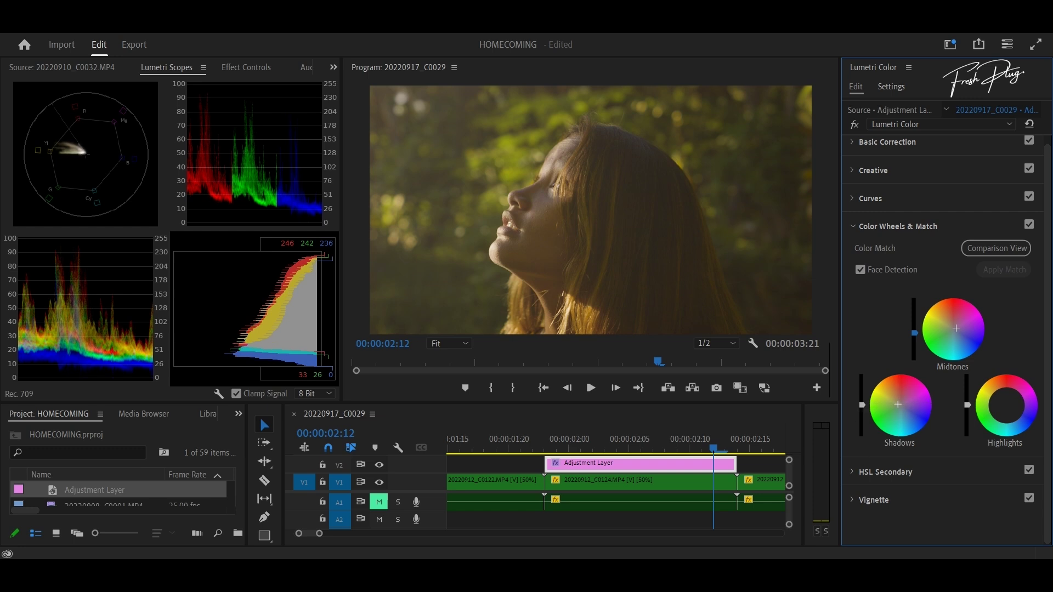
pyautogui.moveTo(862, 405); pyautogui.dragTo(862, 404)
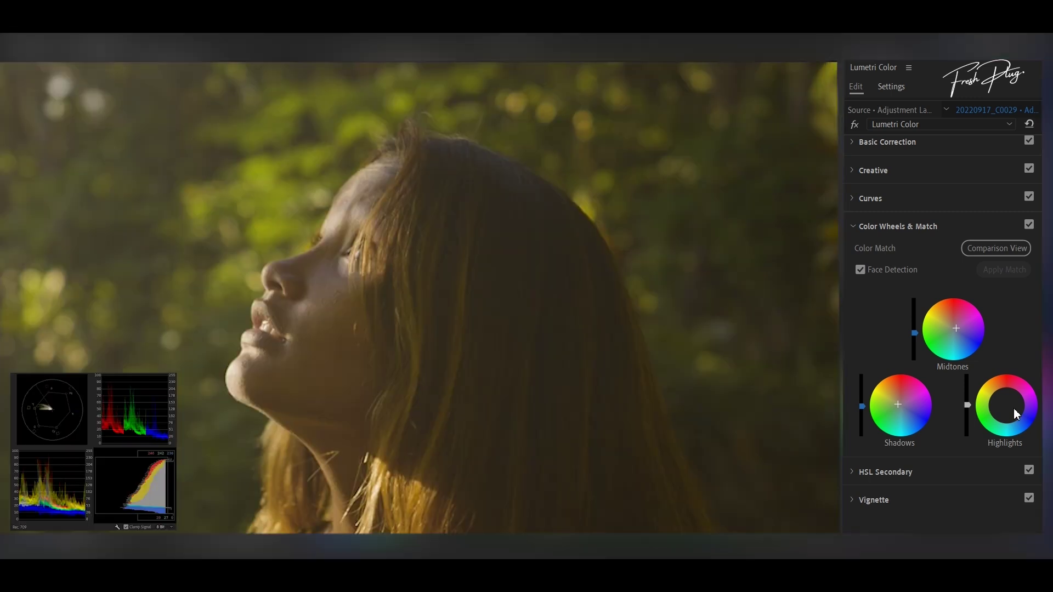
# - Shift the Highlights color wheel slightly toward red and raise the highlights' brightness
pyautogui.click(1011, 413)
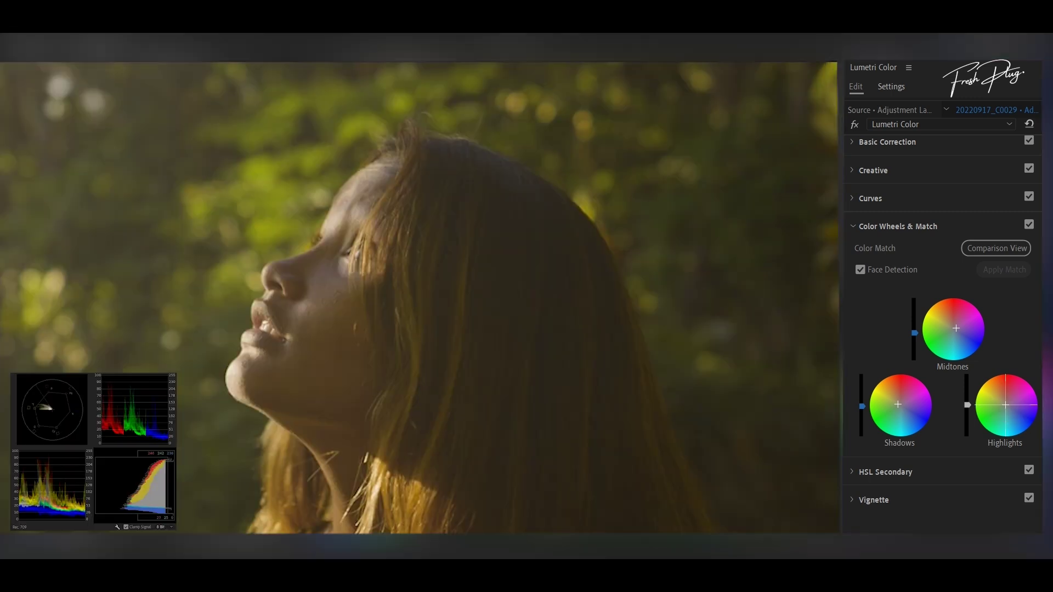
pyautogui.moveTo(1006, 405); pyautogui.dragTo(1009, 408)
pyautogui.moveTo(1008, 409); pyautogui.dragTo(1010, 410)
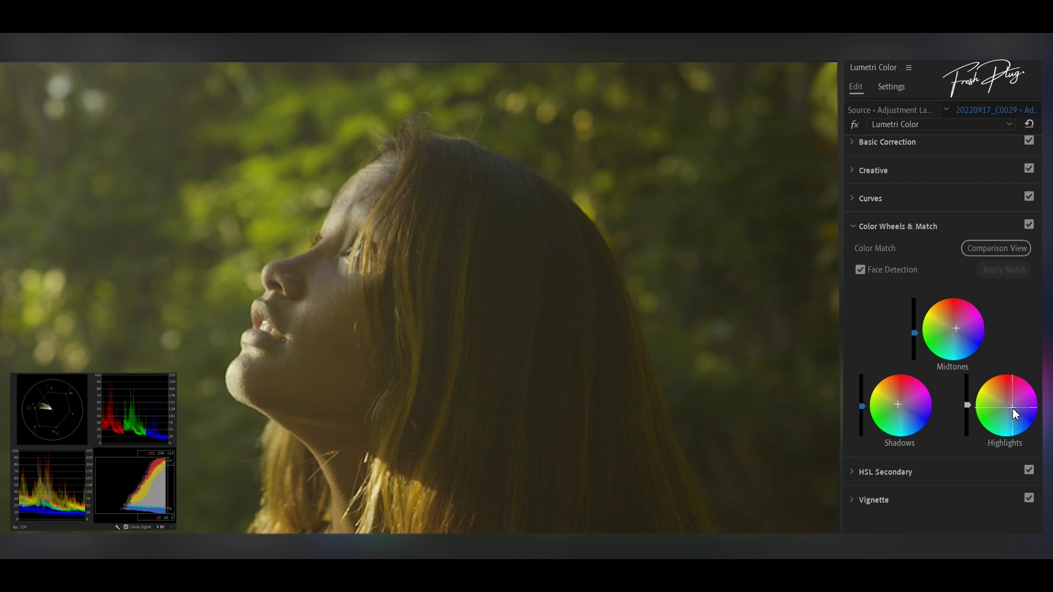
pyautogui.moveTo(1012, 406); pyautogui.dragTo(1009, 407)
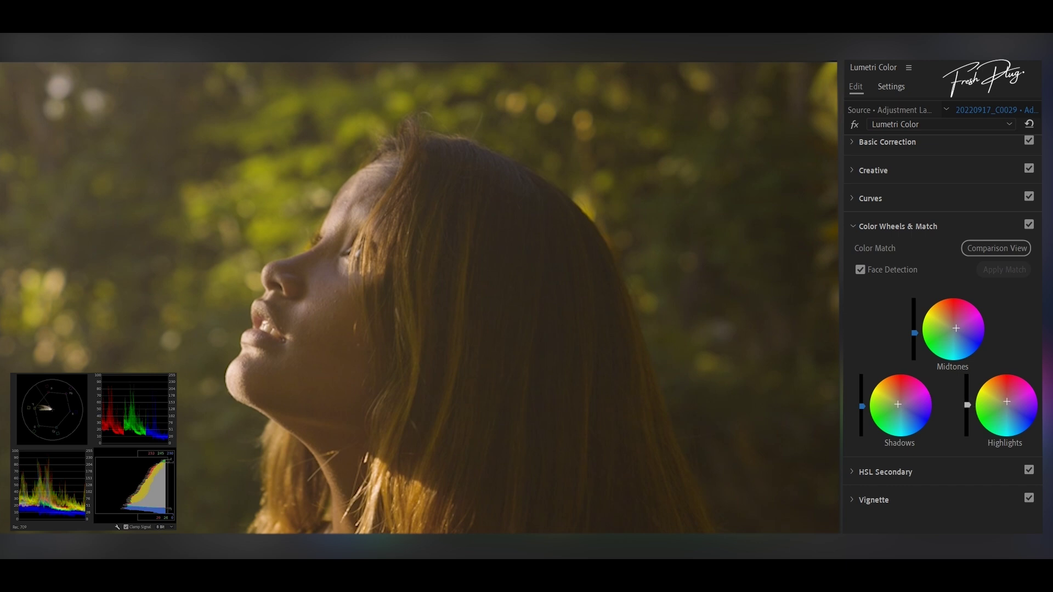
pyautogui.moveTo(967, 405); pyautogui.dragTo(967, 400)
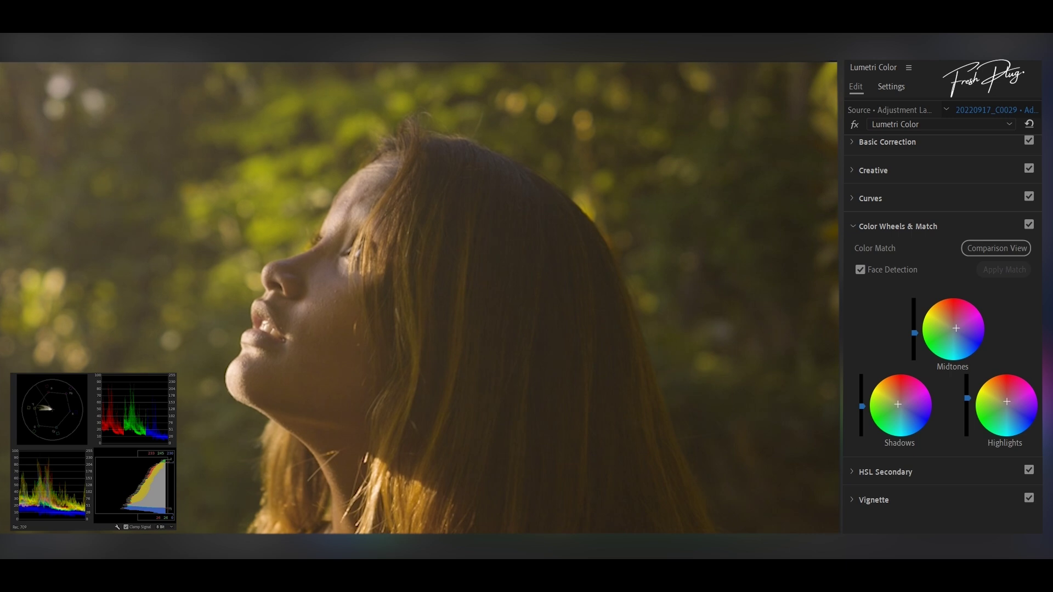
pyautogui.moveTo(968, 397); pyautogui.dragTo(968, 395)
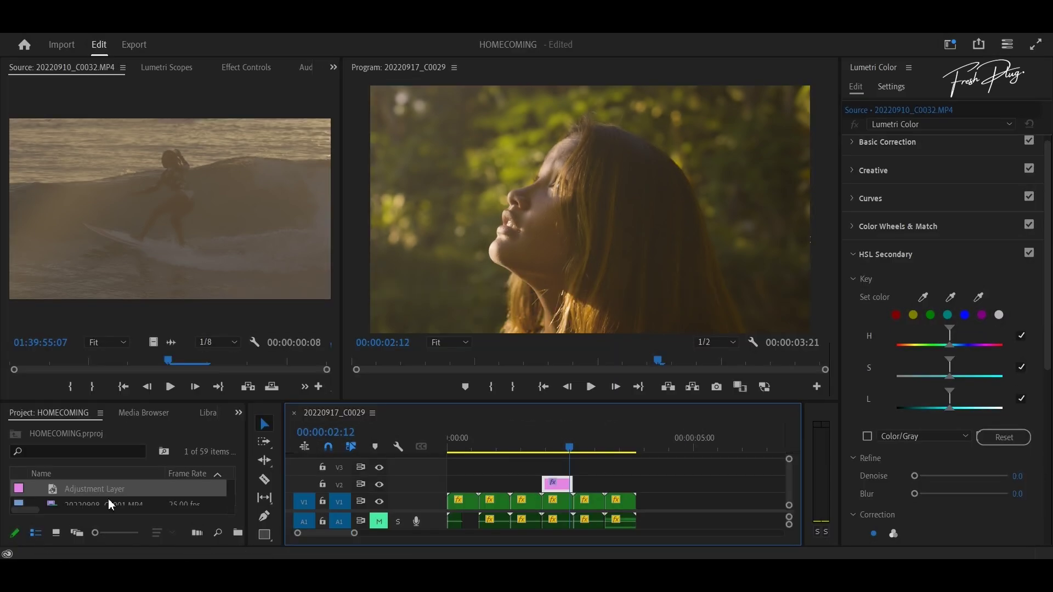
# - Create a new 3840 x 2160 adjustment layer at 25.00 fps with square pixels in the project
pyautogui.scroll(-1, 108, 499)
pyautogui.scroll(-5, 107, 499)
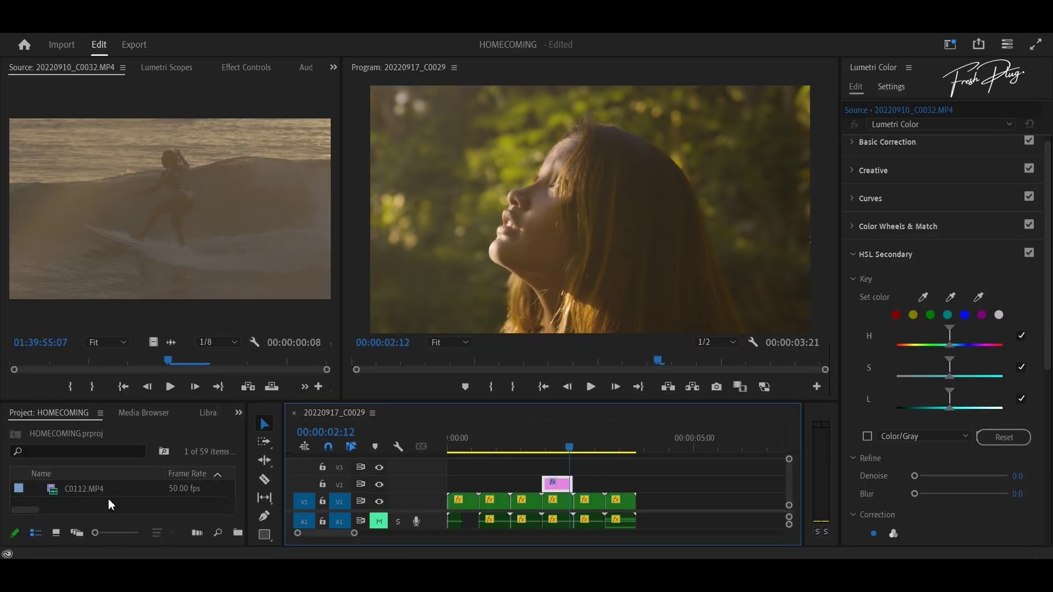
pyautogui.rightClick(102, 505)
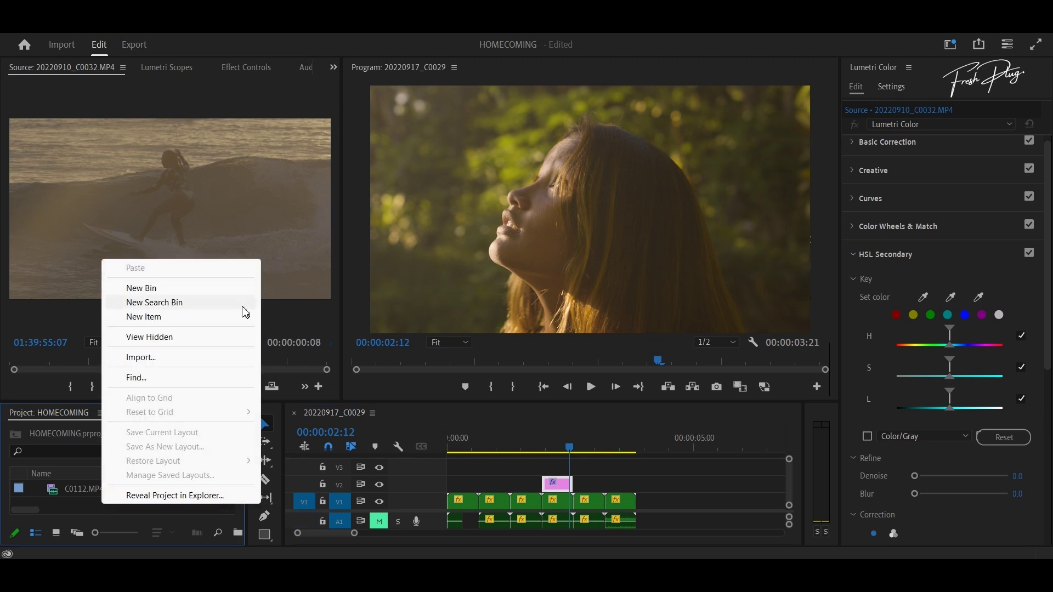
pyautogui.moveTo(250, 319)
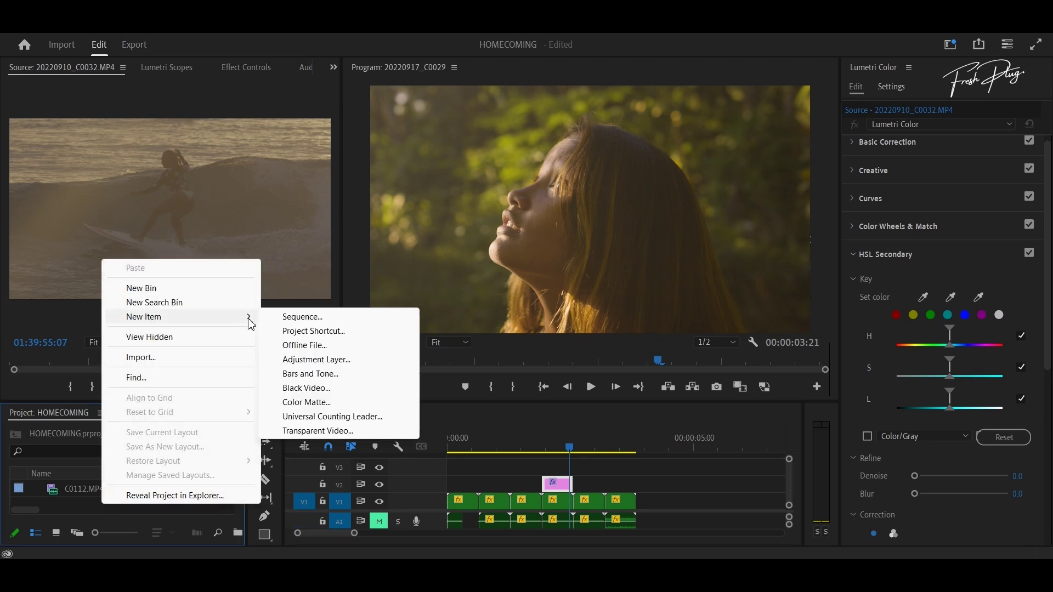
pyautogui.click(321, 365)
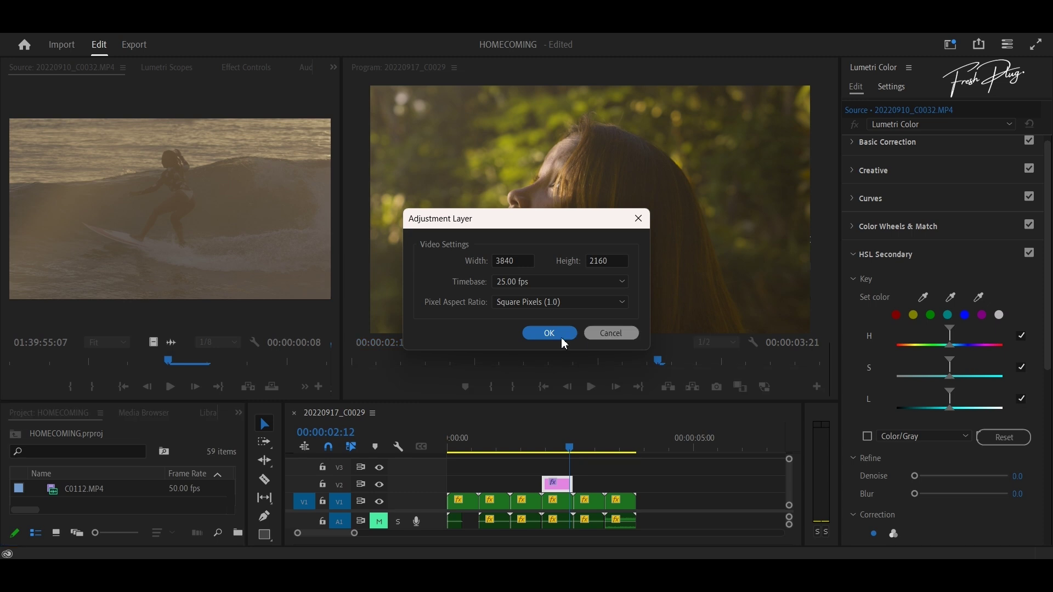
pyautogui.click(549, 334)
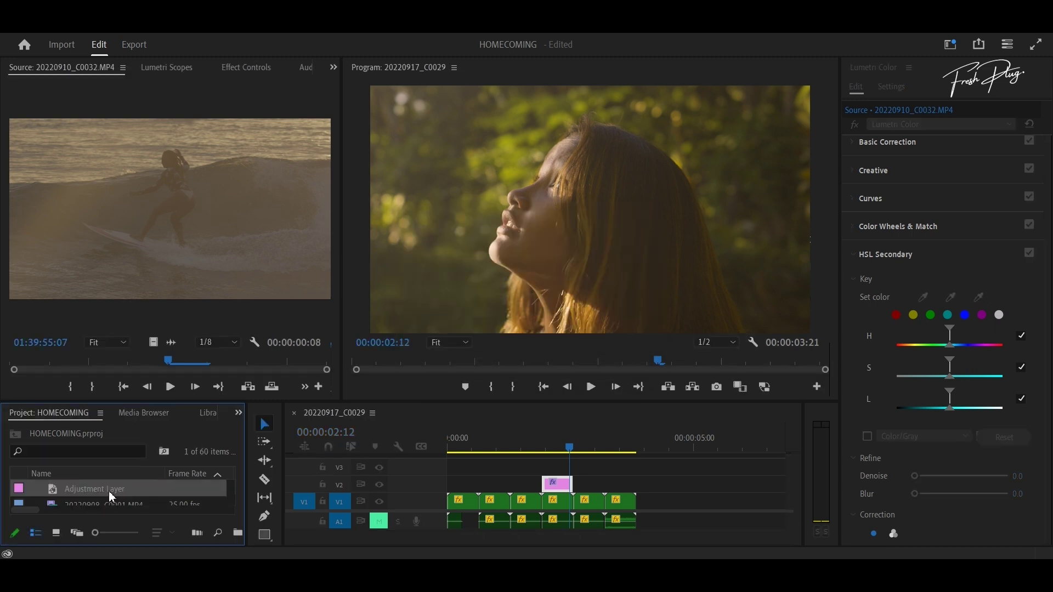
# - Place the new adjustment layer on V3 above the V2 adjustment layer and trim it to the same length
pyautogui.moveTo(51, 496); pyautogui.dragTo(582, 471)
pyautogui.press('c')
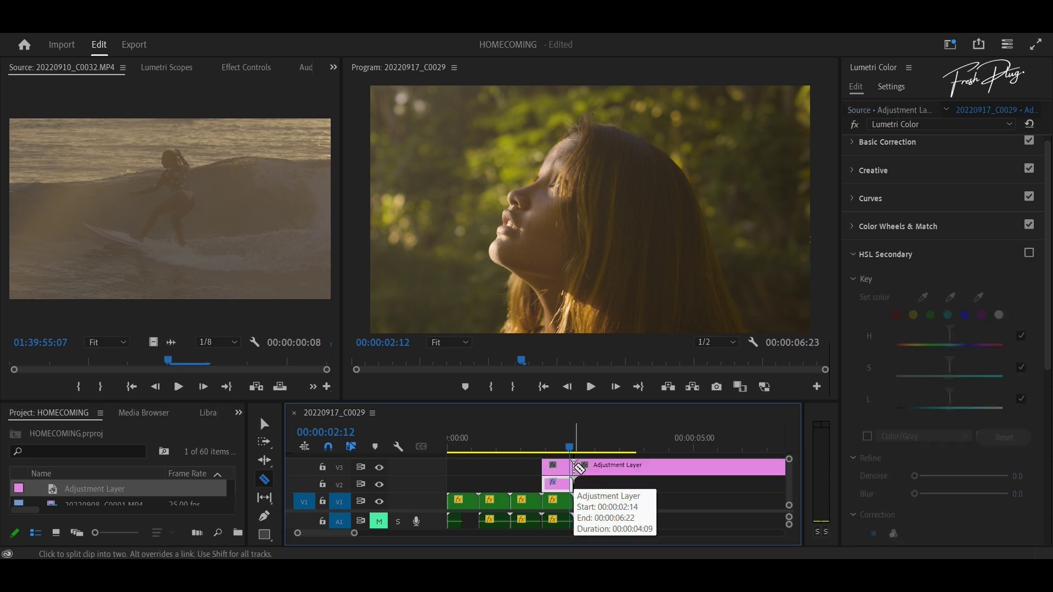
pyautogui.press('v')
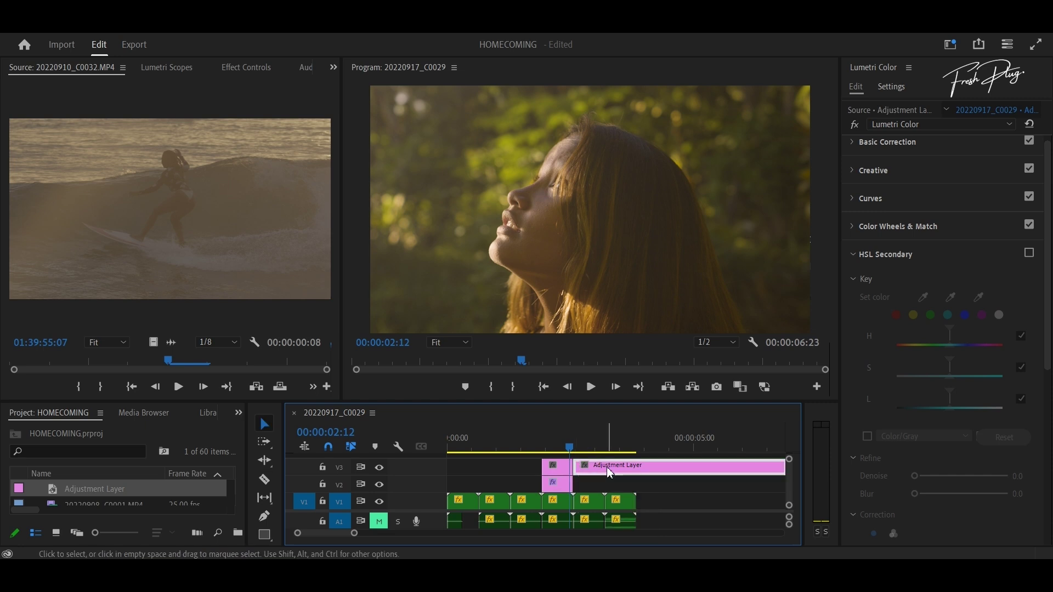
pyautogui.press('Delete')
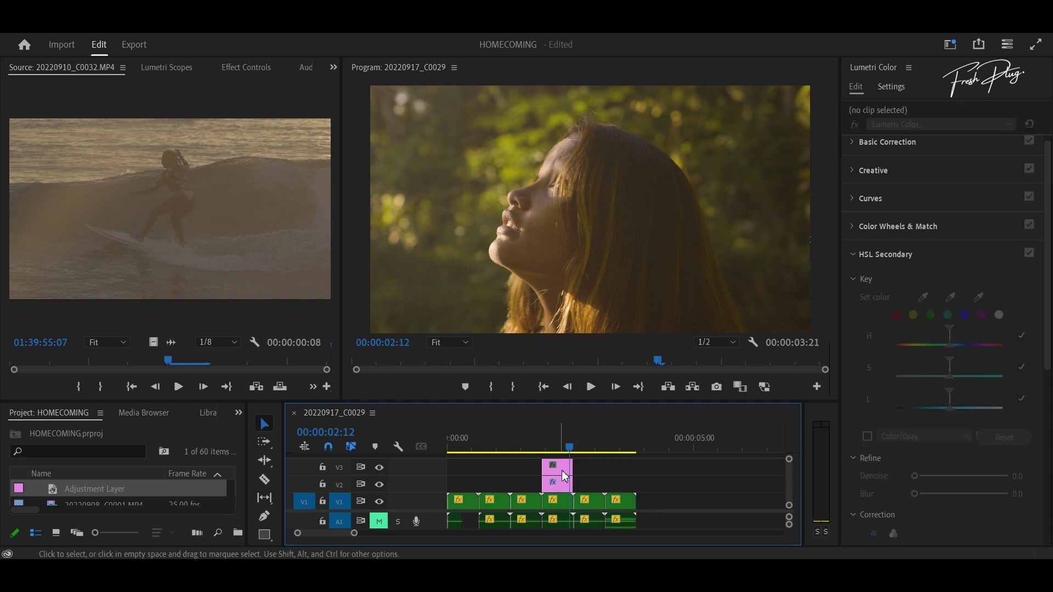
# - Change the label color of the V3 adjustment layer to yellow
pyautogui.click(565, 476)
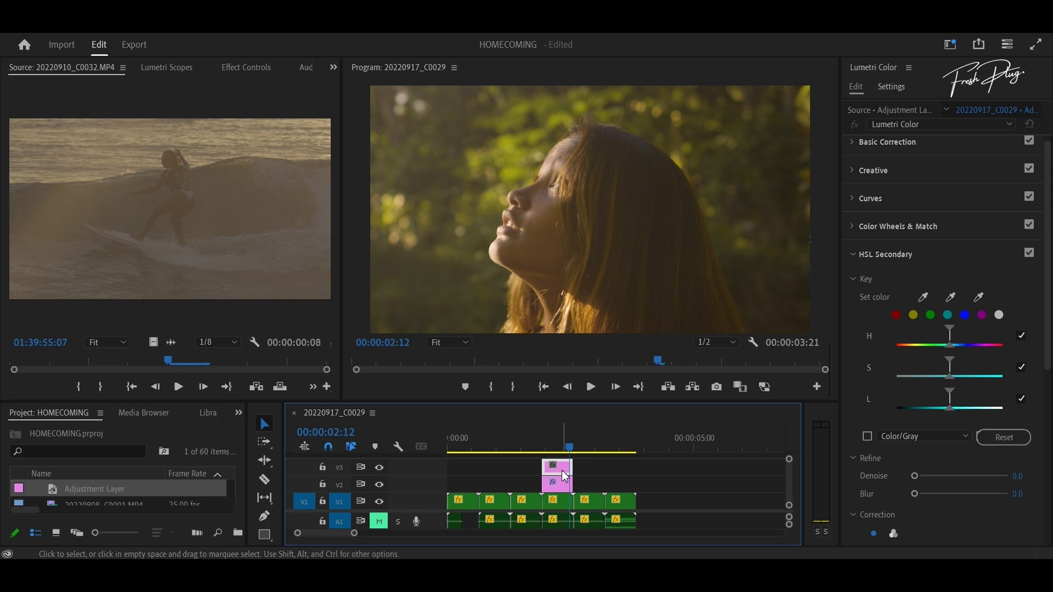
pyautogui.rightClick(565, 477)
pyautogui.moveTo(727, 383)
pyautogui.click(801, 383)
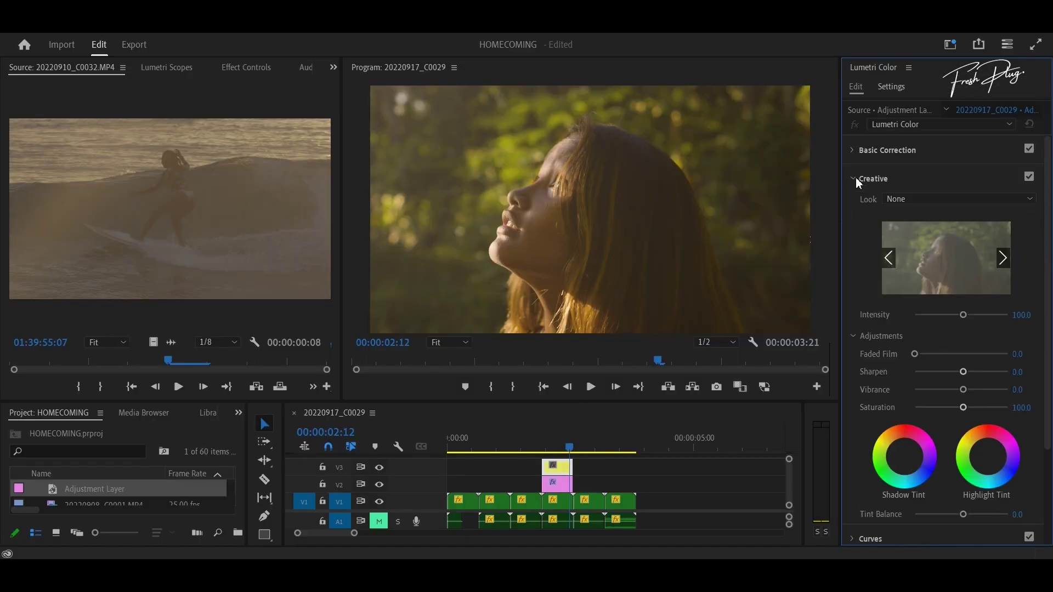
# - Browse the Creative looks and apply SL CLEAN FUJI A HDR to the V3 adjustment layer
pyautogui.moveTo(982, 292)
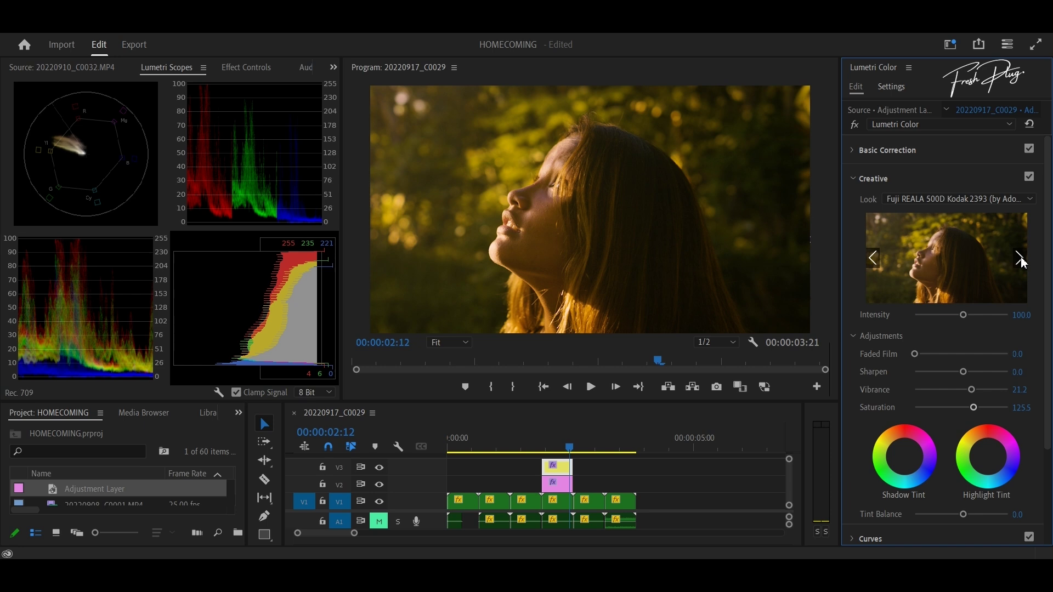
pyautogui.click(1030, 199)
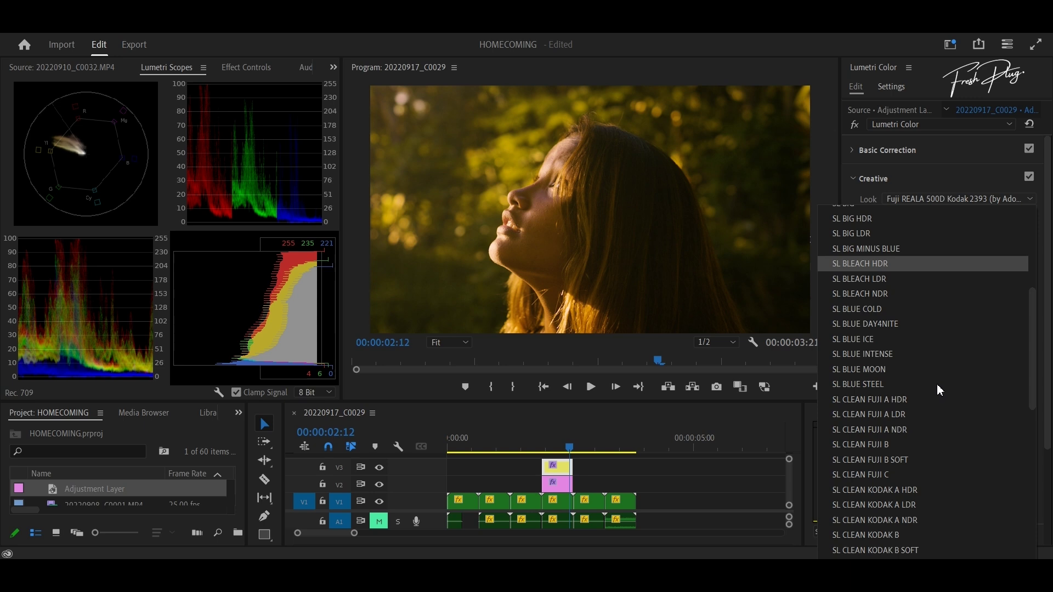
pyautogui.scroll(-4, 938, 388)
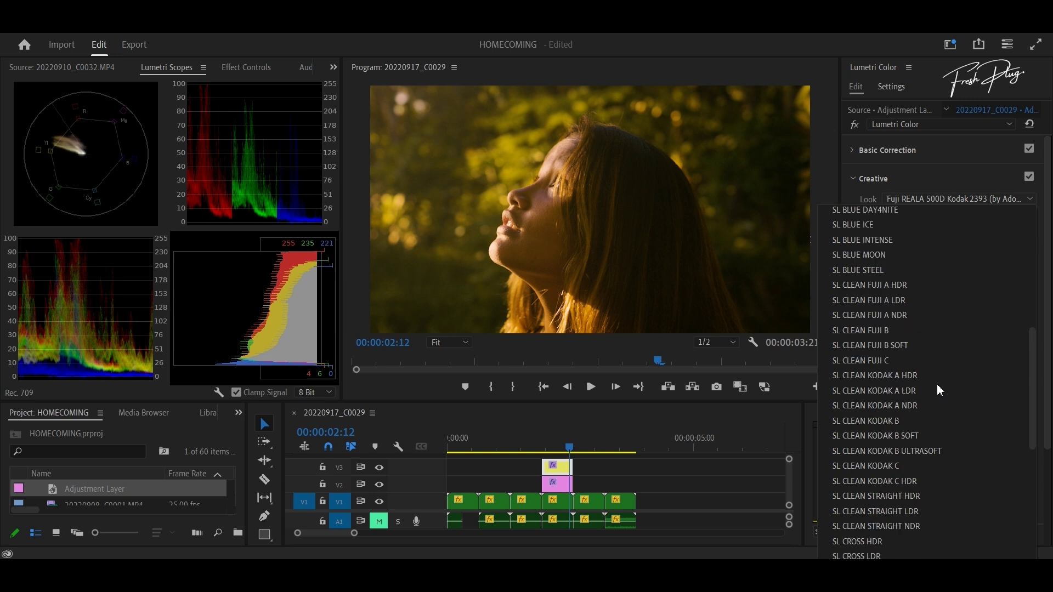
pyautogui.scroll(-6, 939, 389)
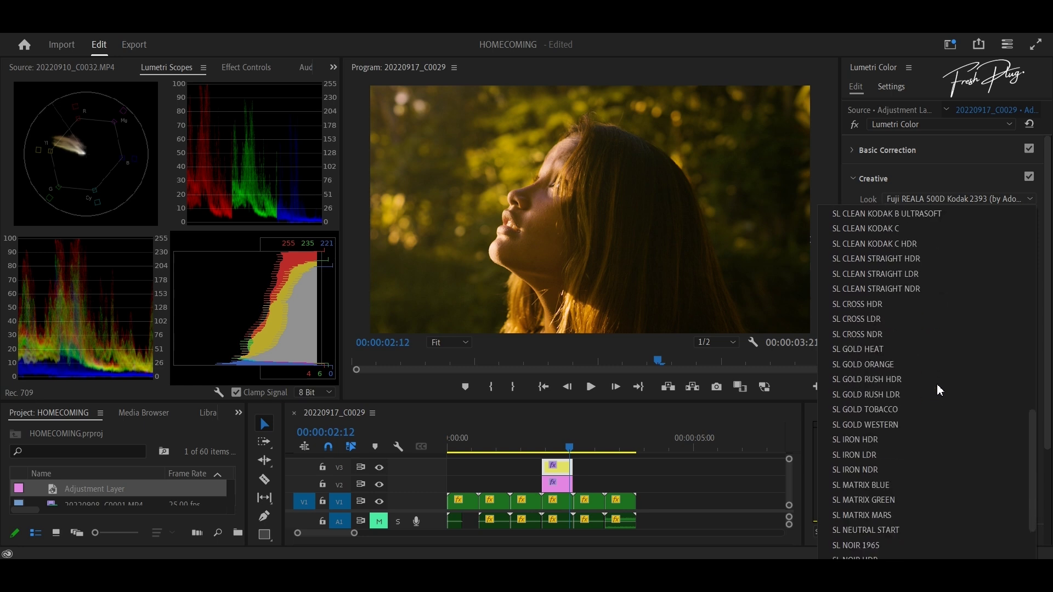
pyautogui.scroll(6, 938, 390)
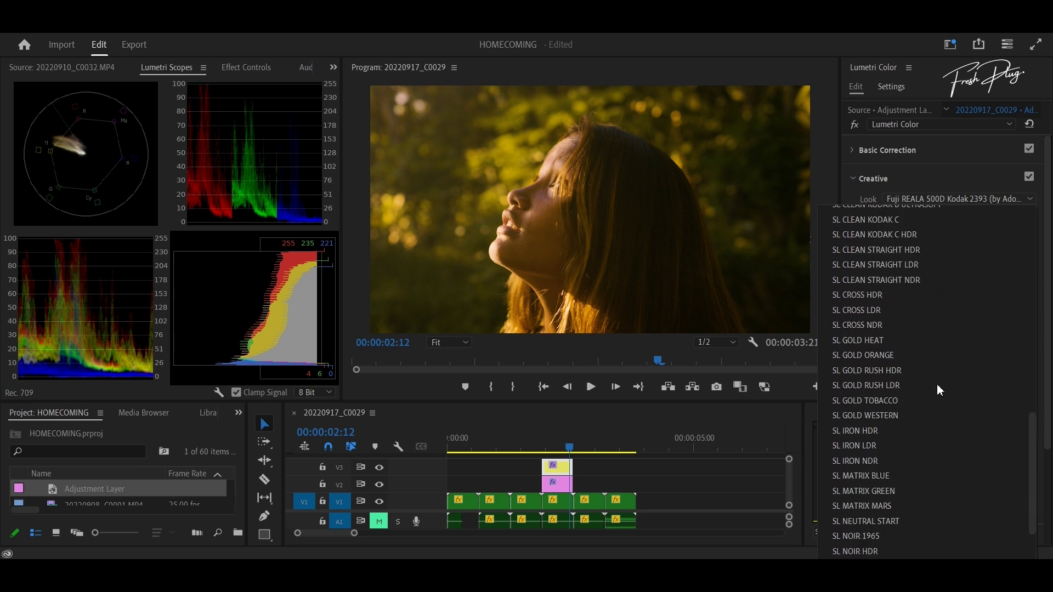
pyautogui.scroll(4, 937, 384)
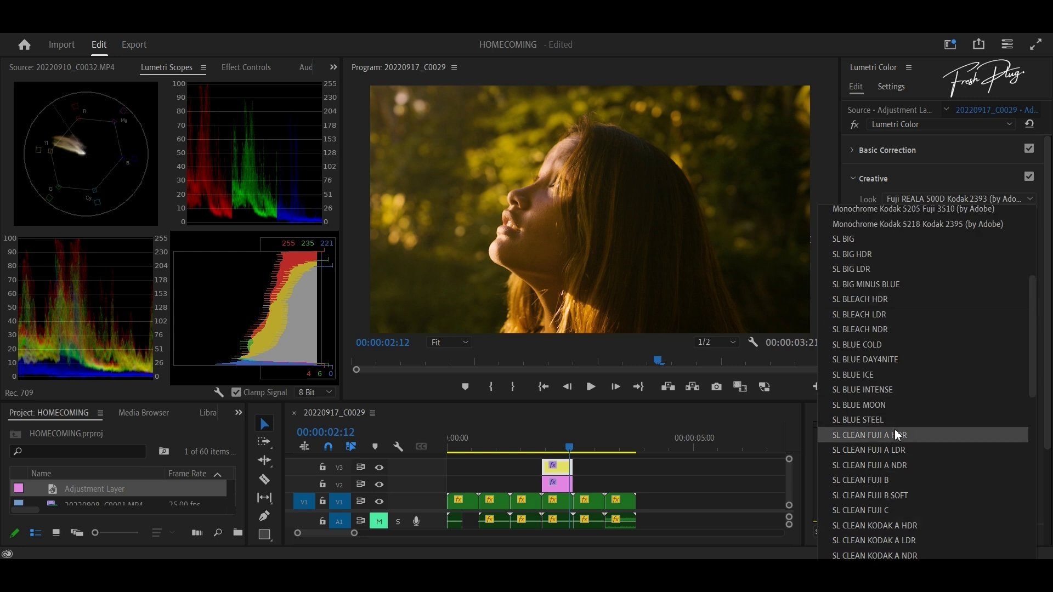
pyautogui.click(872, 436)
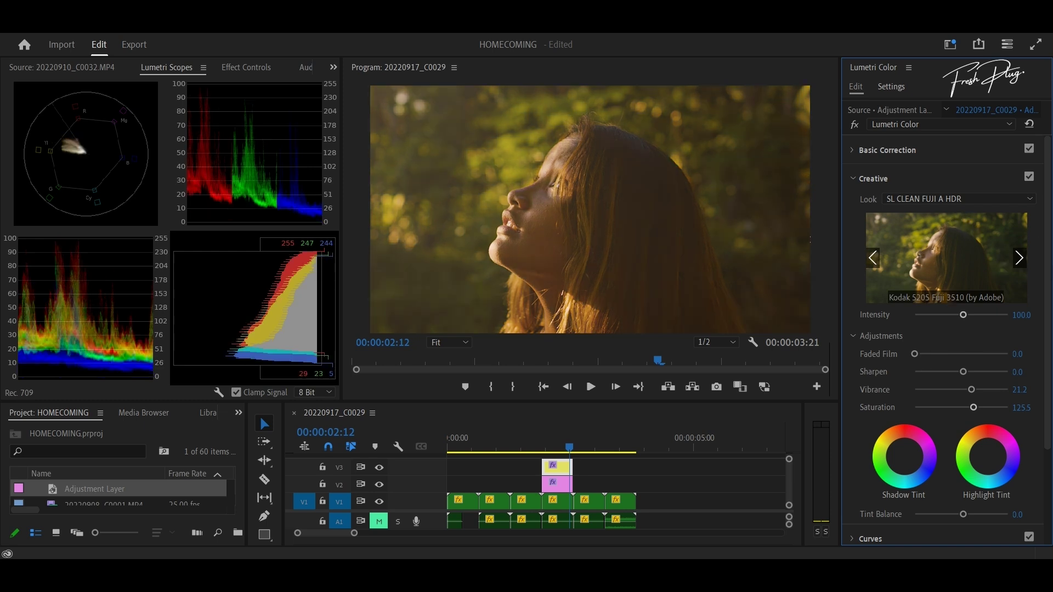
# - Preview the next Creative looks and apply SL CLEAN FUJI A LDR
pyautogui.click(1024, 260)
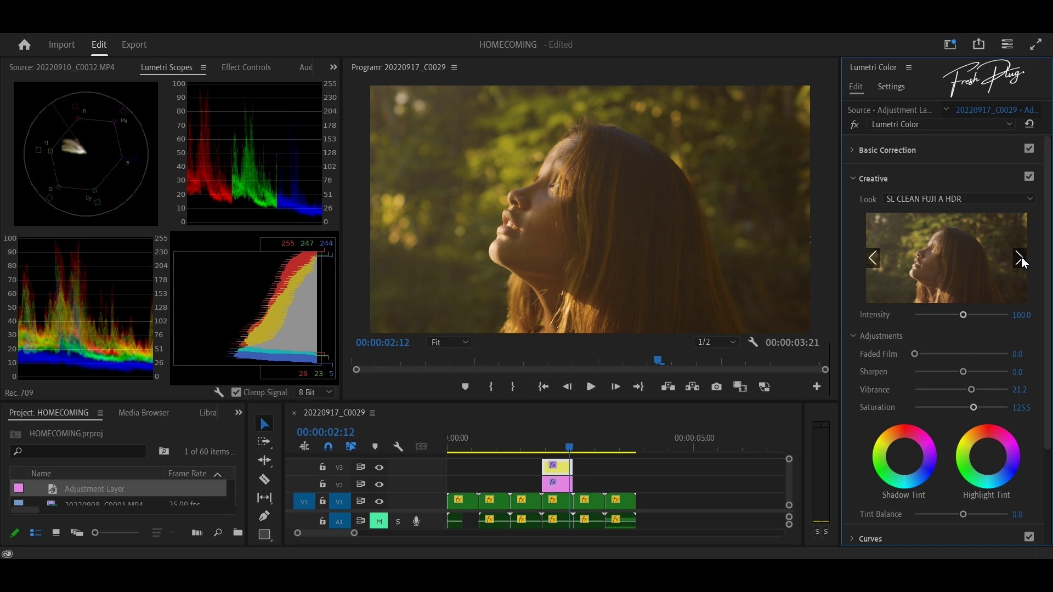
pyautogui.click(1023, 259)
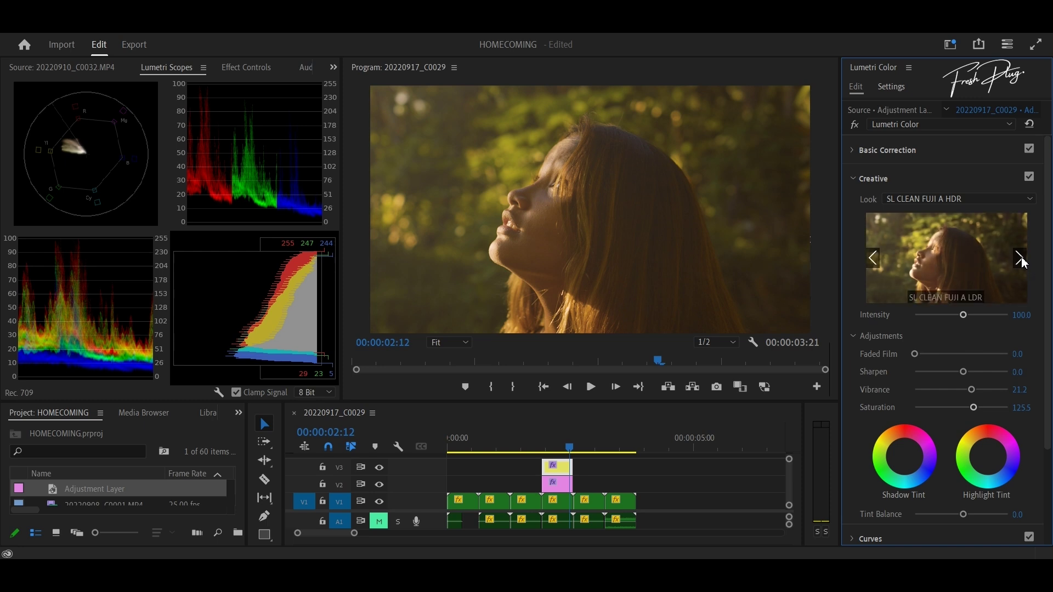
pyautogui.click(943, 270)
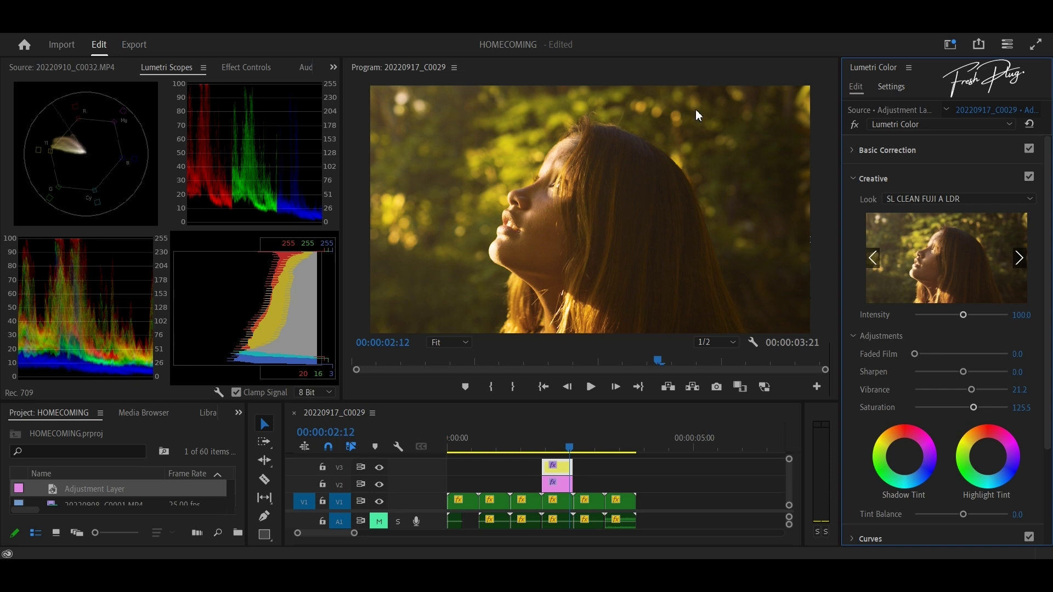
# - Browse the following Creative looks and apply SL CLEAN KODAK B to the V3 adjustment layer
pyautogui.click(1018, 259)
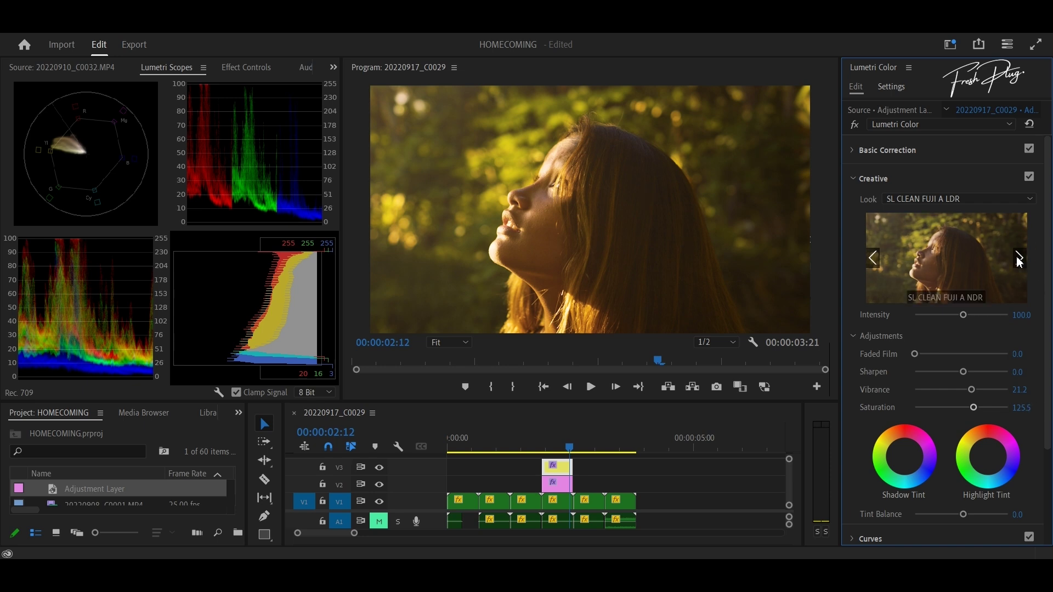
pyautogui.click(1019, 260)
pyautogui.click(1019, 259)
pyautogui.click(1020, 259)
pyautogui.click(1020, 259)
pyautogui.click(1020, 259)
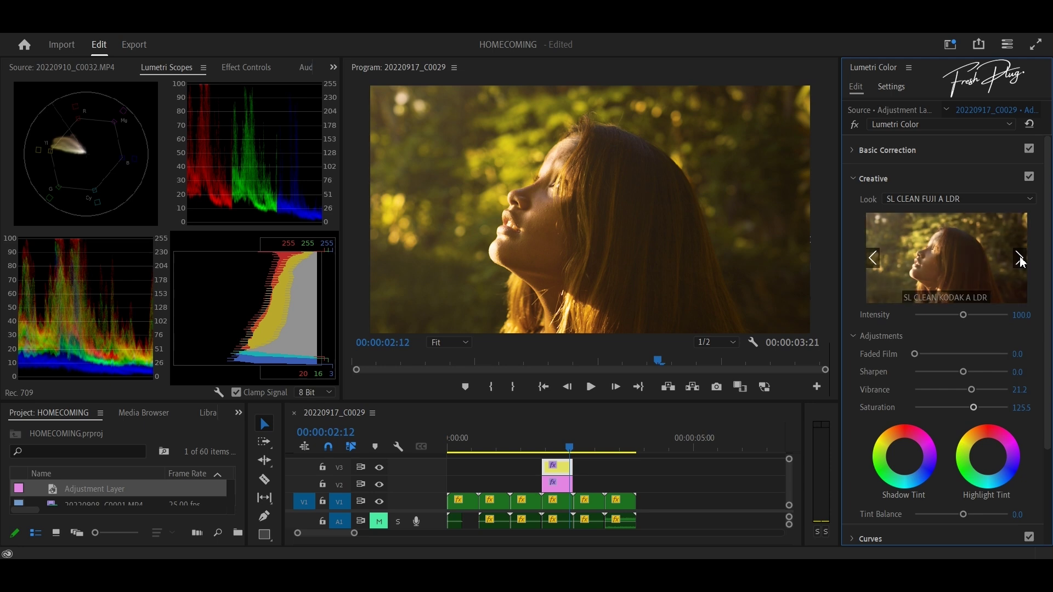
pyautogui.click(1020, 259)
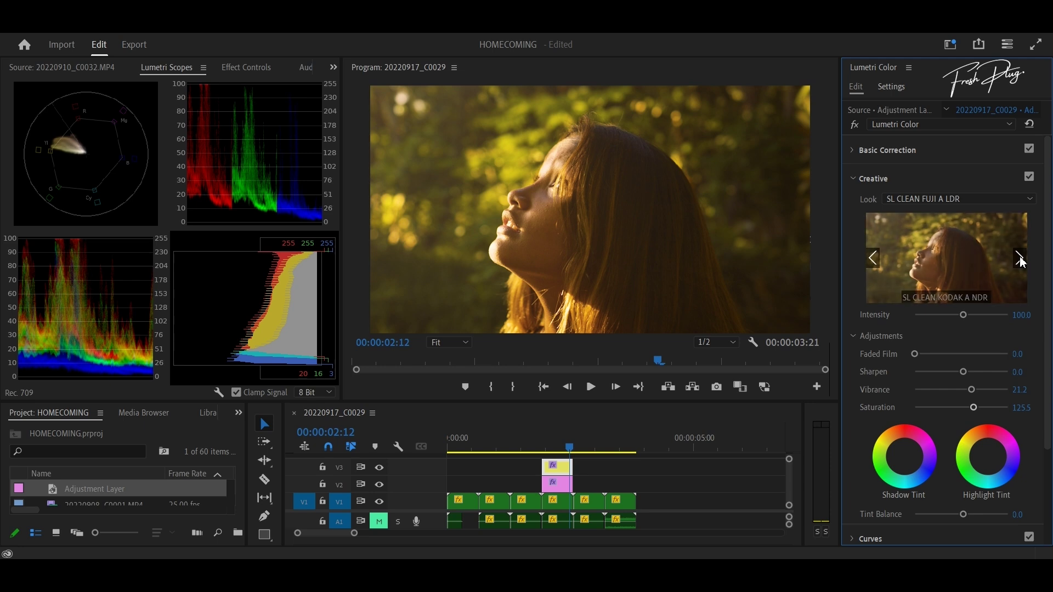
pyautogui.click(1020, 259)
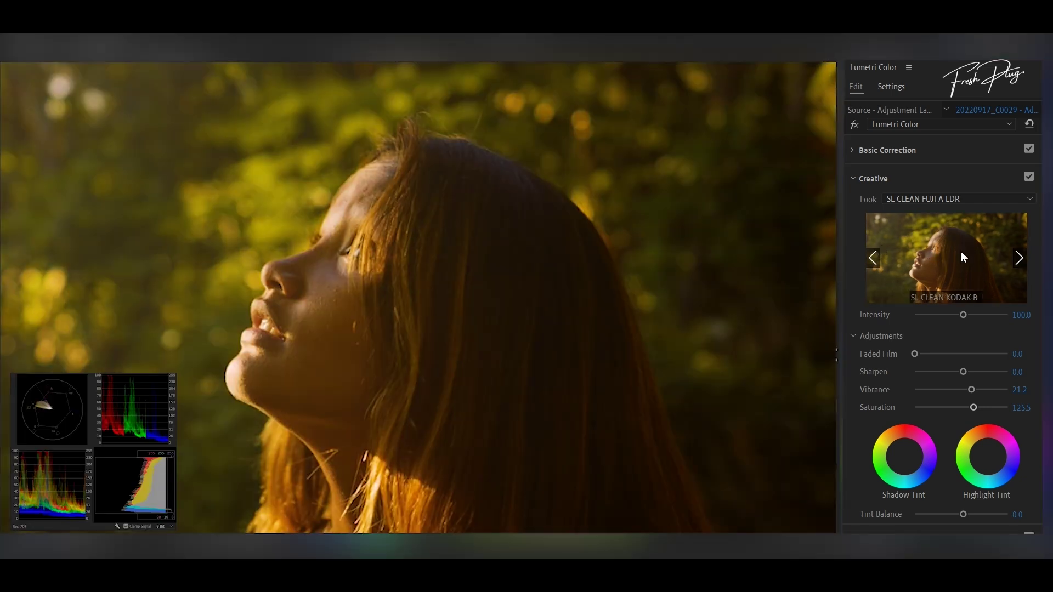
pyautogui.click(961, 256)
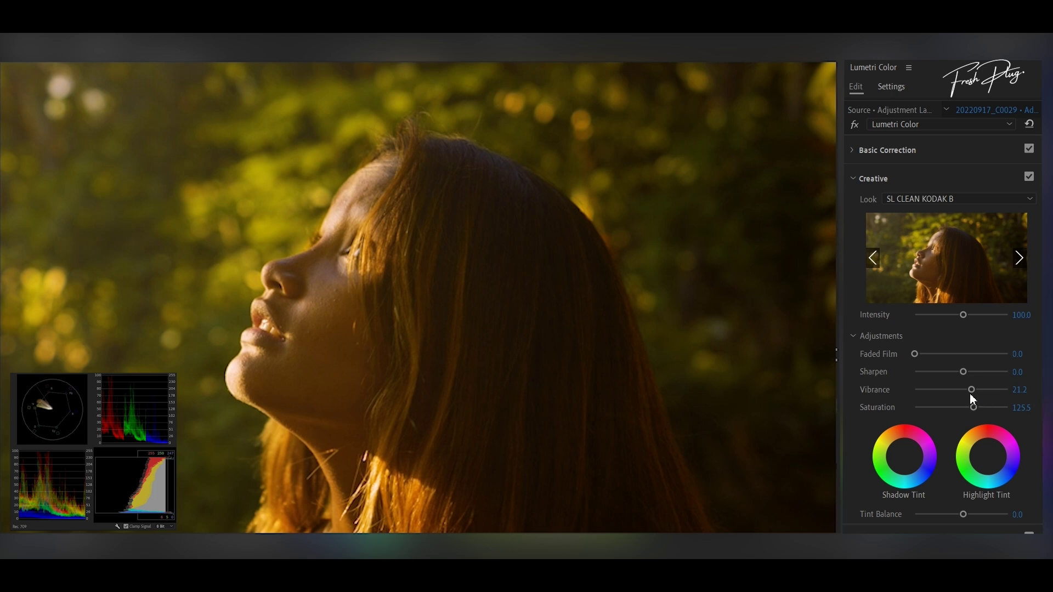
# - Set the V3 adjustment layer's Creative Vibrance to 13.9 and Saturation to 112.4
pyautogui.moveTo(970, 390); pyautogui.dragTo(967, 390)
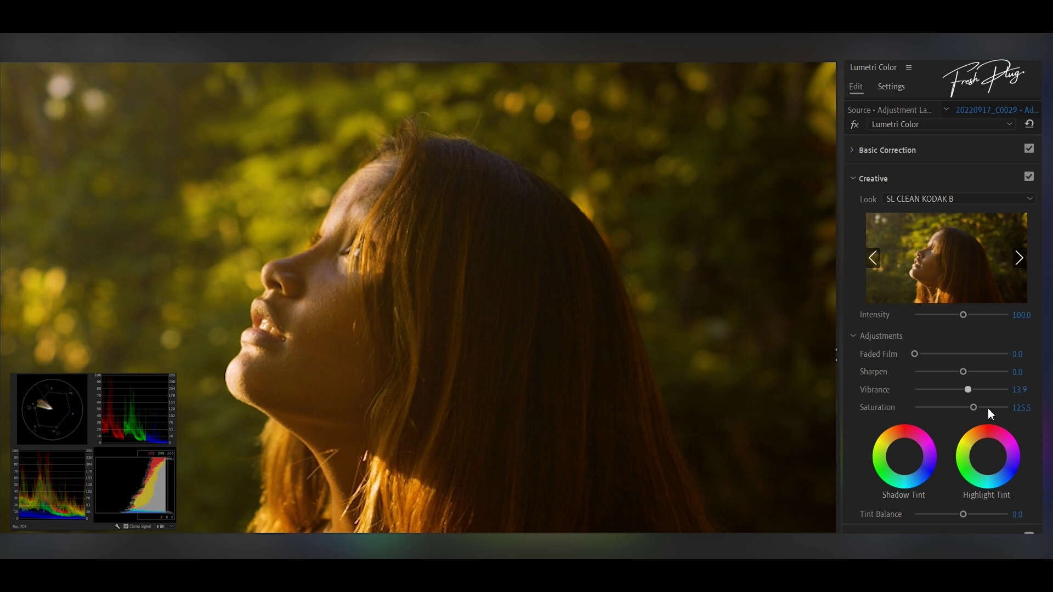
pyautogui.moveTo(972, 407)
pyautogui.mouseDown()
pyautogui.moveTo(940, 406)
pyautogui.moveTo(960, 406)
pyautogui.mouseUp()
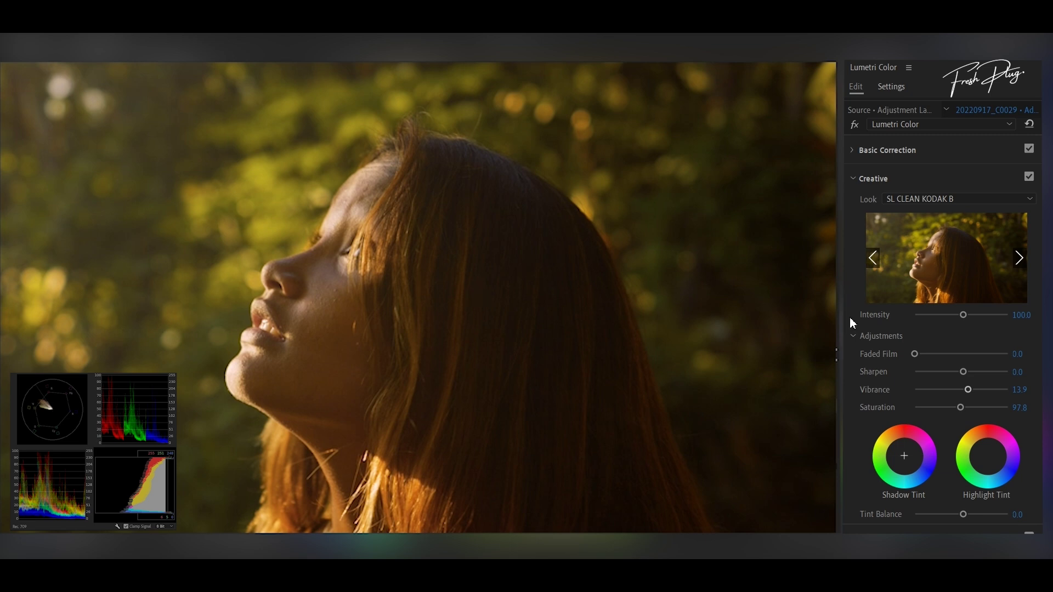
pyautogui.moveTo(961, 407); pyautogui.dragTo(965, 407)
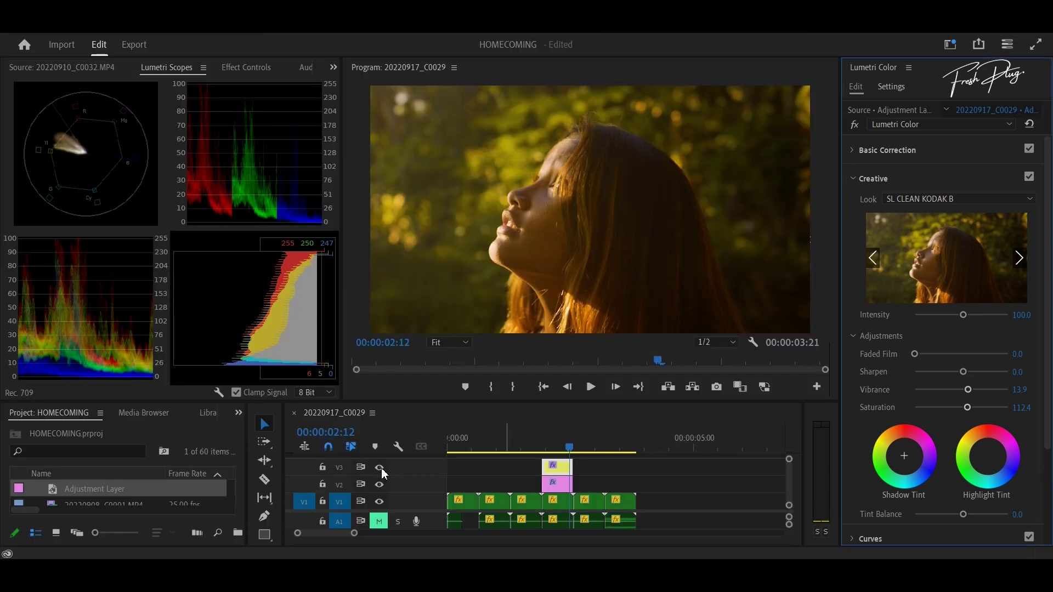
# - Compare the shot with and without the V3 adjustment layer by toggling the V3 track output
pyautogui.click(380, 468)
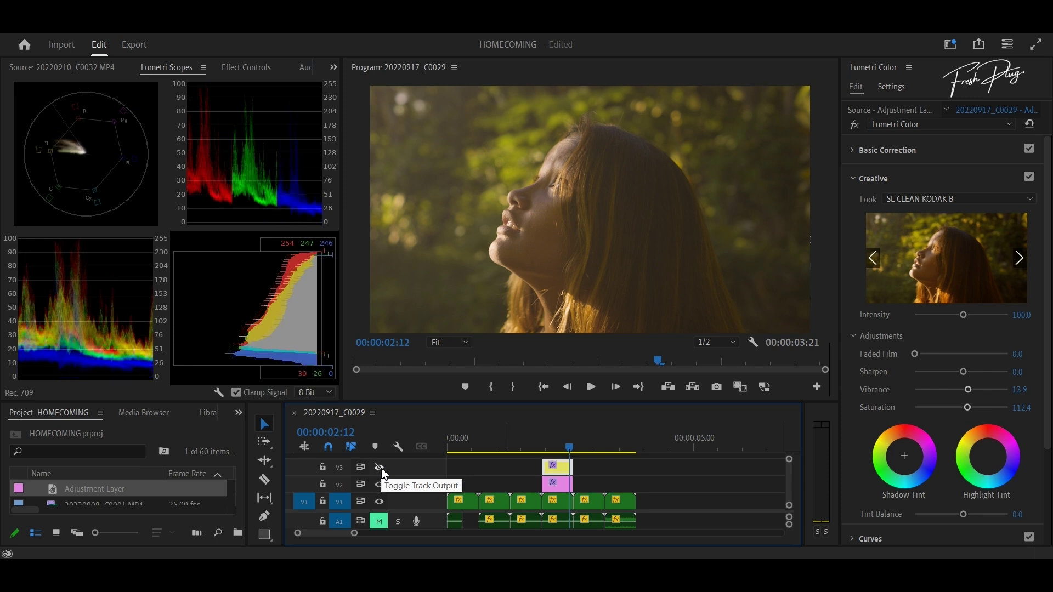
pyautogui.click(382, 470)
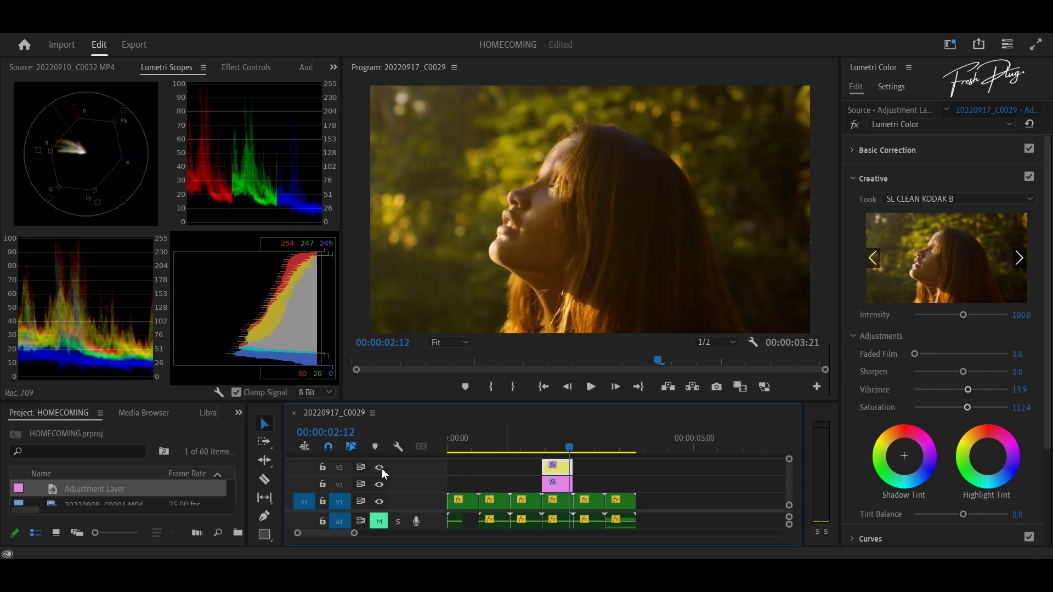
pyautogui.click(382, 469)
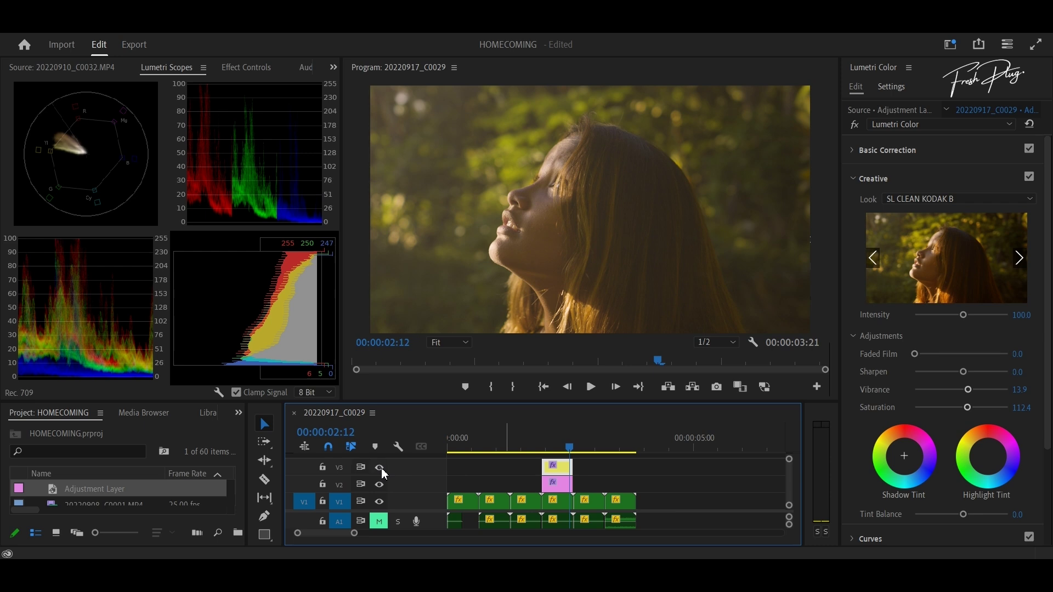
pyautogui.click(381, 468)
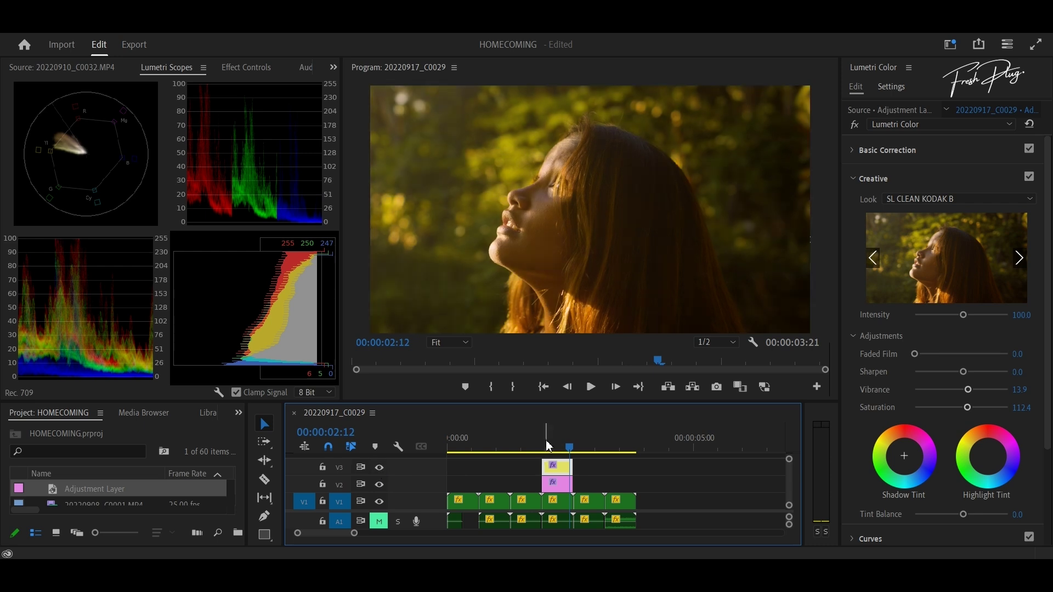
# - Lower the opacity of the V2 adjustment layer to soften the base grade and bring back the Lumetri Scopes
pyautogui.click(552, 445)
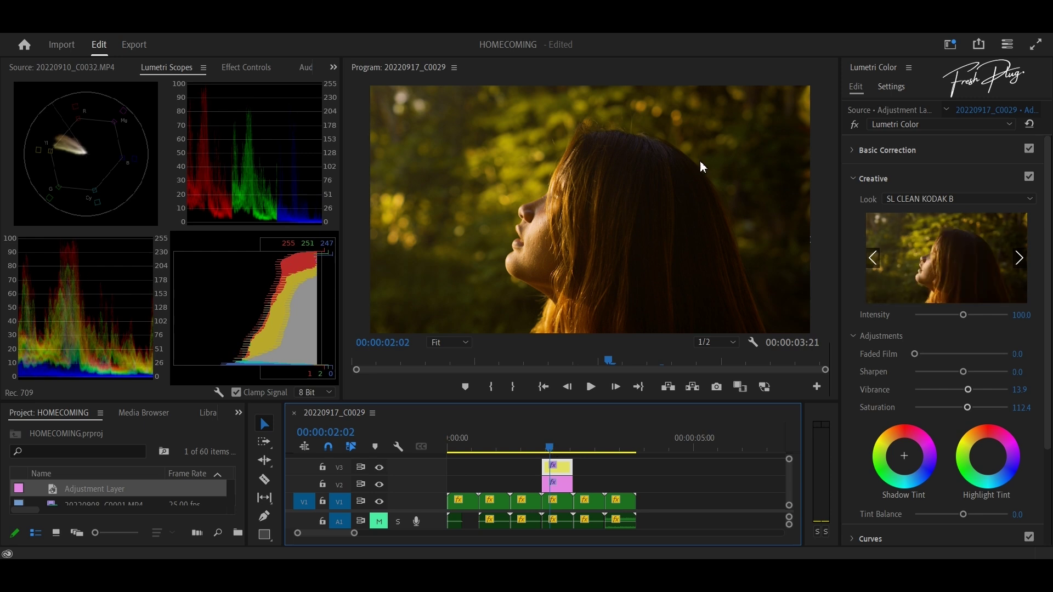
pyautogui.click(565, 488)
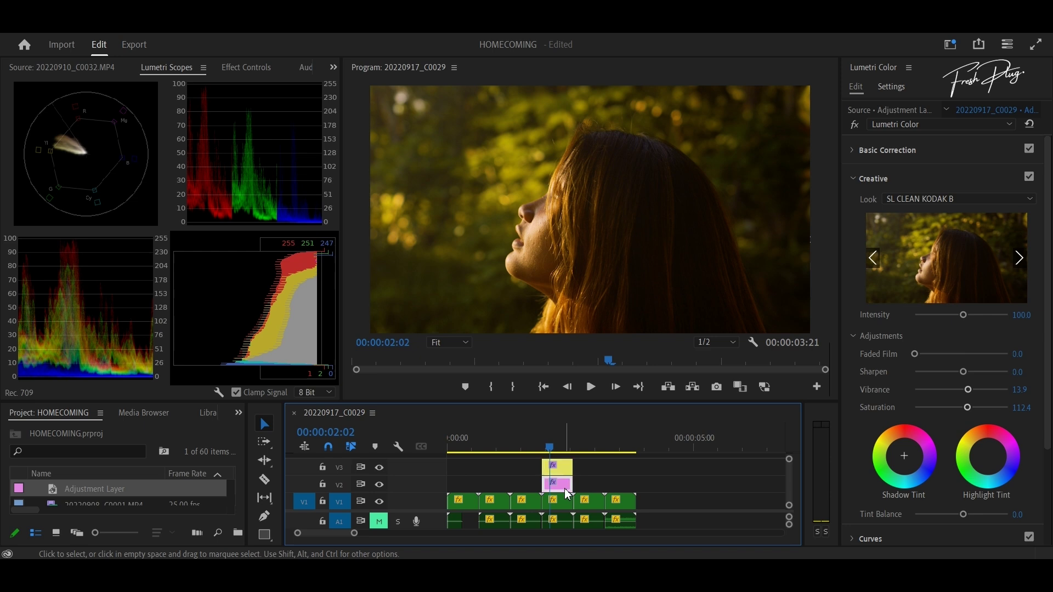
pyautogui.click(243, 66)
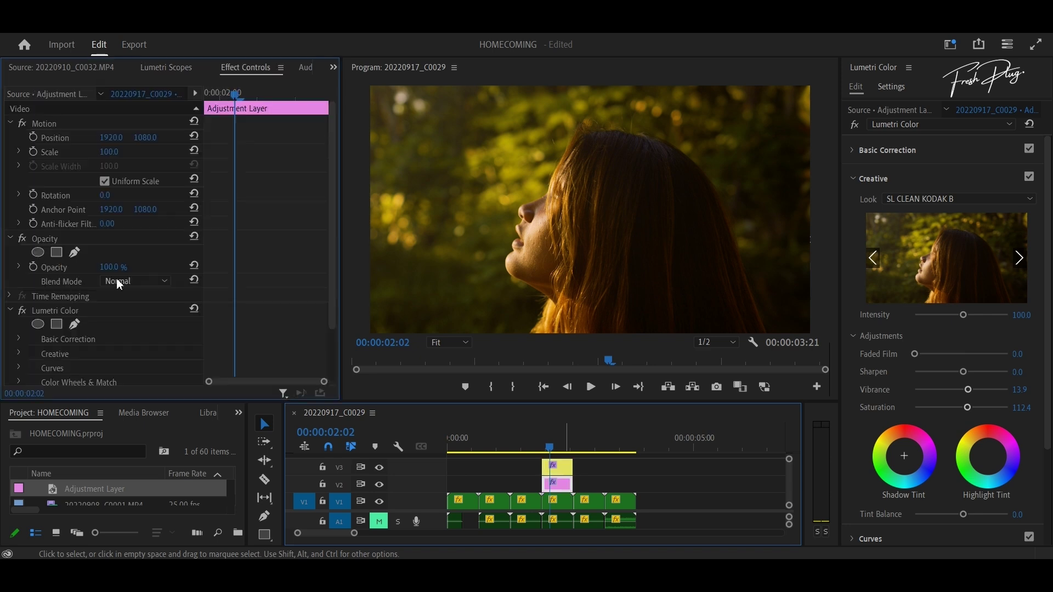
pyautogui.moveTo(110, 271)
pyautogui.mouseDown()
pyautogui.moveTo(87, 271)
pyautogui.moveTo(117, 267)
pyautogui.mouseUp()
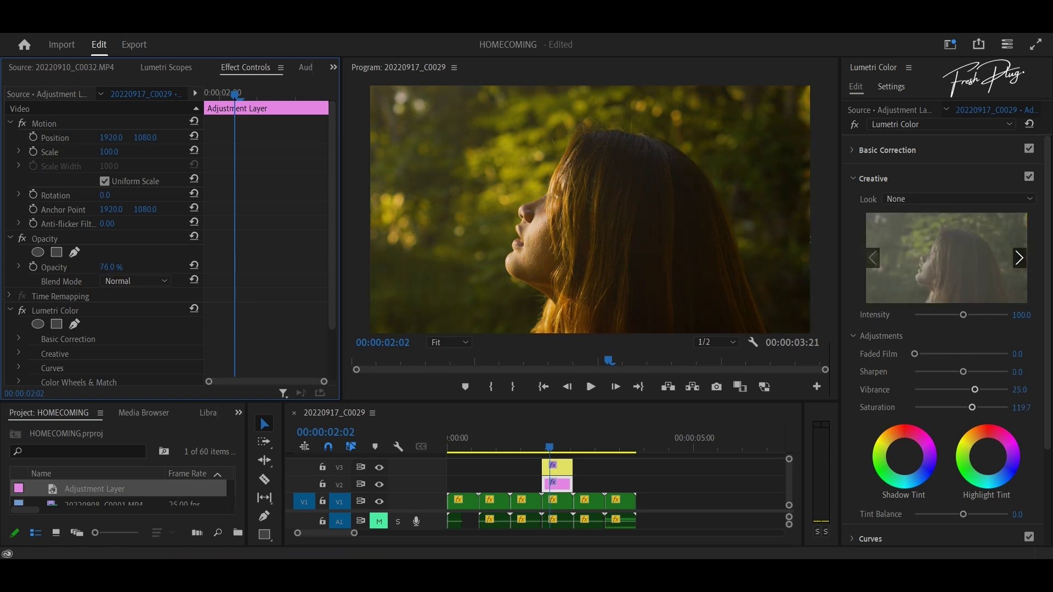
pyautogui.moveTo(115, 267); pyautogui.dragTo(120, 267)
pyautogui.click(165, 67)
# - Scrub and step frame by frame through the graded fourth clip to examine the look and scopes
pyautogui.click(562, 447)
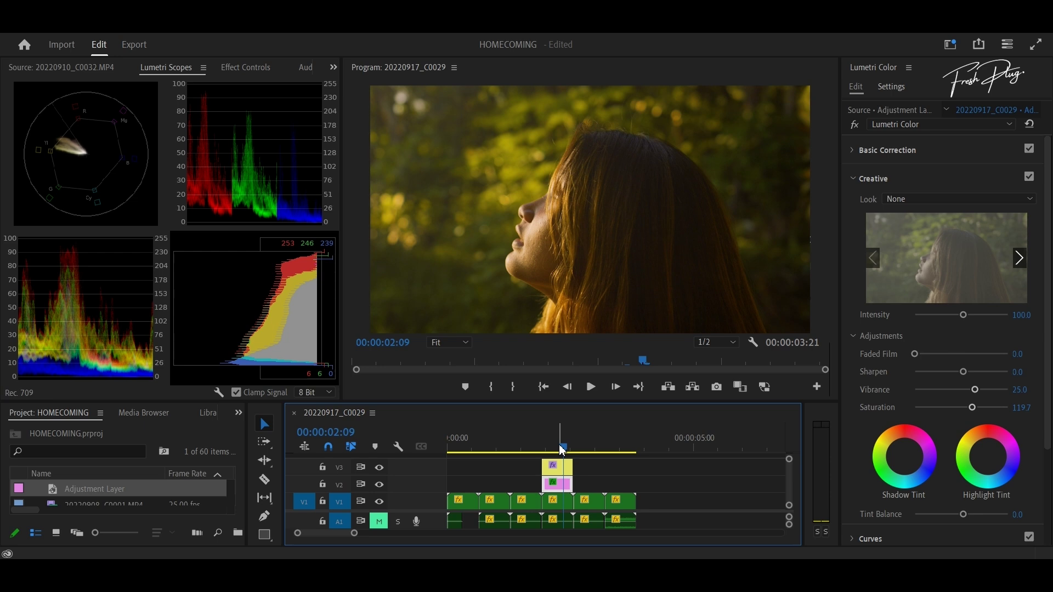
pyautogui.moveTo(559, 446); pyautogui.dragTo(546, 444)
pyautogui.moveTo(549, 448); pyautogui.dragTo(569, 448)
pyautogui.moveTo(564, 450); pyautogui.dragTo(563, 450)
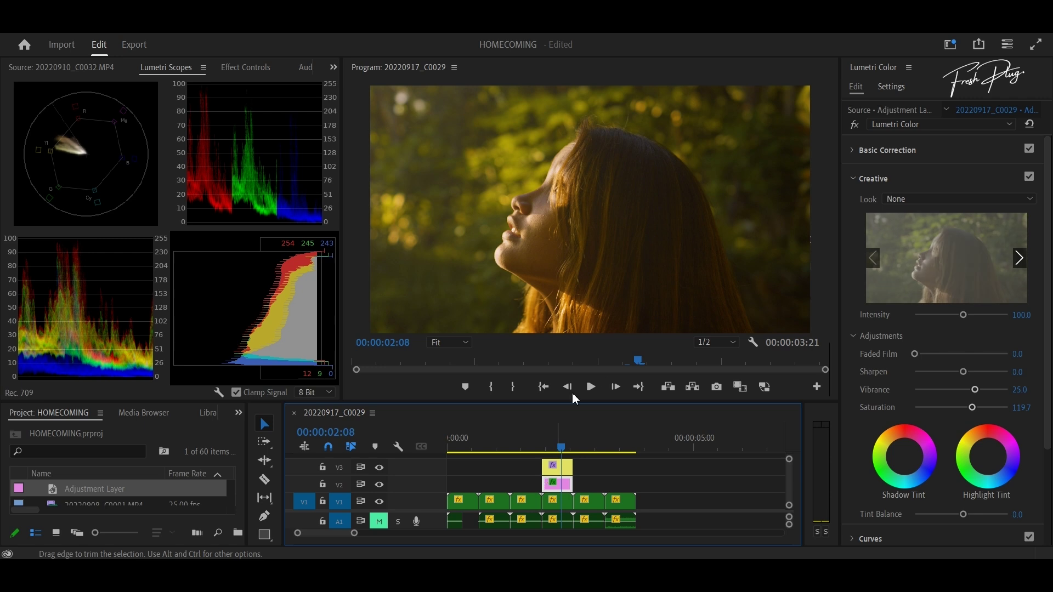
pyautogui.press('Left')
pyautogui.press('Left')
pyautogui.press('Left')
pyautogui.press('Left')
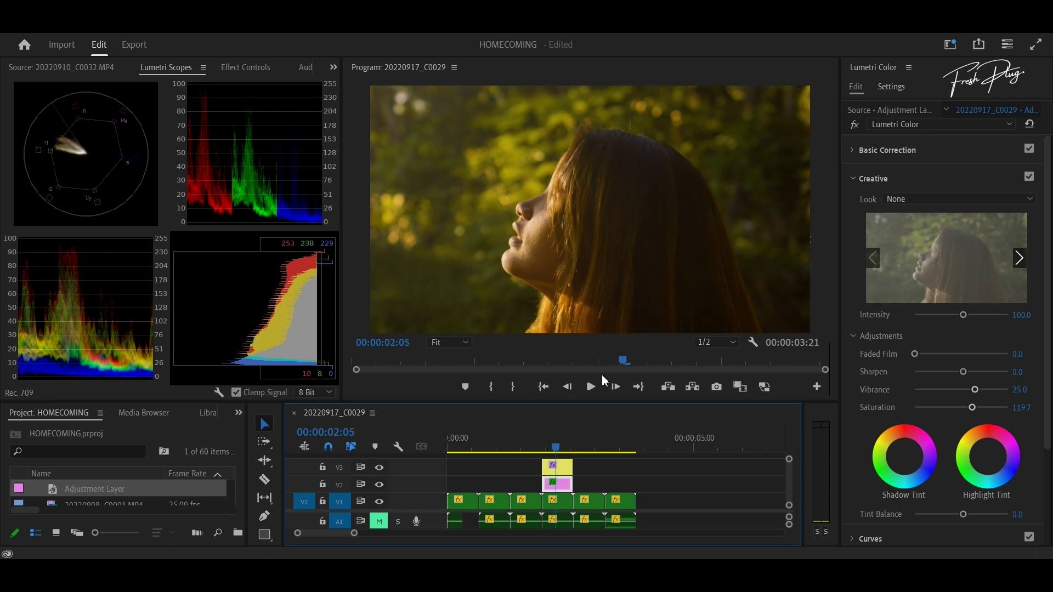
pyautogui.press('Left')
pyautogui.press('Left')
pyautogui.press('Right')
pyautogui.press('Right')
pyautogui.press('Right')
pyautogui.press('Right')
pyautogui.press('Right')
pyautogui.press('Right')
pyautogui.press('Right')
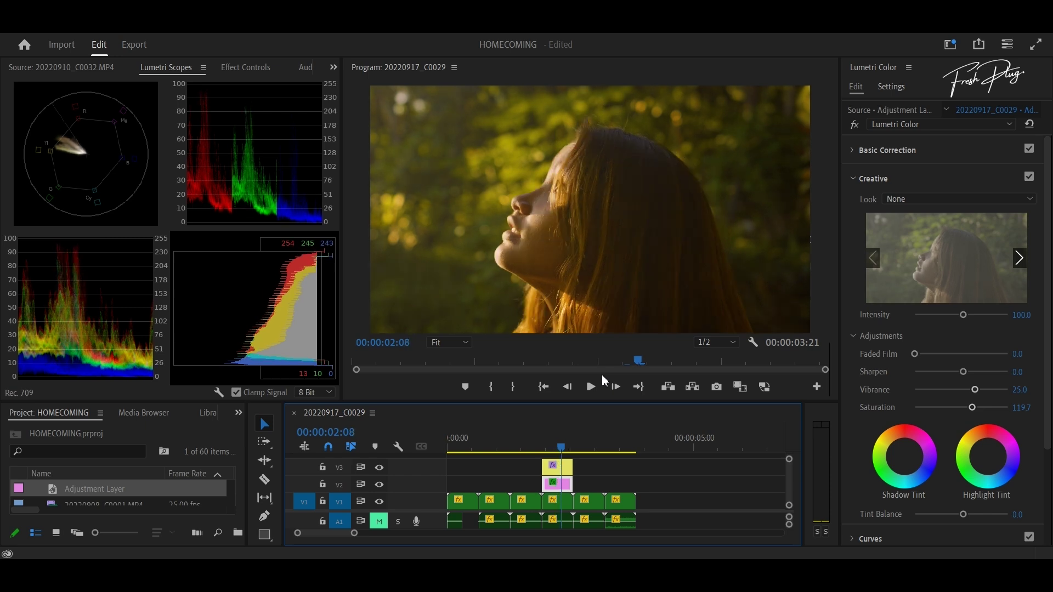
pyautogui.press('Right')
pyautogui.press('Right')
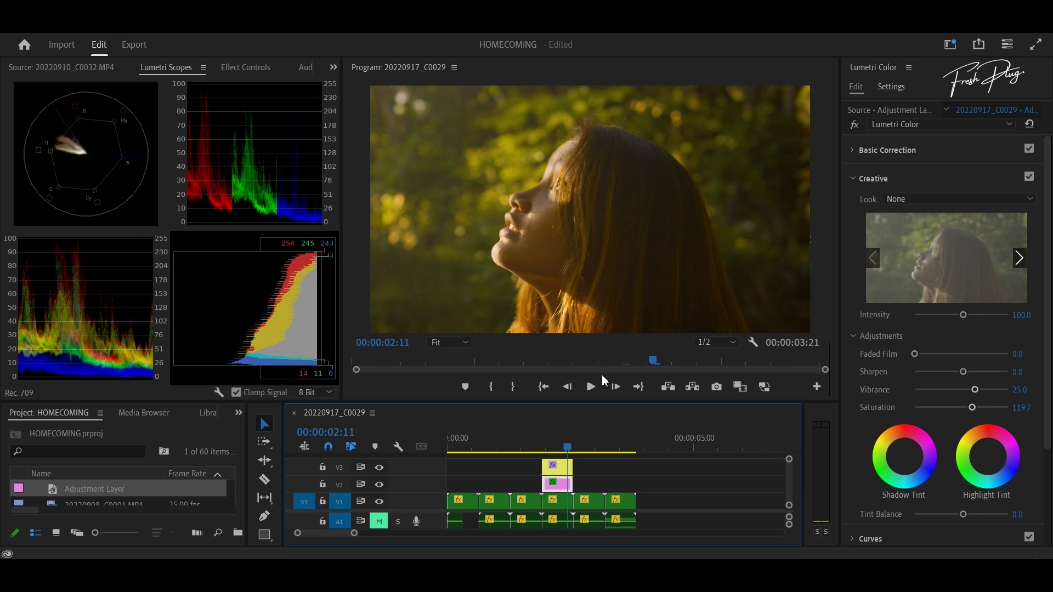
pyautogui.press('Left')
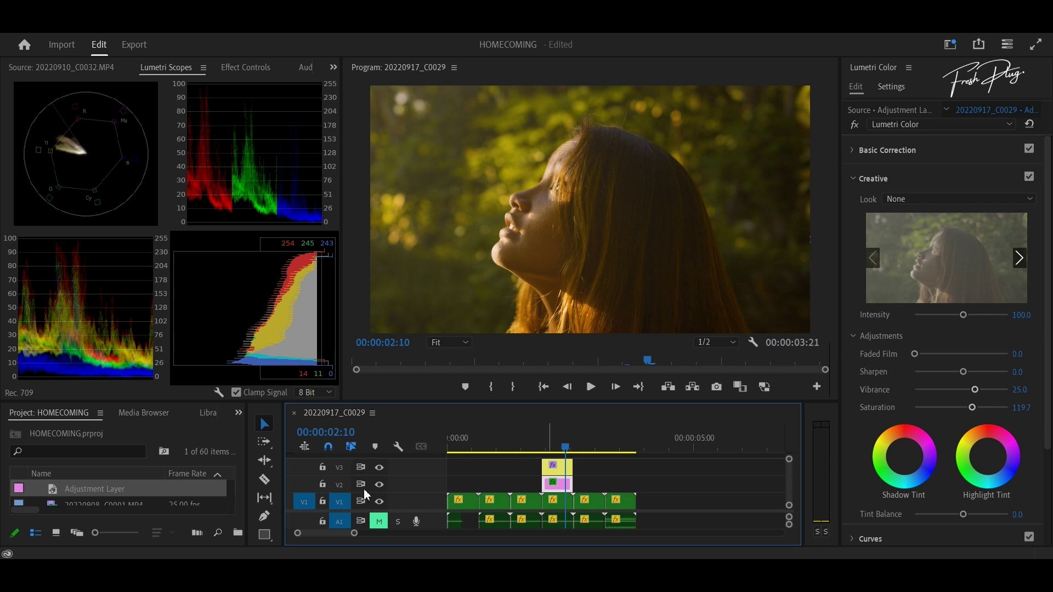
# - Compare the graded shot with the flat footage by toggling the V2 and V3 track outputs
pyautogui.click(380, 485)
pyautogui.click(380, 469)
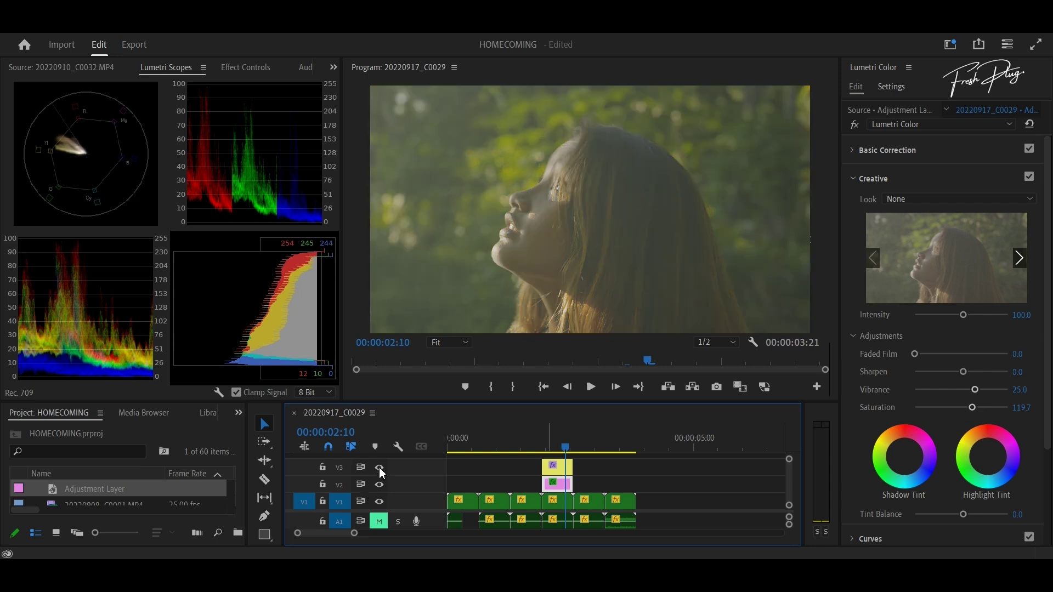
pyautogui.click(380, 468)
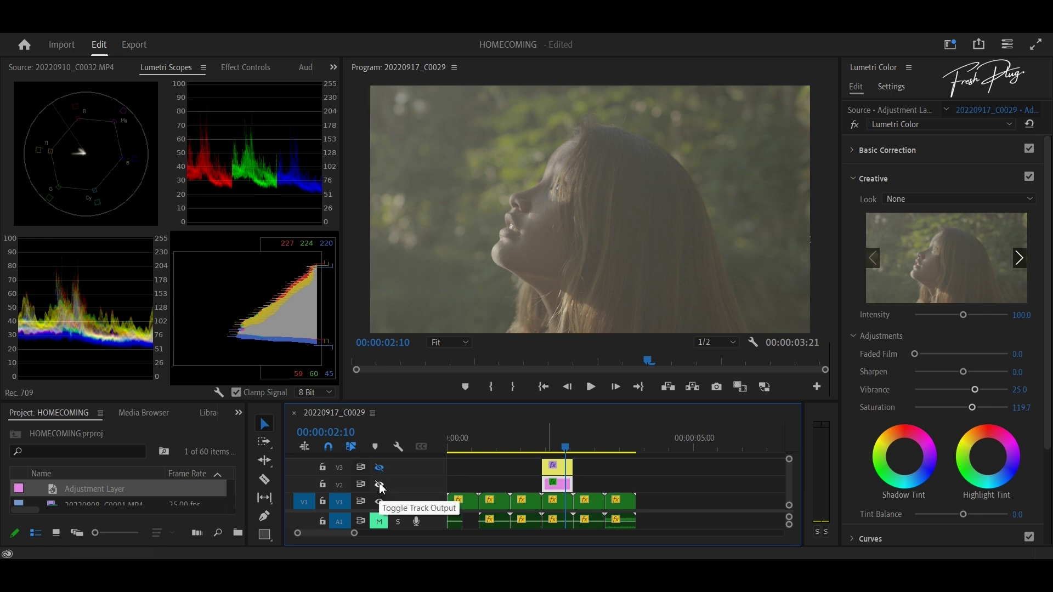
pyautogui.click(379, 484)
pyautogui.click(380, 467)
pyautogui.click(380, 470)
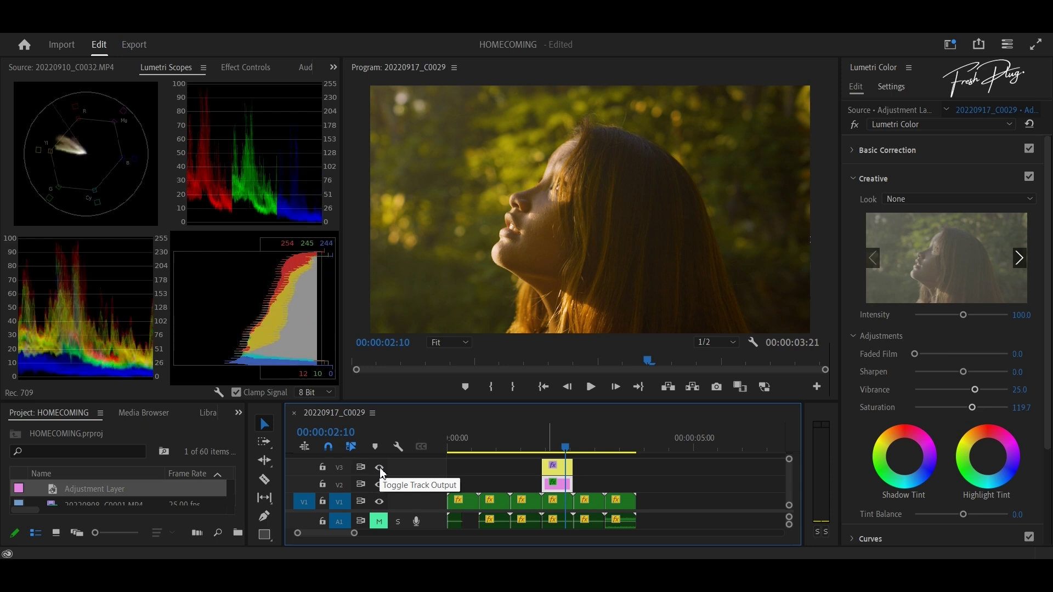
pyautogui.click(379, 485)
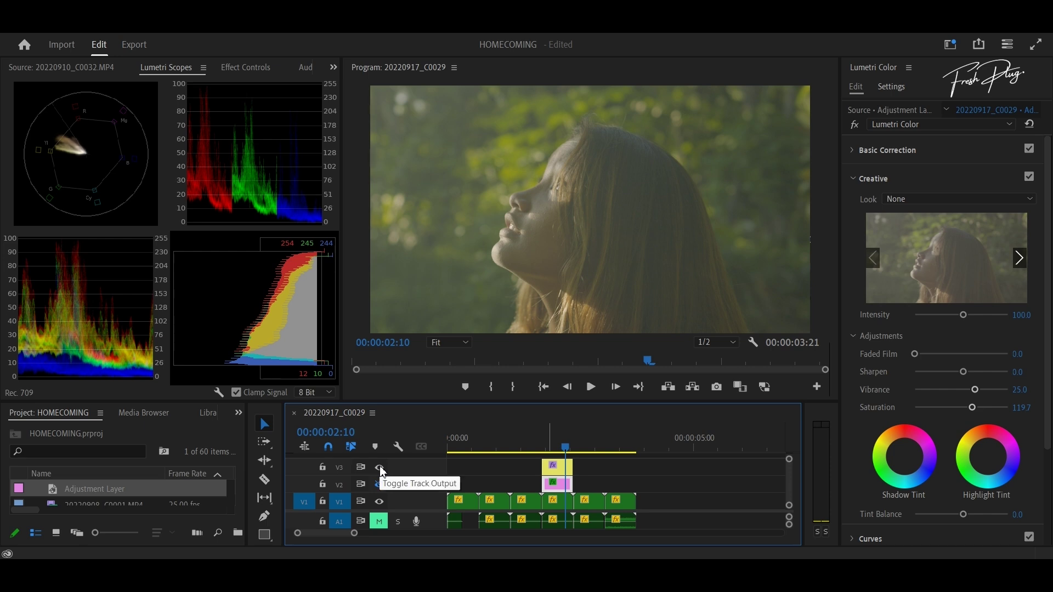
pyautogui.click(380, 468)
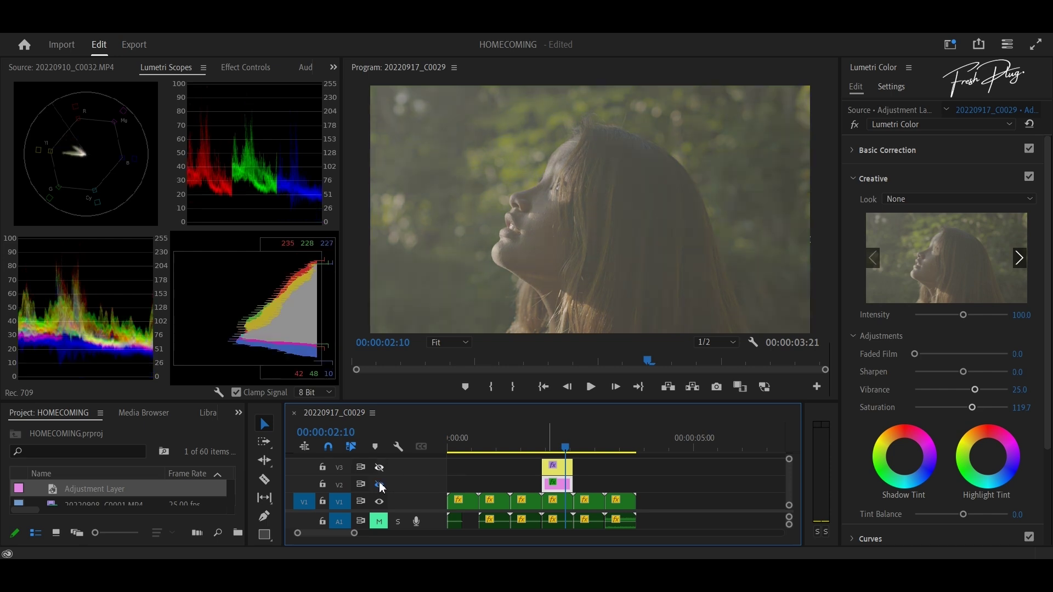
pyautogui.click(380, 486)
pyautogui.click(379, 468)
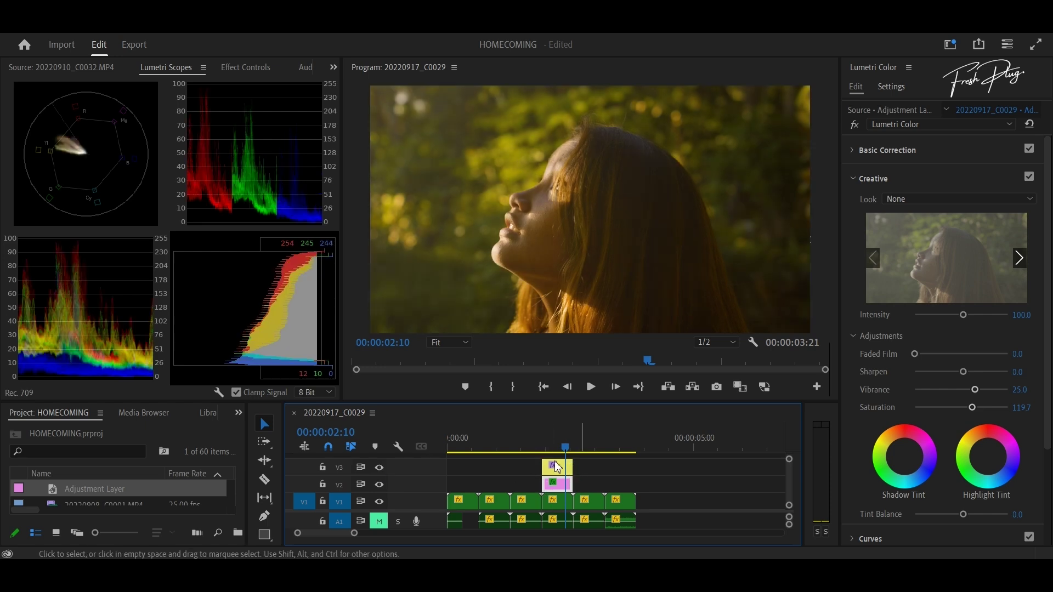
# - Extend the V2 and V3 adjustment layers back over the third V1 clip and split both at the cut before the fourth clip
pyautogui.click(532, 447)
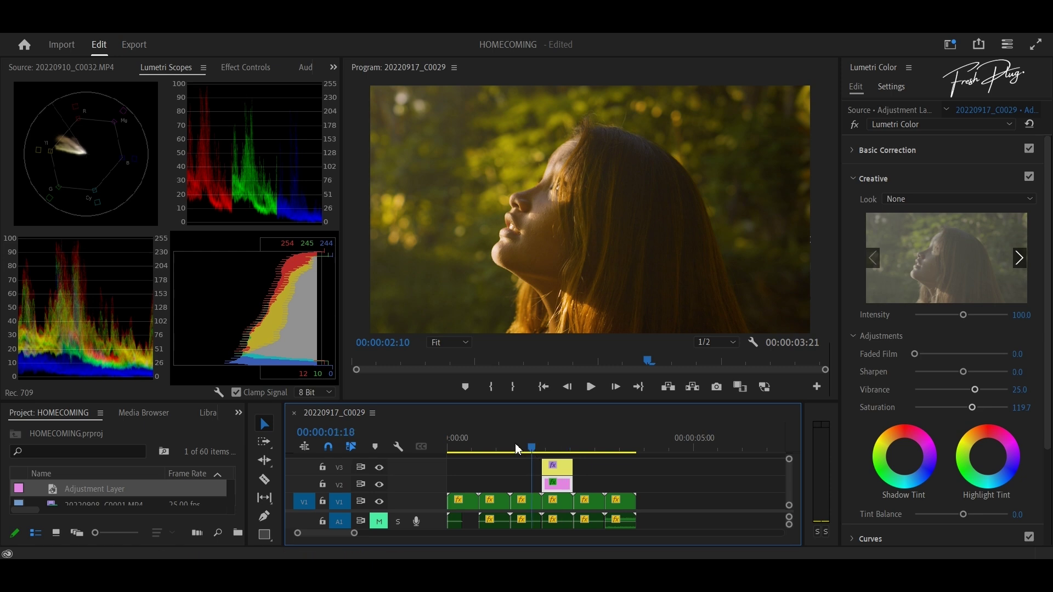
pyautogui.click(528, 500)
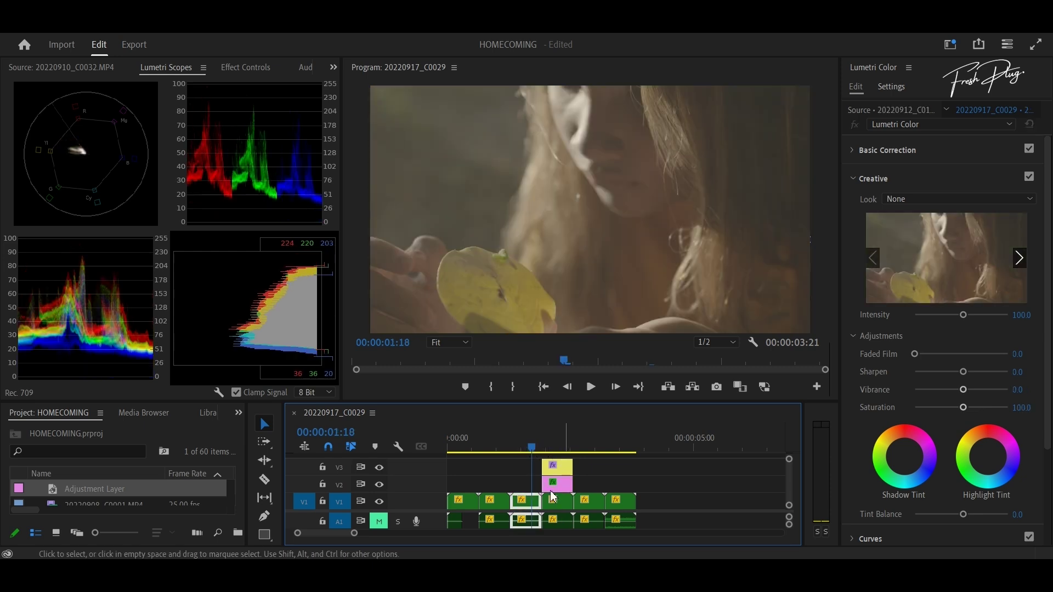
pyautogui.moveTo(519, 485); pyautogui.dragTo(510, 465)
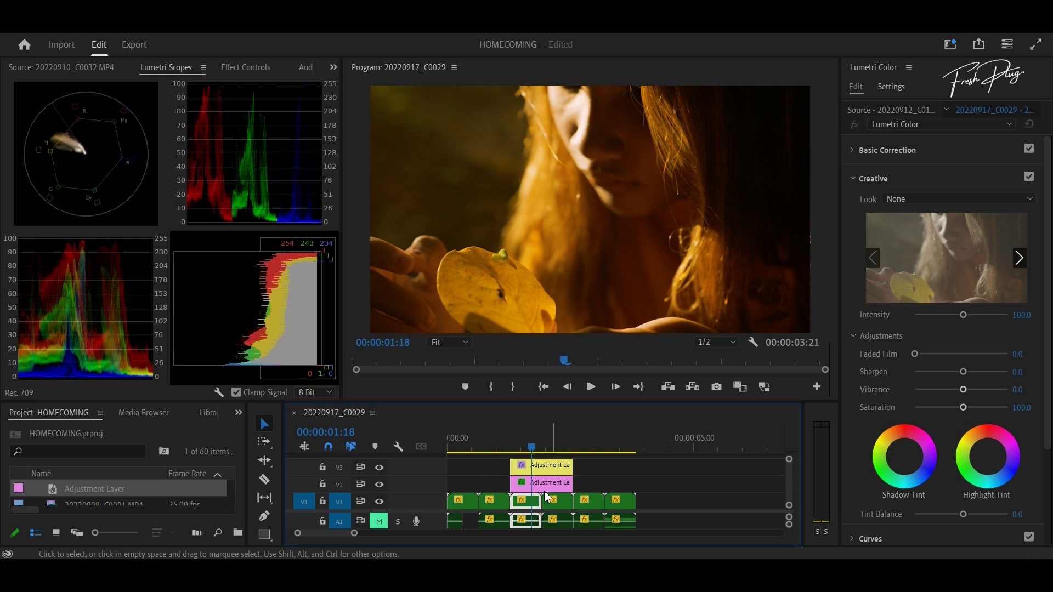
pyautogui.press('c')
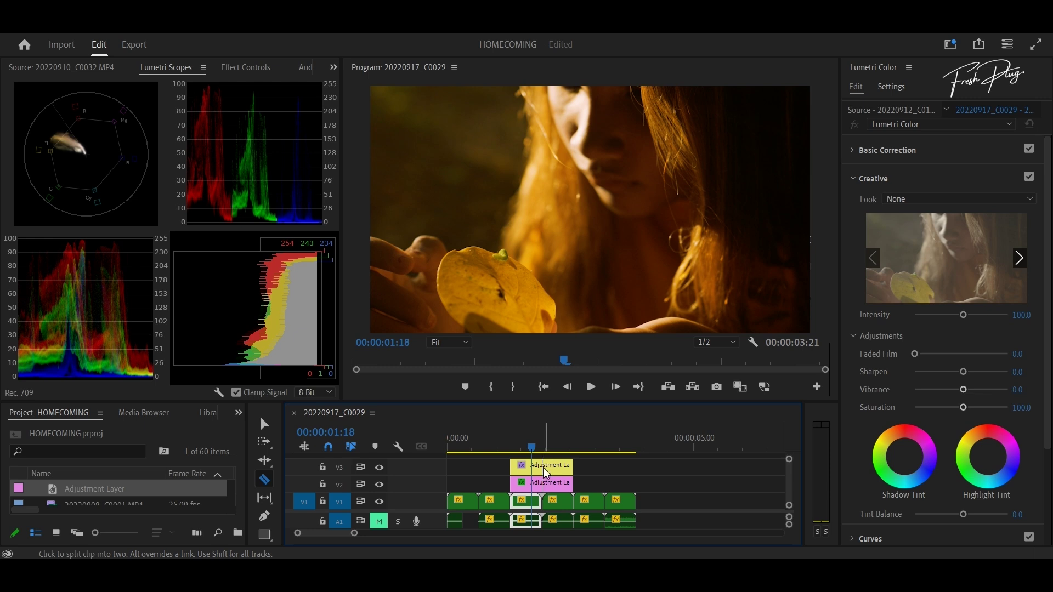
pyautogui.click(546, 467)
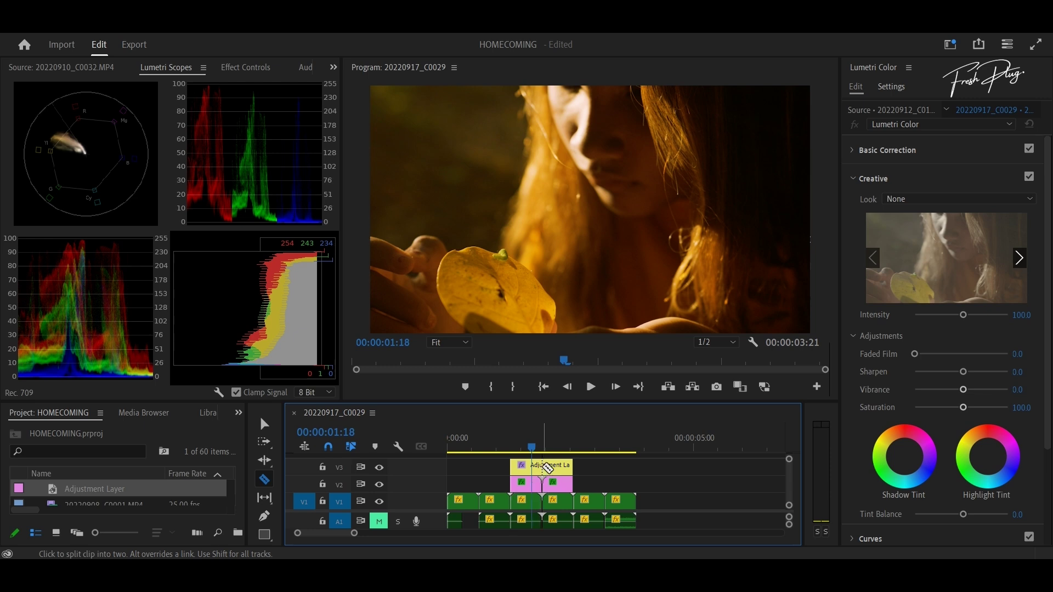
pyautogui.click(545, 467)
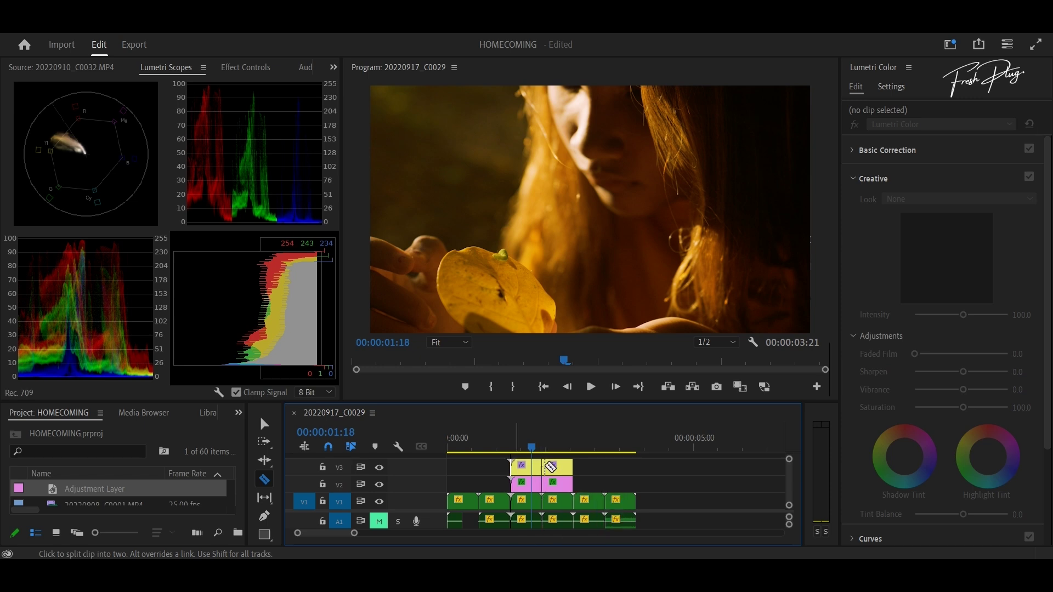
# - Extend the V2 and V3 adjustment layers back to the sequence start and out to the end of the last V1 clip
pyautogui.press('v')
pyautogui.moveTo(515, 467); pyautogui.dragTo(580, 468)
pyautogui.click(580, 466)
pyautogui.moveTo(603, 469); pyautogui.dragTo(637, 467)
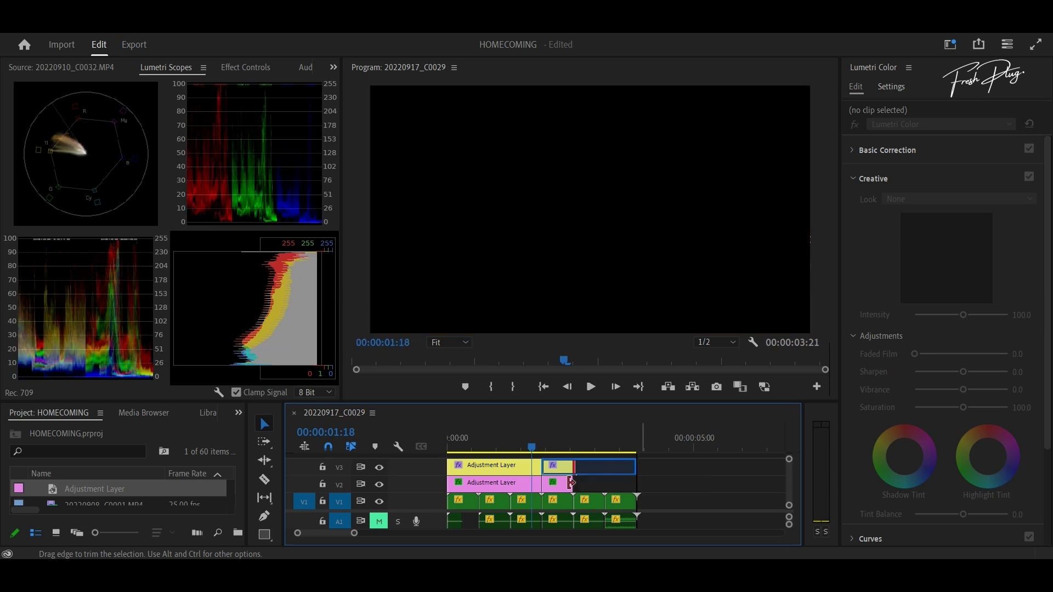
pyautogui.moveTo(570, 484); pyautogui.dragTo(636, 482)
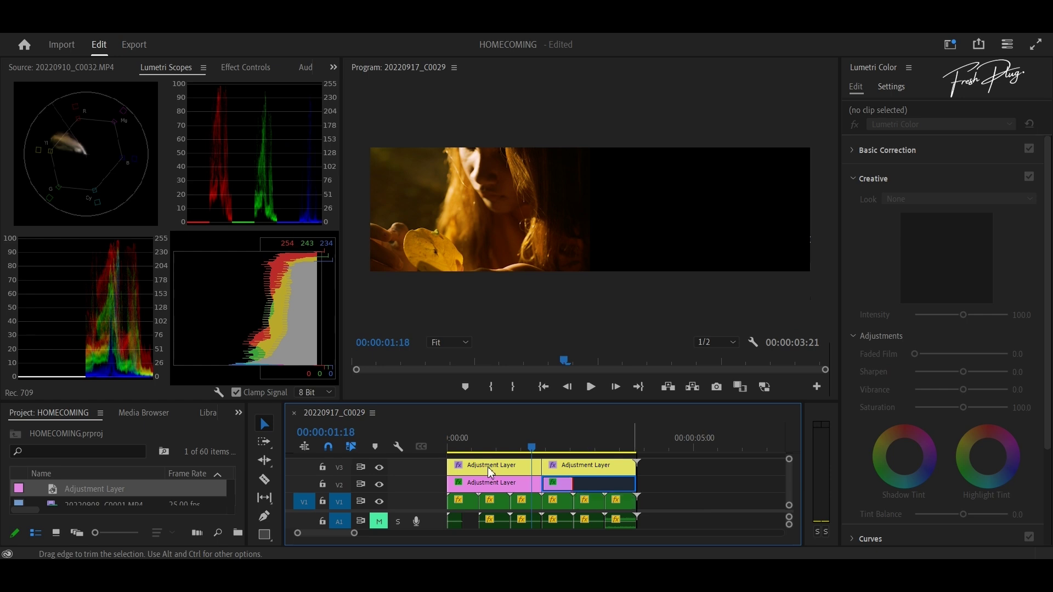
# - Split the V2 and V3 adjustment layers at each remaining V1 cut so every clip has its own pair of segments
pyautogui.press('c')
pyautogui.click(512, 466)
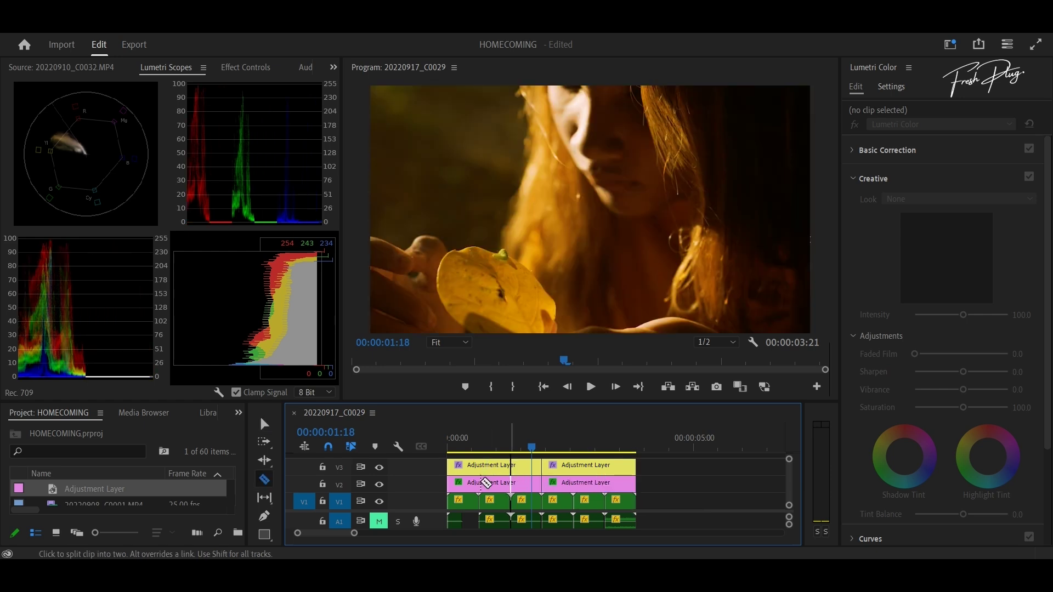
pyautogui.click(512, 484)
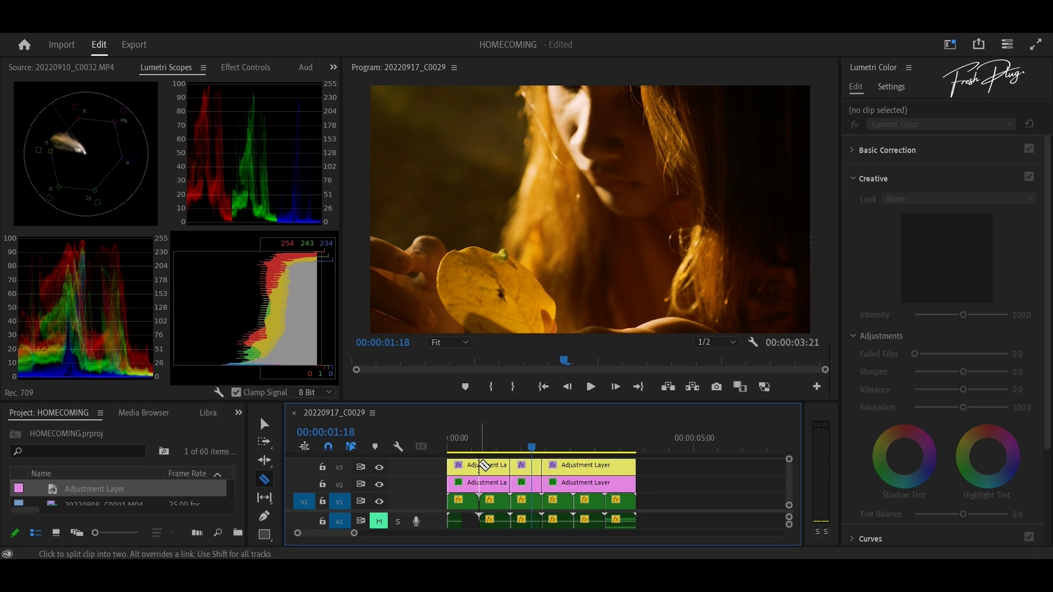
pyautogui.click(480, 483)
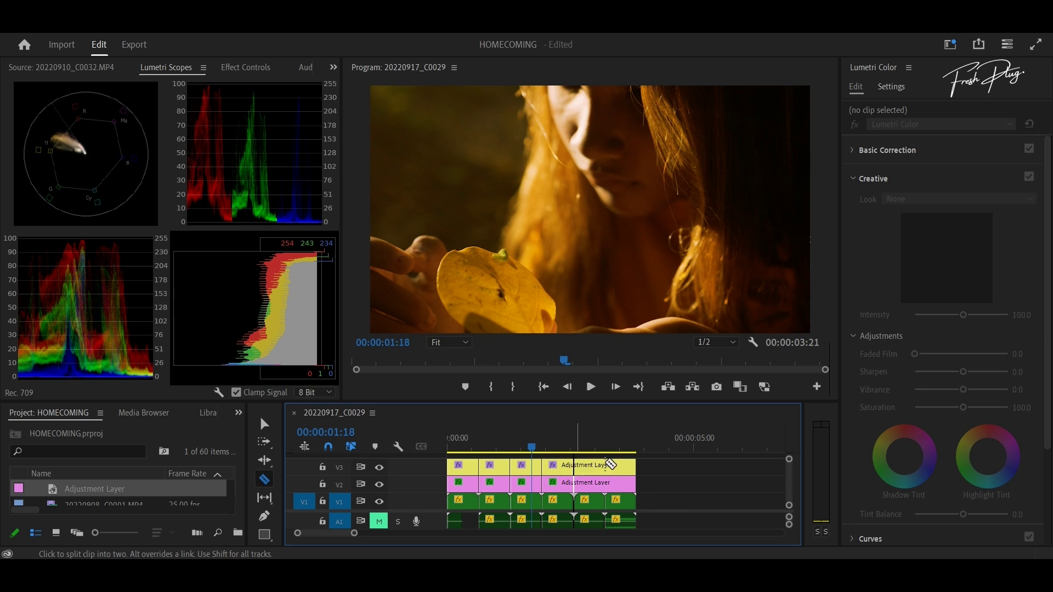
pyautogui.keyDown('shift'); pyautogui.click(574, 465); pyautogui.keyUp('shift')
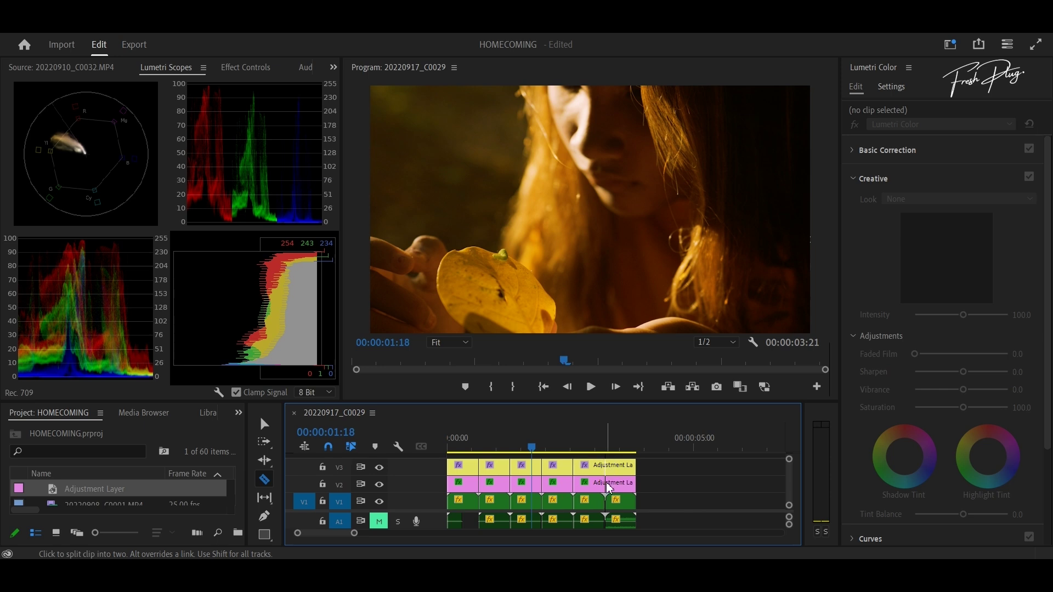
pyautogui.keyDown('shift'); pyautogui.click(608, 483); pyautogui.keyUp('shift')
pyautogui.click(608, 484)
pyautogui.press('v')
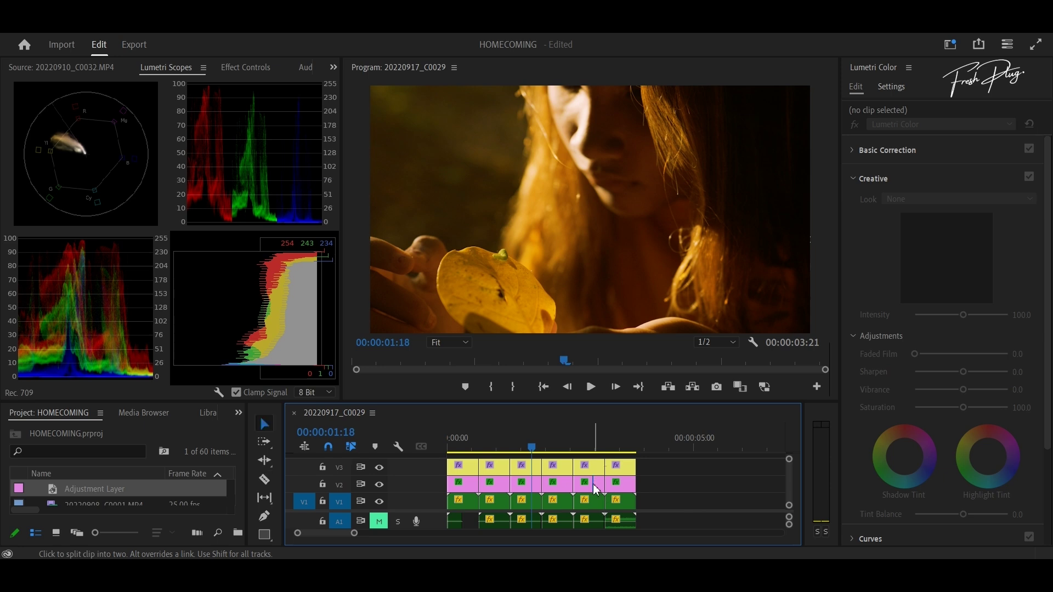
# - Set the opacity of the V2 adjustment layer above the third clip to 60%
pyautogui.click(534, 486)
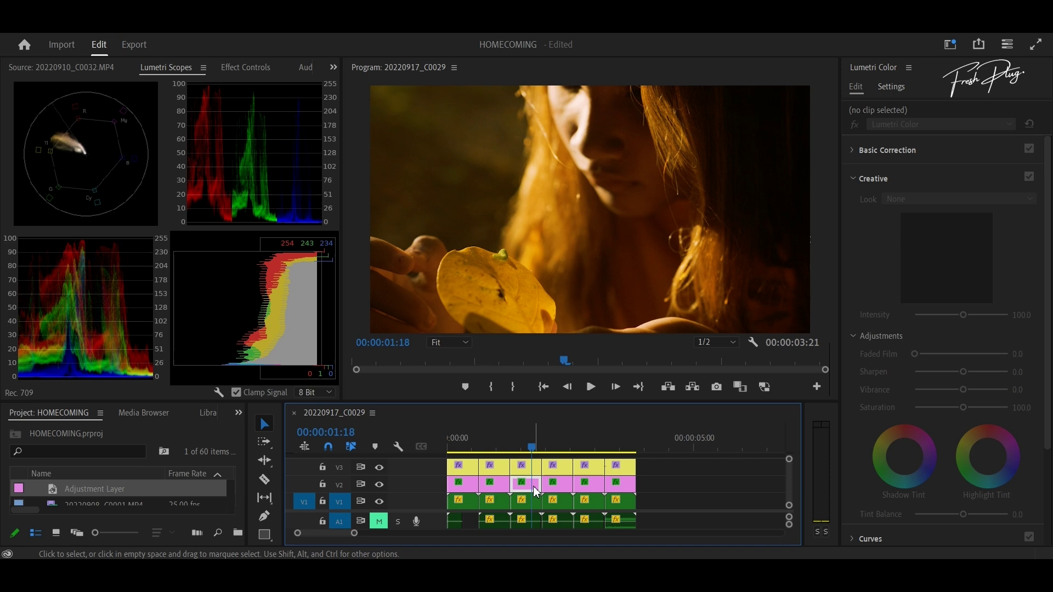
pyautogui.click(235, 64)
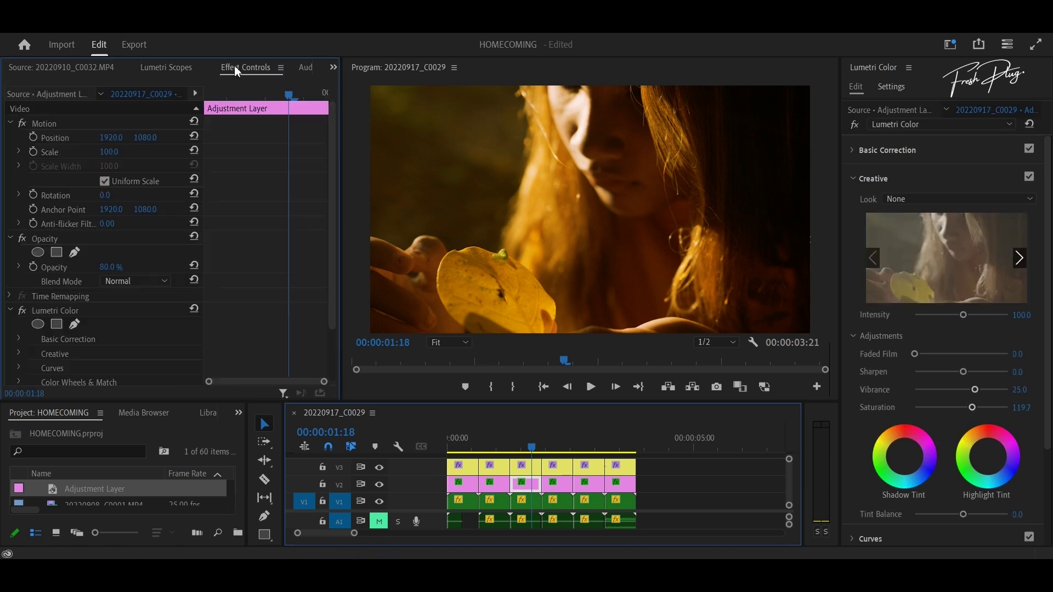
pyautogui.click(119, 267)
pyautogui.write('6')
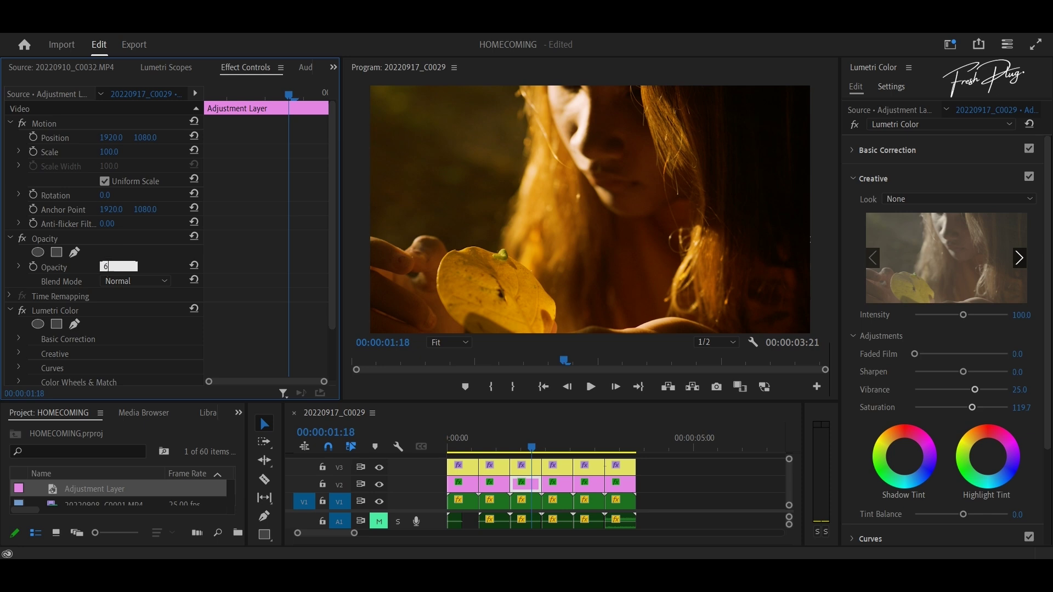
pyautogui.write('0')
pyautogui.press('Return')
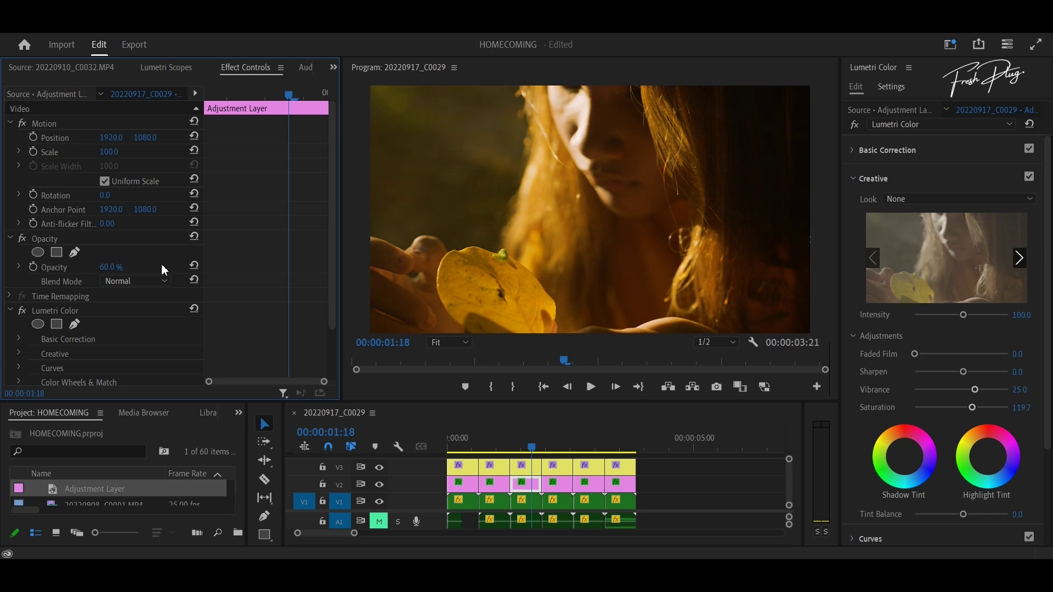
# - Check the third shot's grade by toggling the V3 track output and stepping frame by frame through the clip
pyautogui.click(379, 467)
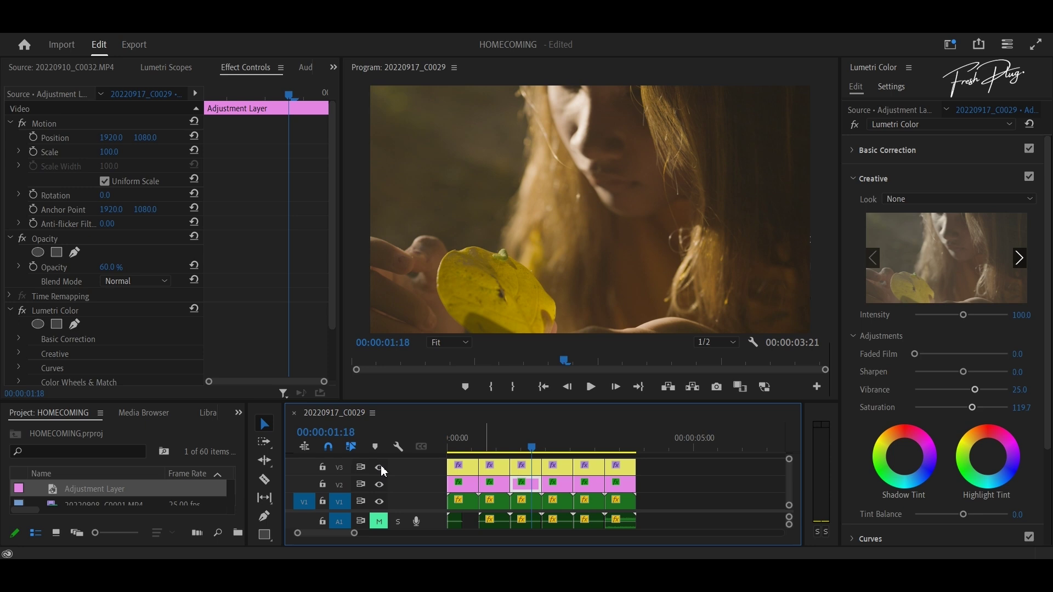
pyautogui.click(379, 468)
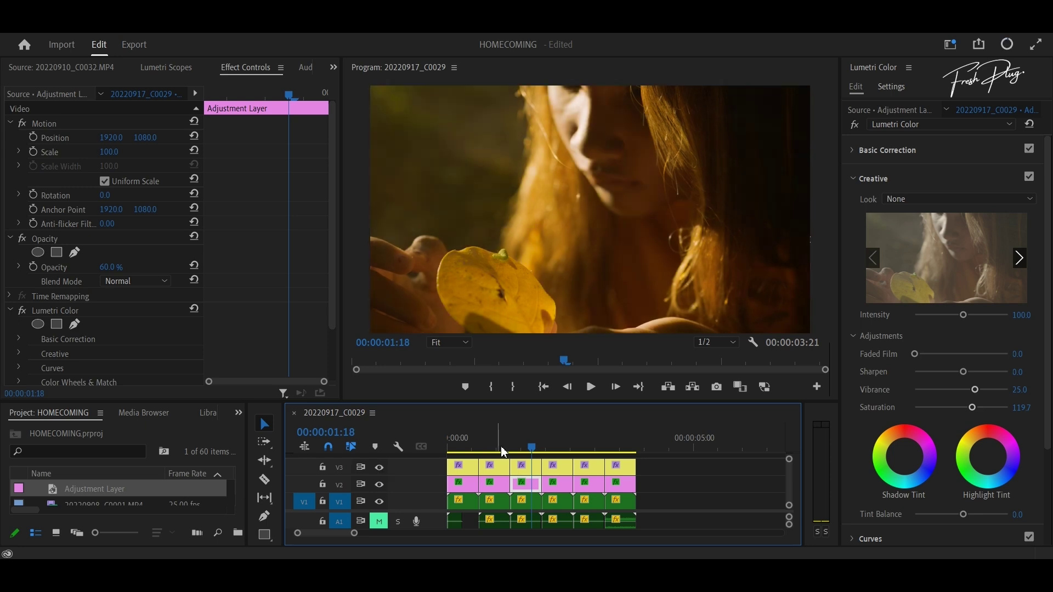
pyautogui.click(503, 449)
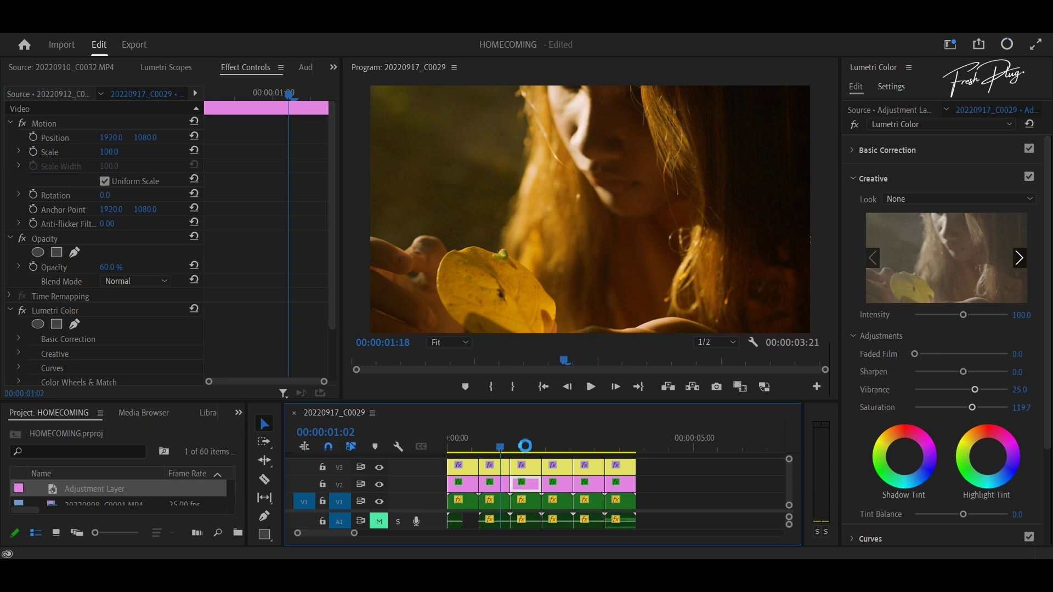
pyautogui.click(524, 446)
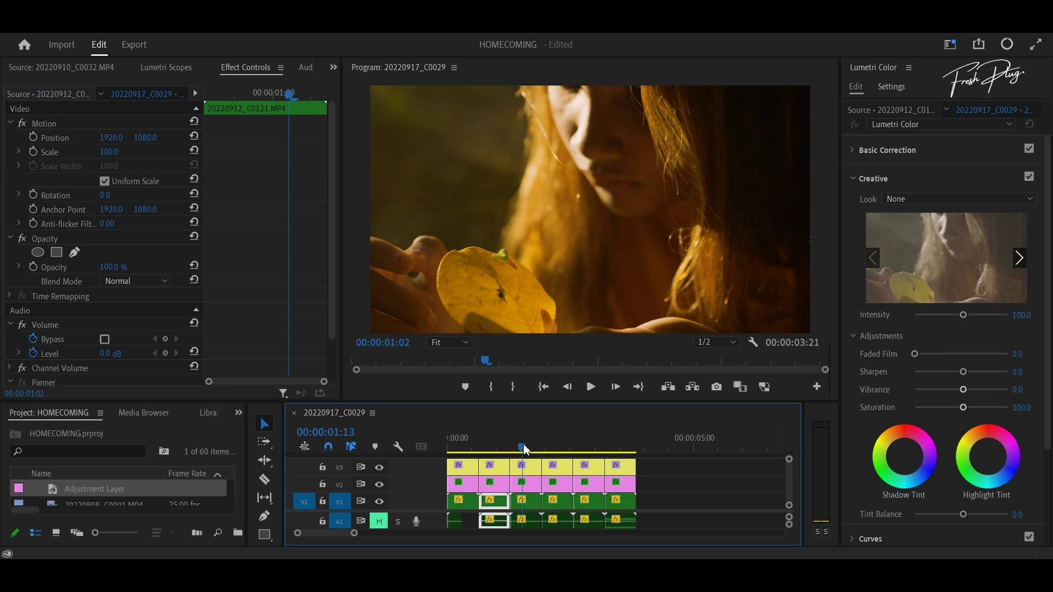
pyautogui.press('Left')
pyautogui.press('Left')
pyautogui.press('Left')
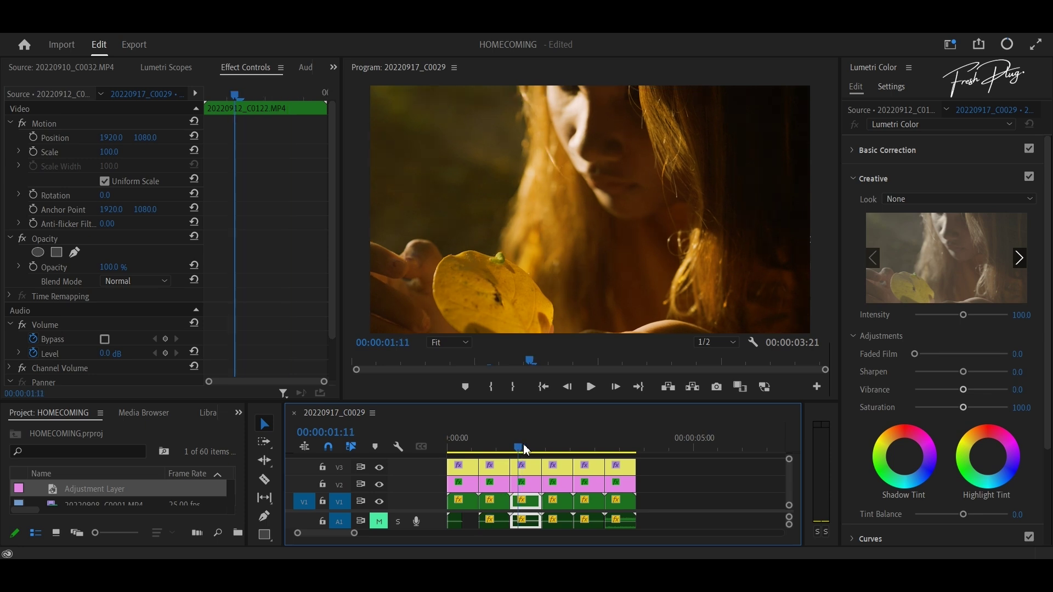
pyautogui.press('Right')
pyautogui.press('Right')
pyautogui.press('Right')
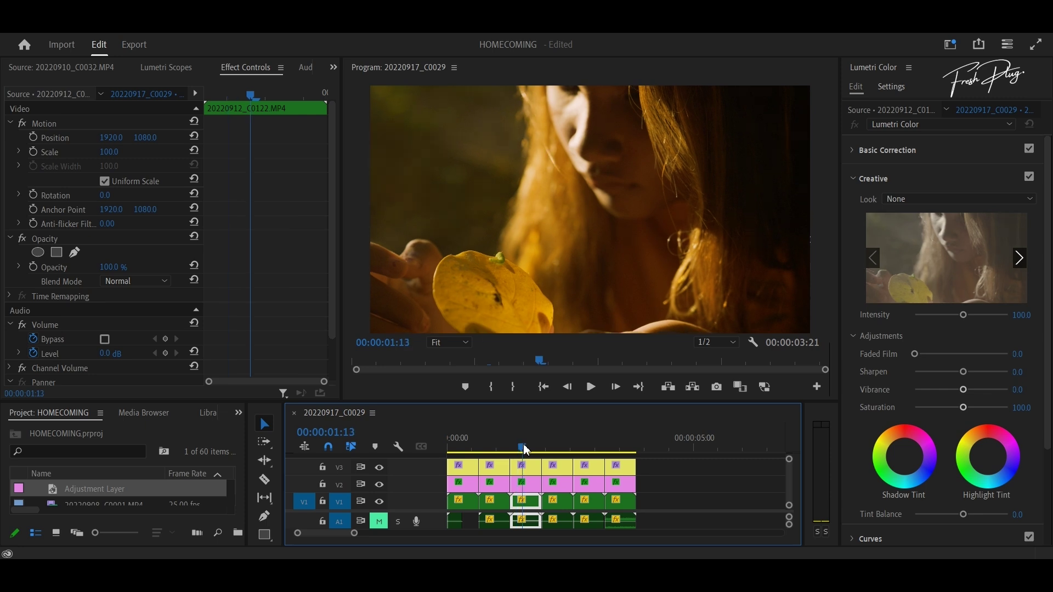
pyautogui.press('Right')
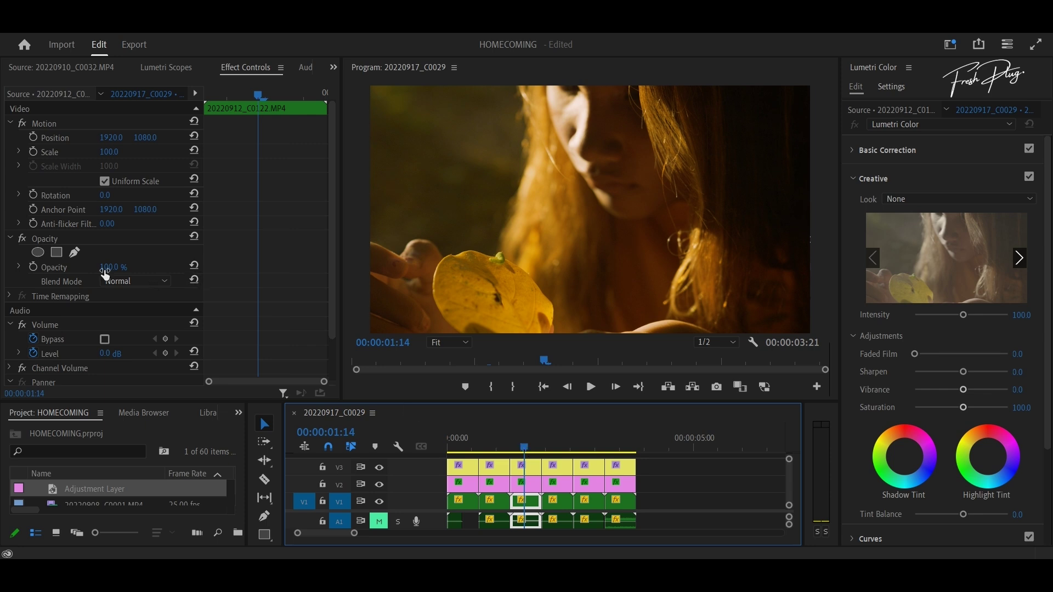
# - Lower the opacity of the V2 adjustment layer above the third clip to 50%
pyautogui.click(530, 486)
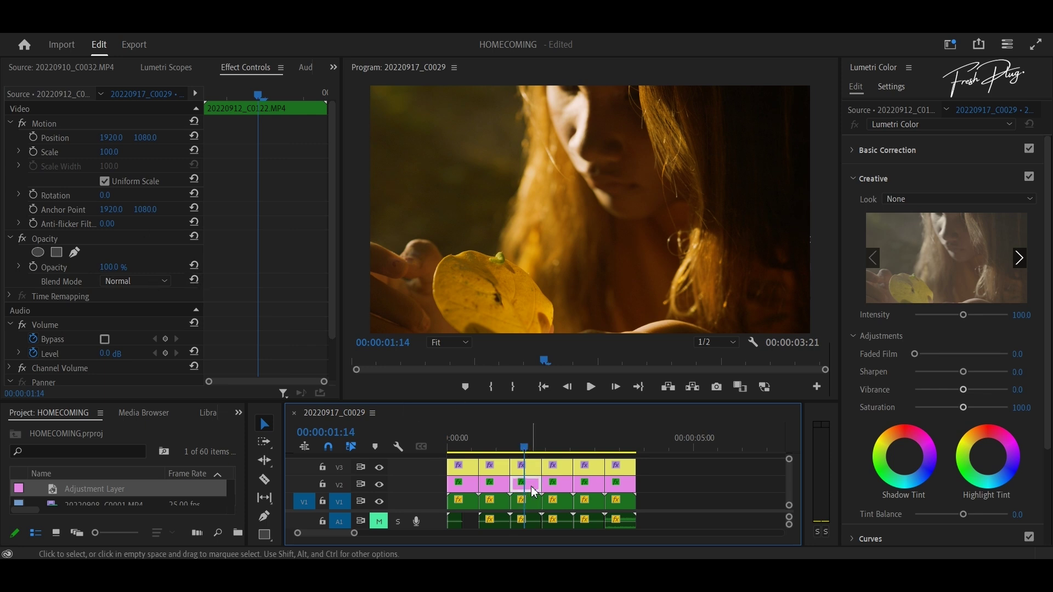
pyautogui.click(104, 268)
pyautogui.write('50')
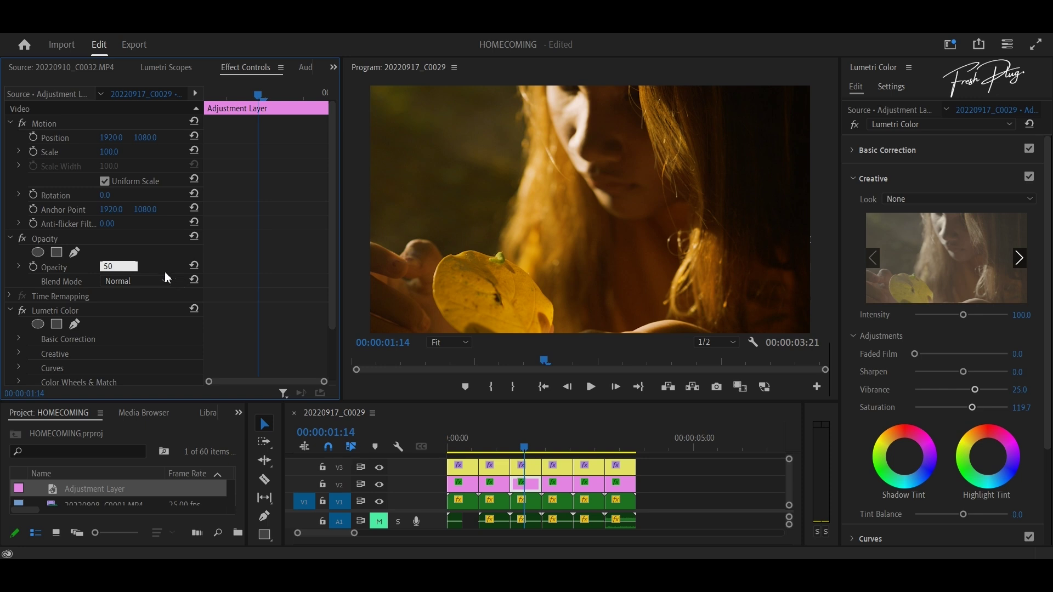
pyautogui.press('Return')
# - Go to the second clip and set the opacity of the V2 adjustment layer above it to 60%
pyautogui.click(505, 445)
pyautogui.click(497, 500)
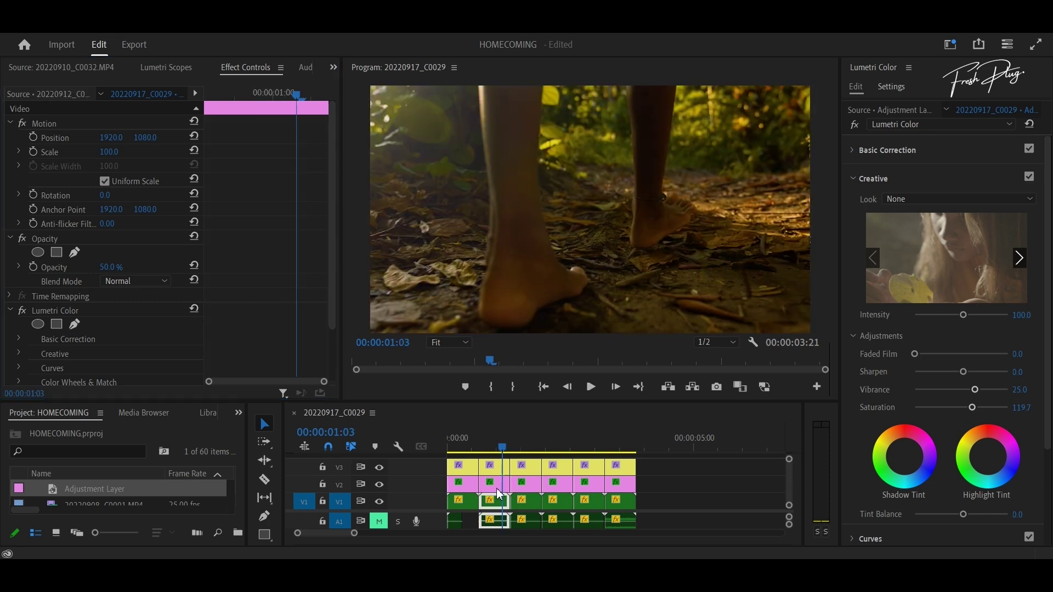
pyautogui.click(503, 485)
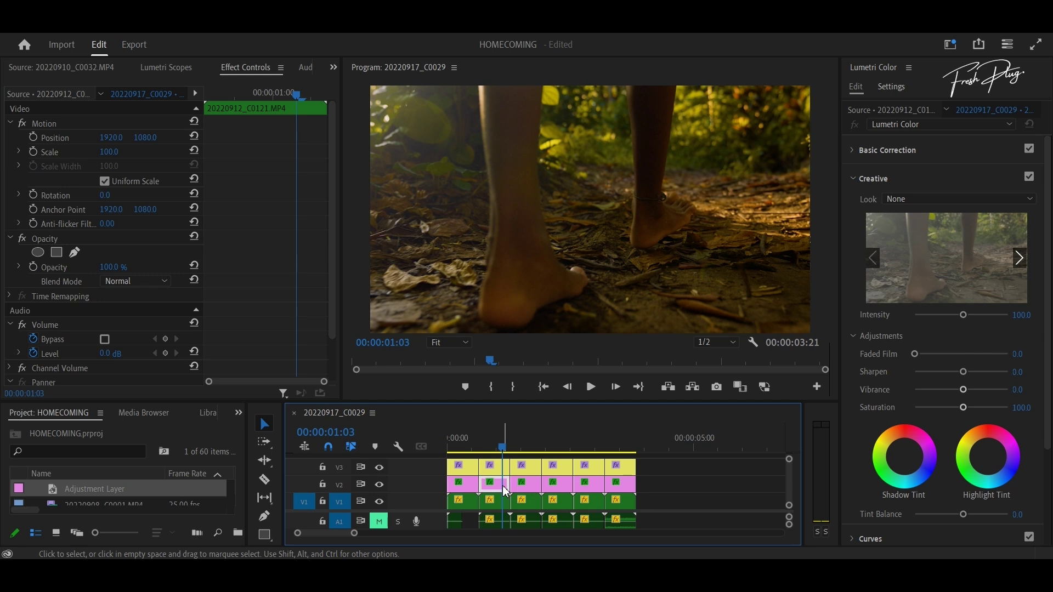
pyautogui.click(120, 266)
pyautogui.write('60')
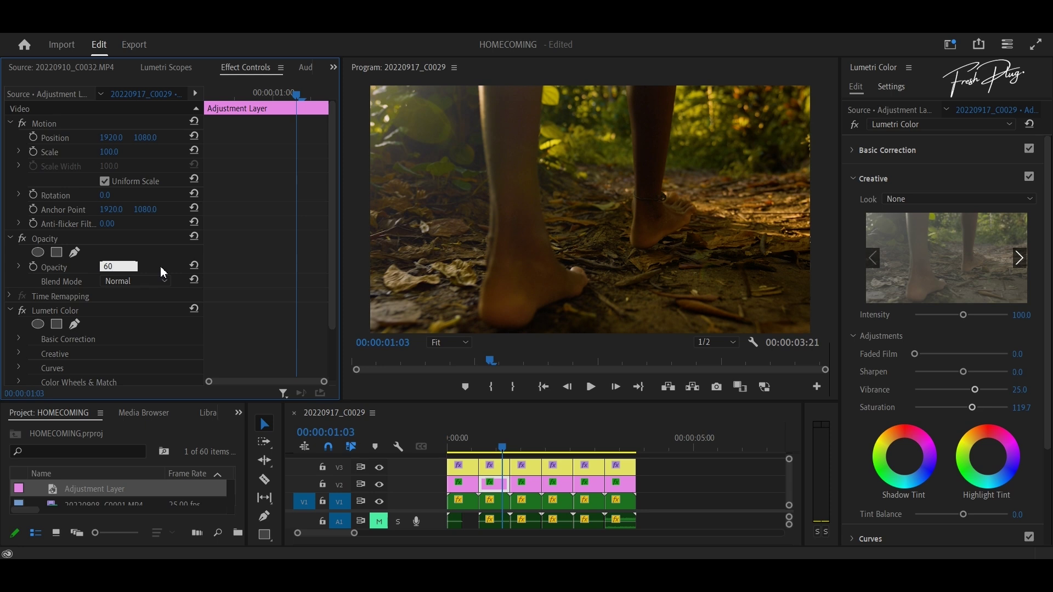
pyautogui.press('Return')
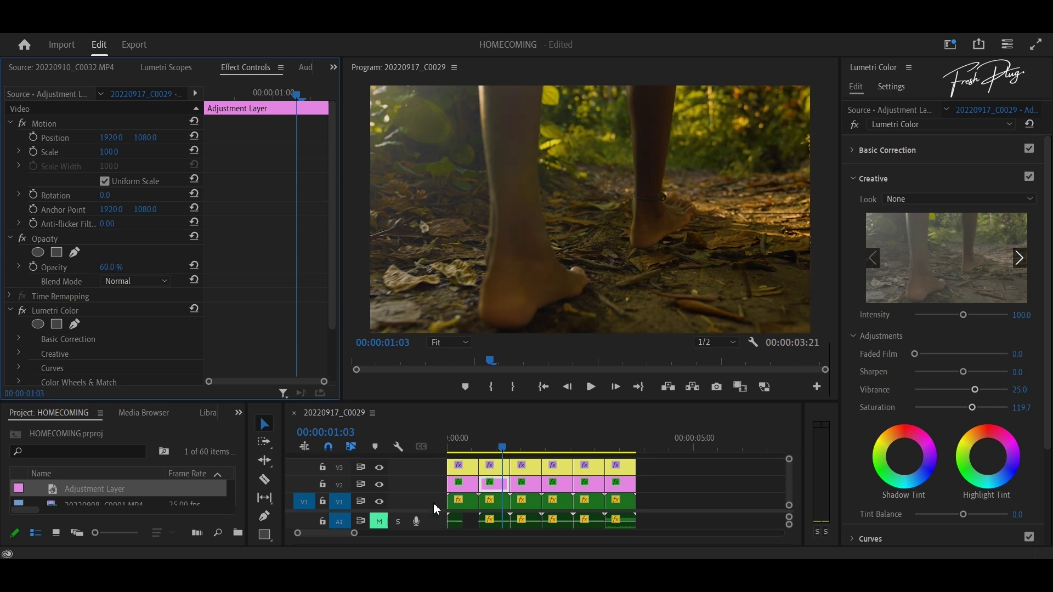
# - Compare the second clip's grade with its flat footage by toggling the V2 and V3 track outputs
pyautogui.click(380, 486)
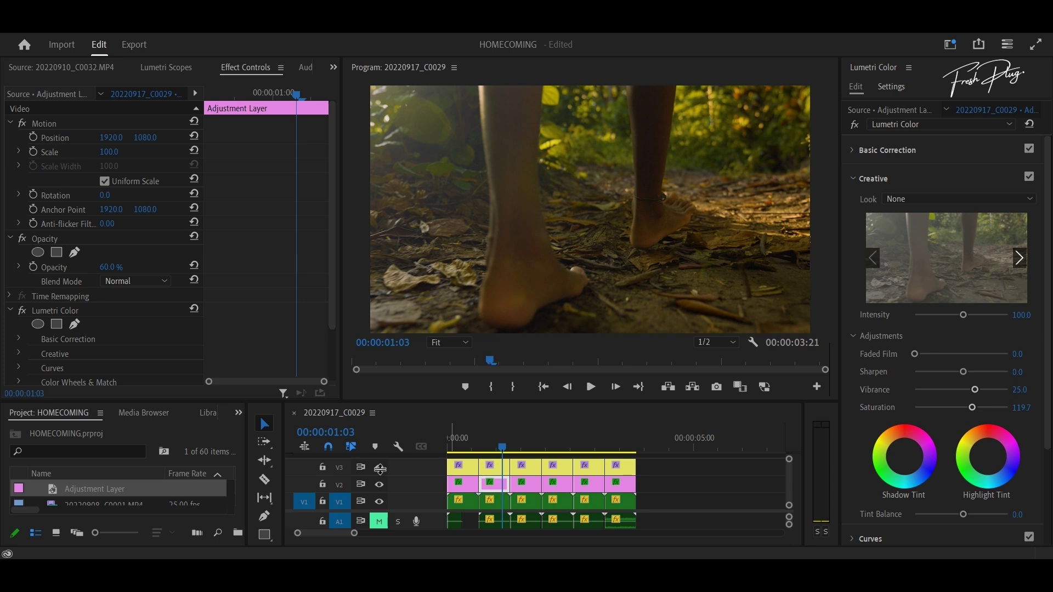
pyautogui.click(380, 469)
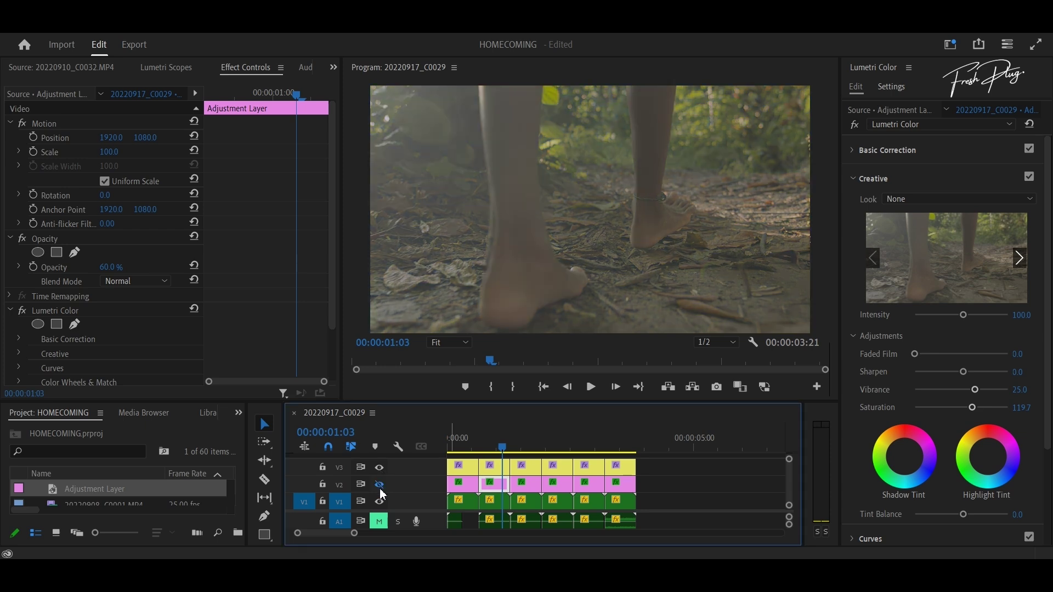
pyautogui.click(380, 484)
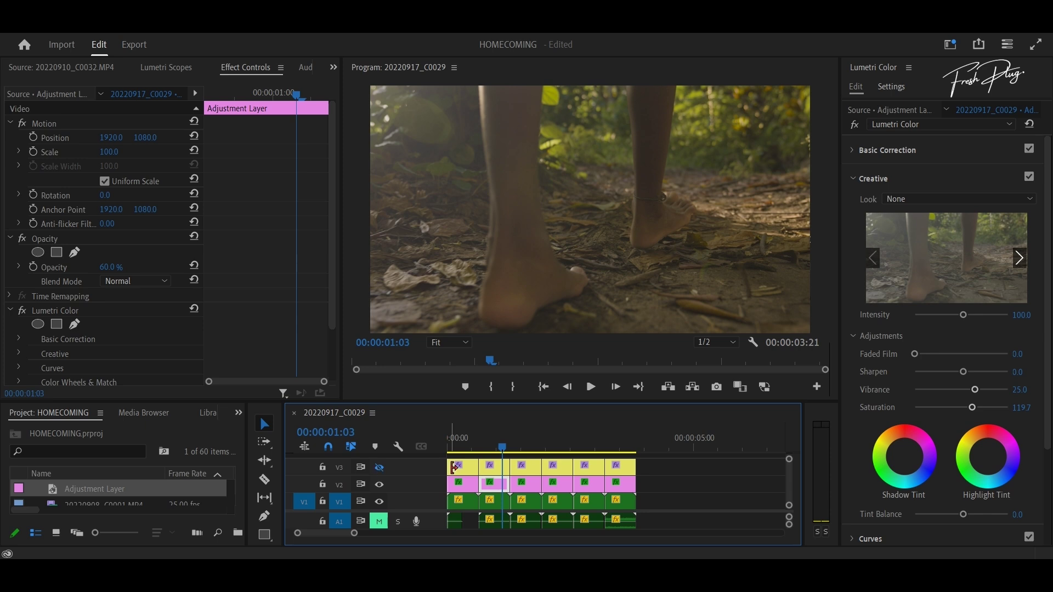
pyautogui.click(380, 467)
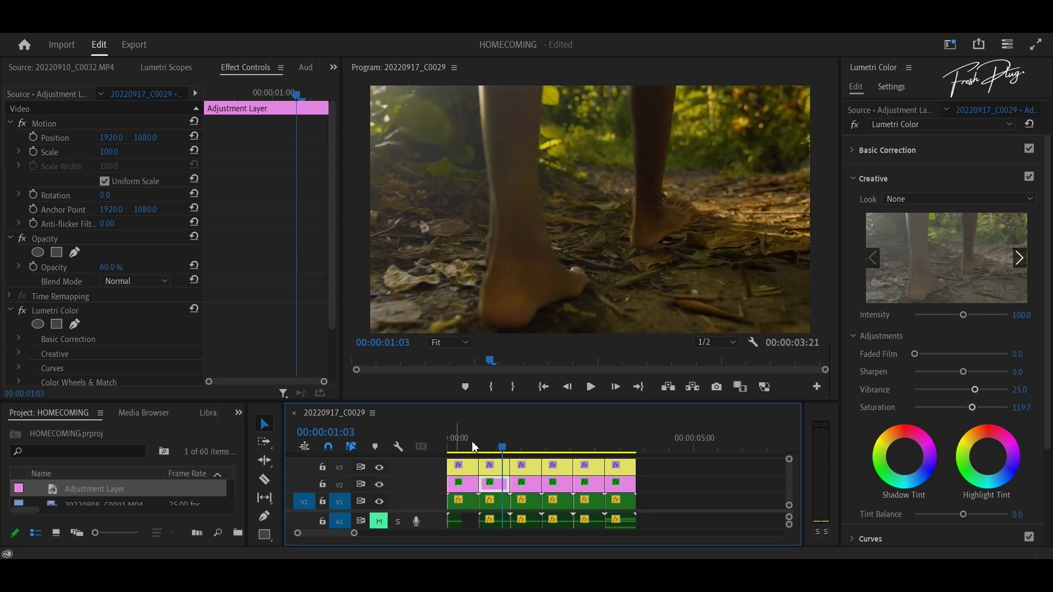
# - Go to the first clip and set the opacity of the V2 adjustment layer above it to 50%
pyautogui.click(472, 442)
pyautogui.click(472, 486)
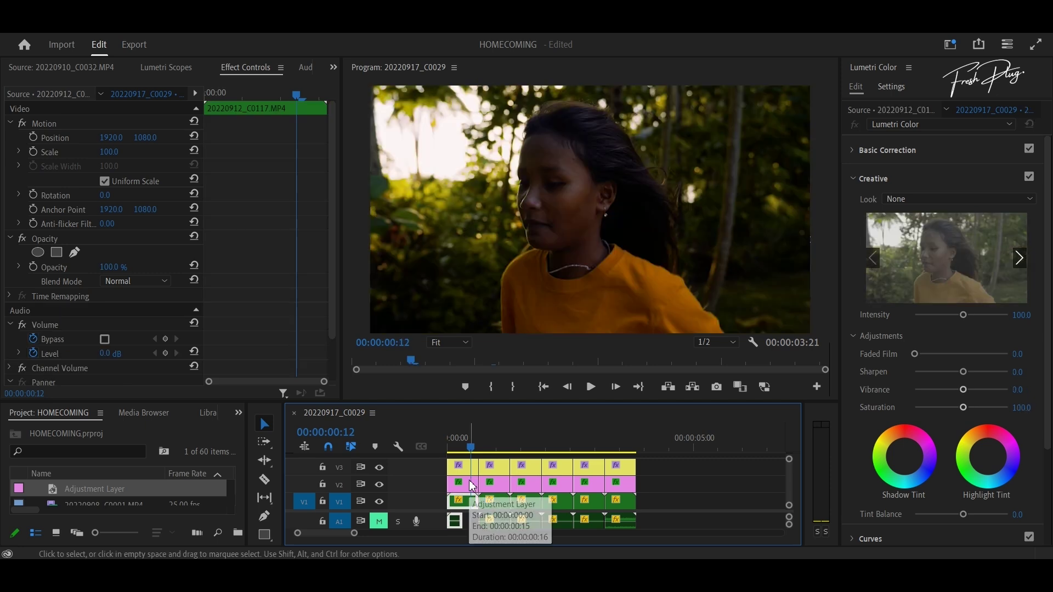
pyautogui.click(467, 486)
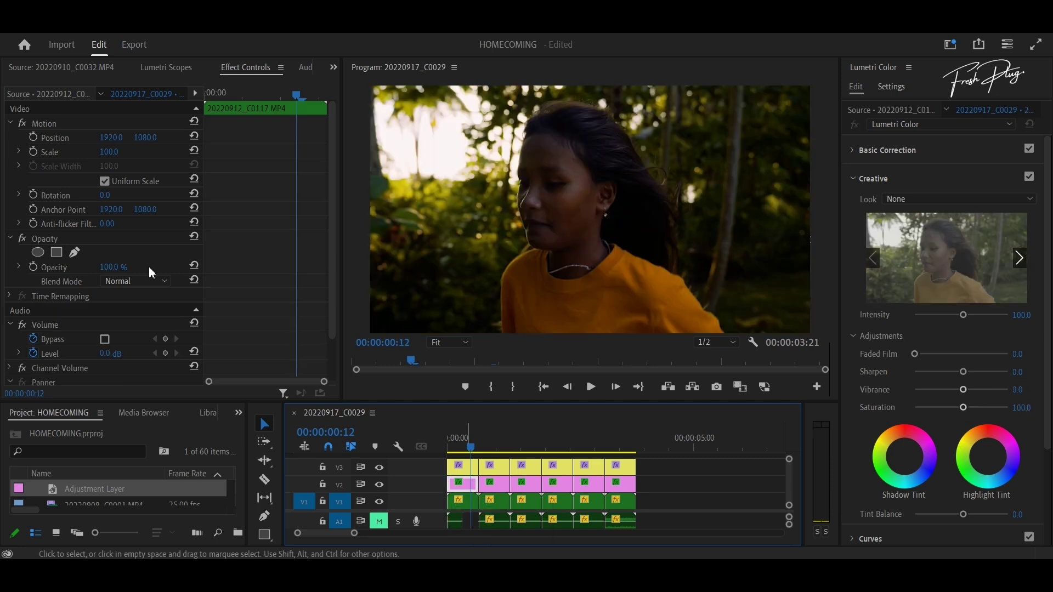
pyautogui.click(107, 268)
pyautogui.write('50')
pyautogui.press('Return')
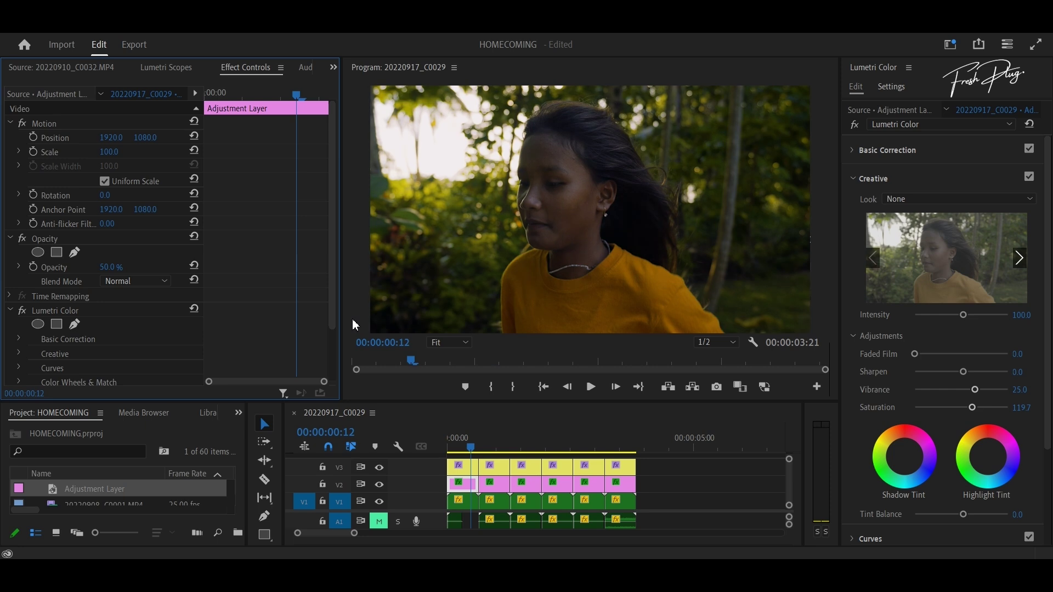
# - Compare the first clip's grade with its flat footage by toggling the adjustment tracks, and move the playhead to the fourth clip
pyautogui.click(382, 468)
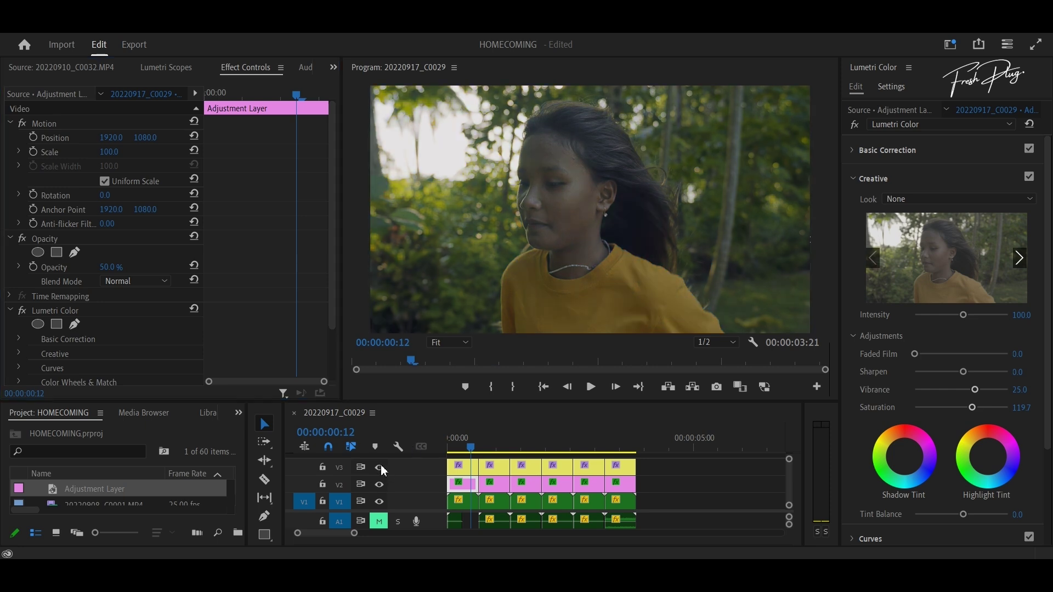
pyautogui.click(380, 469)
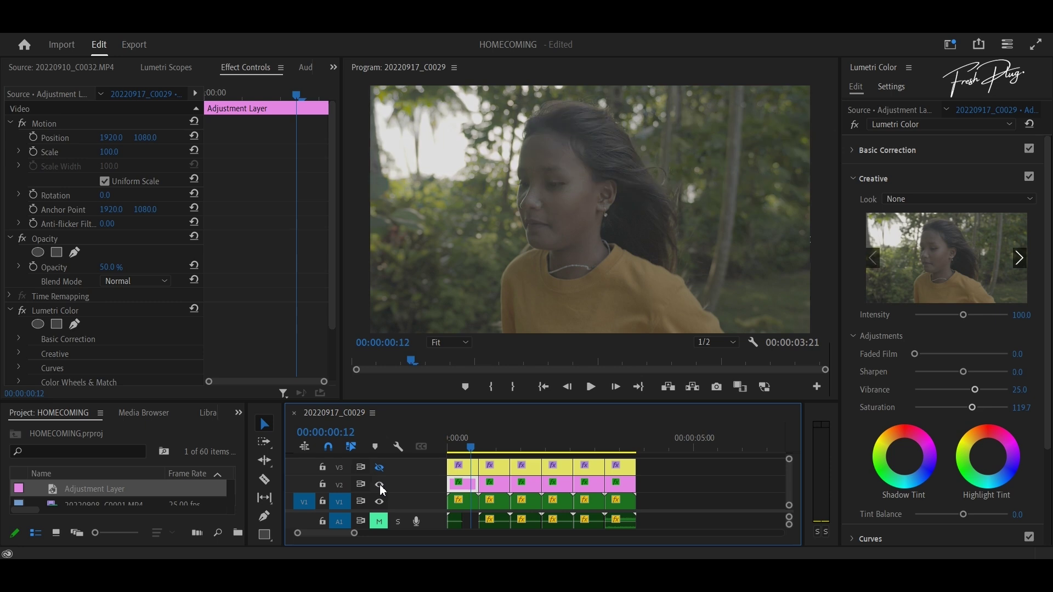
pyautogui.click(380, 468)
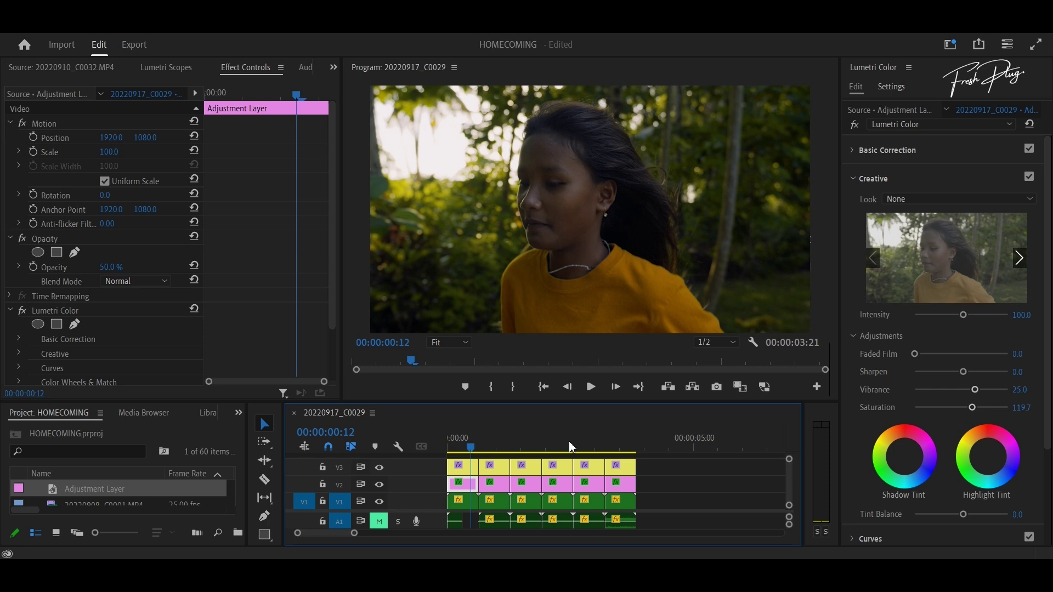
pyautogui.click(558, 445)
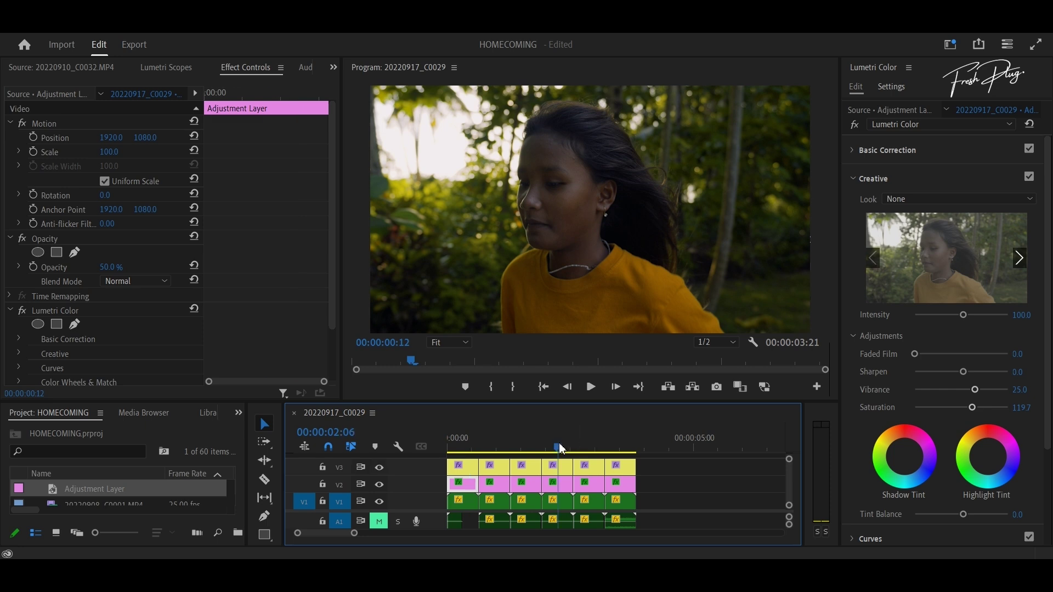
# - Go to the fifth clip and set the opacity of the V2 adjustment layer above it to 50%
pyautogui.click(591, 451)
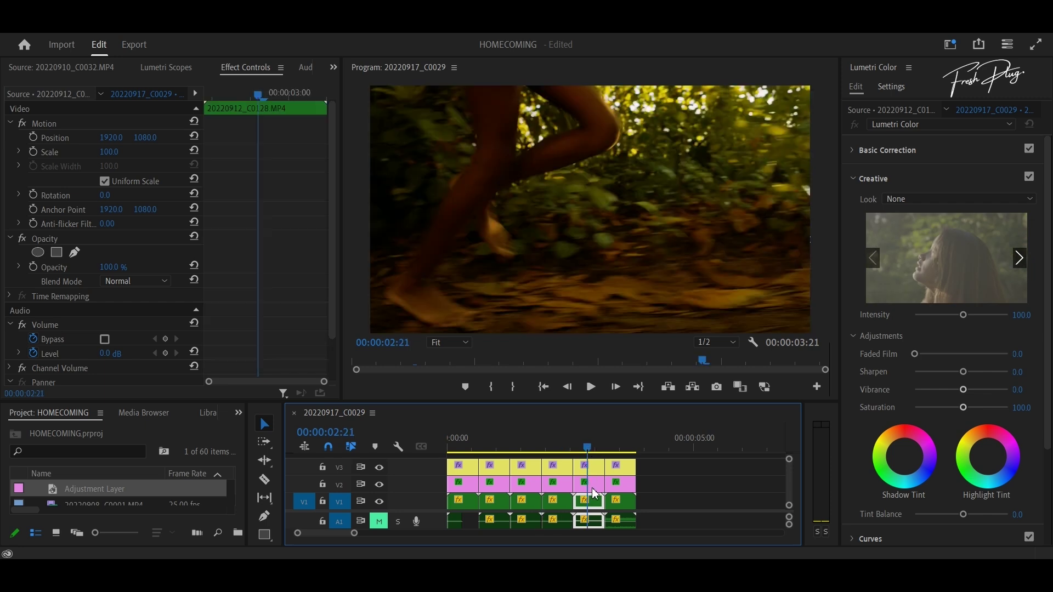
pyautogui.click(596, 486)
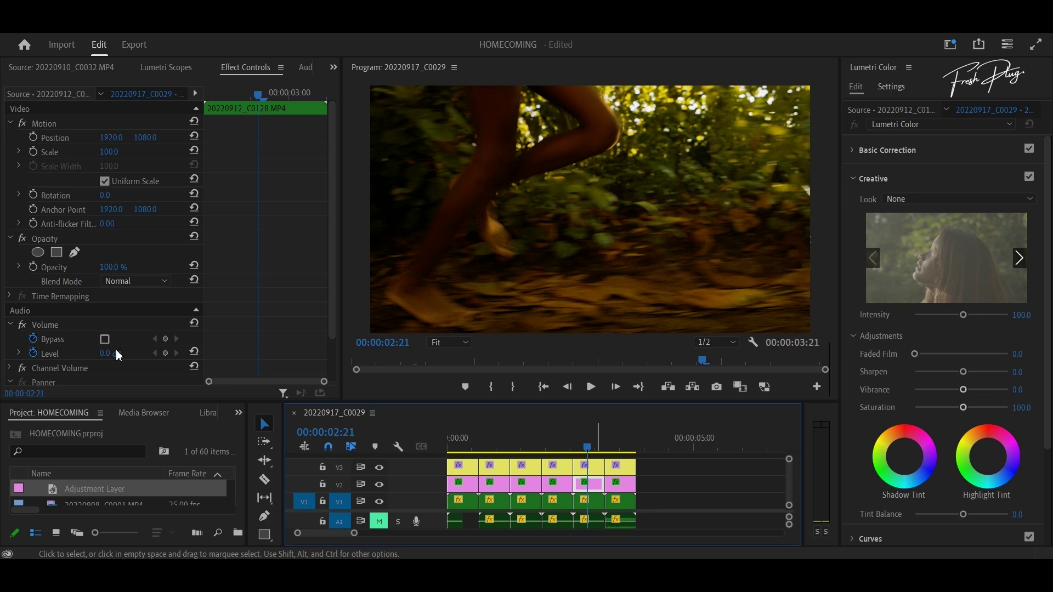
pyautogui.click(118, 265)
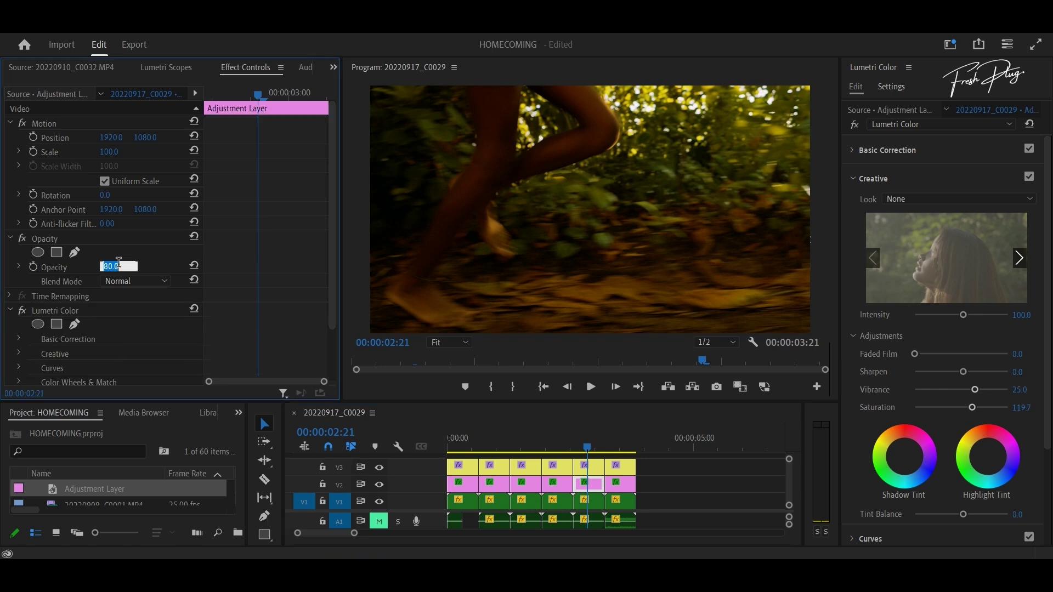
pyautogui.write('50')
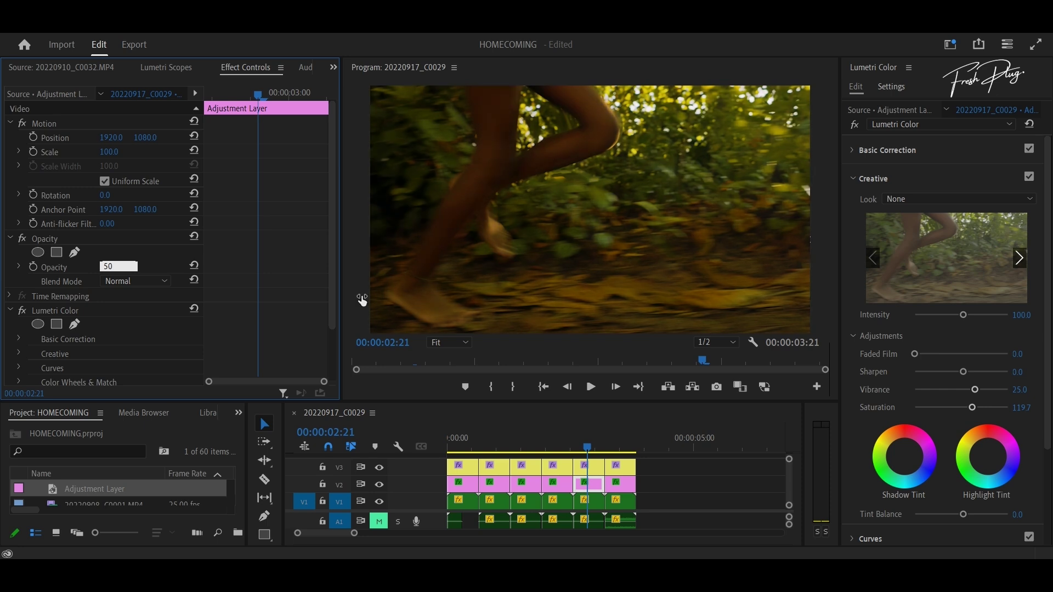
pyautogui.press('Return')
# - Go to the last clip, set the opacity of the V2 adjustment layer above it to 60%, and dismiss the battery saver notification
pyautogui.click(624, 448)
pyautogui.click(625, 500)
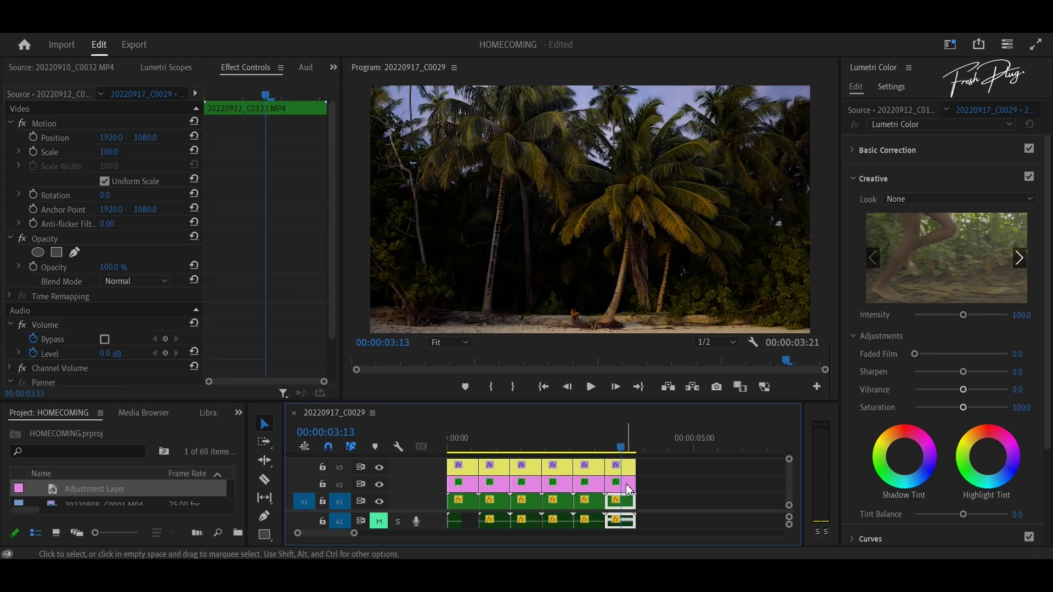
pyautogui.click(629, 489)
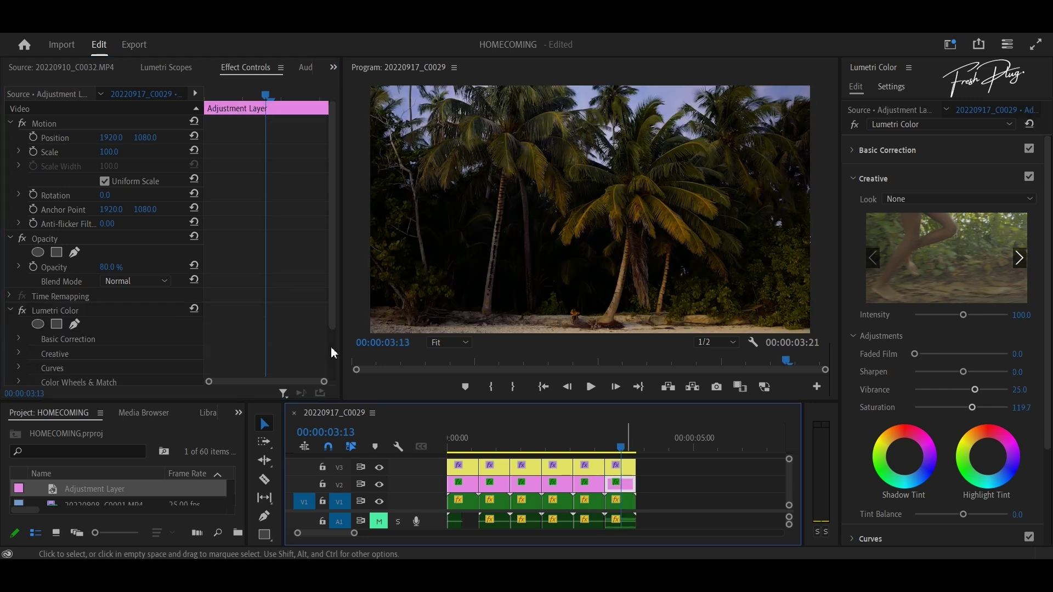
pyautogui.click(104, 266)
pyautogui.write('60')
pyautogui.press('Return')
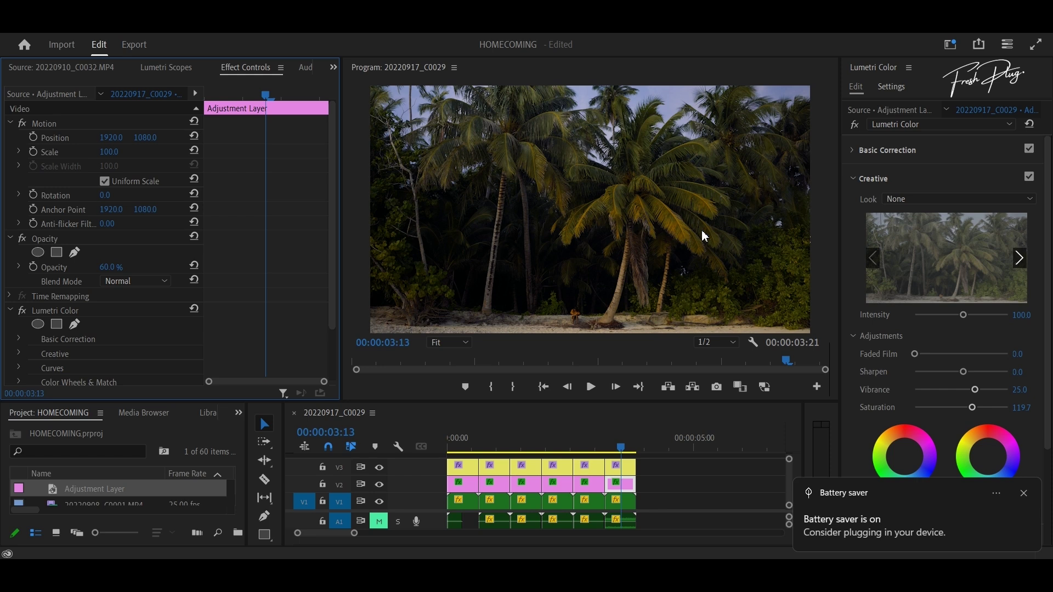
pyautogui.click(1025, 493)
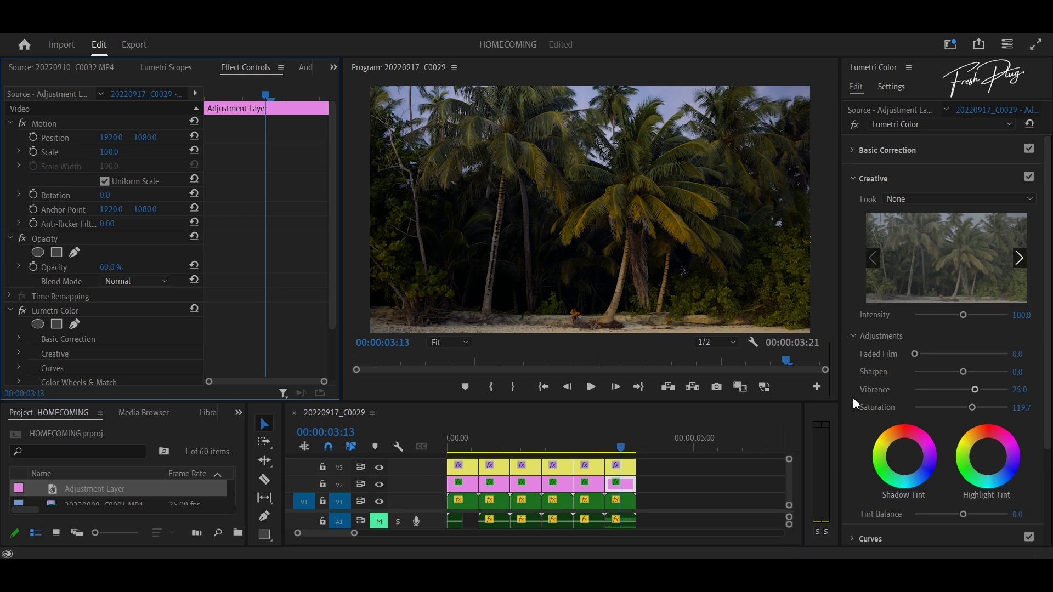
# - Play the graded sequence from its beginning and return the playhead to the sequence start
pyautogui.click(453, 446)
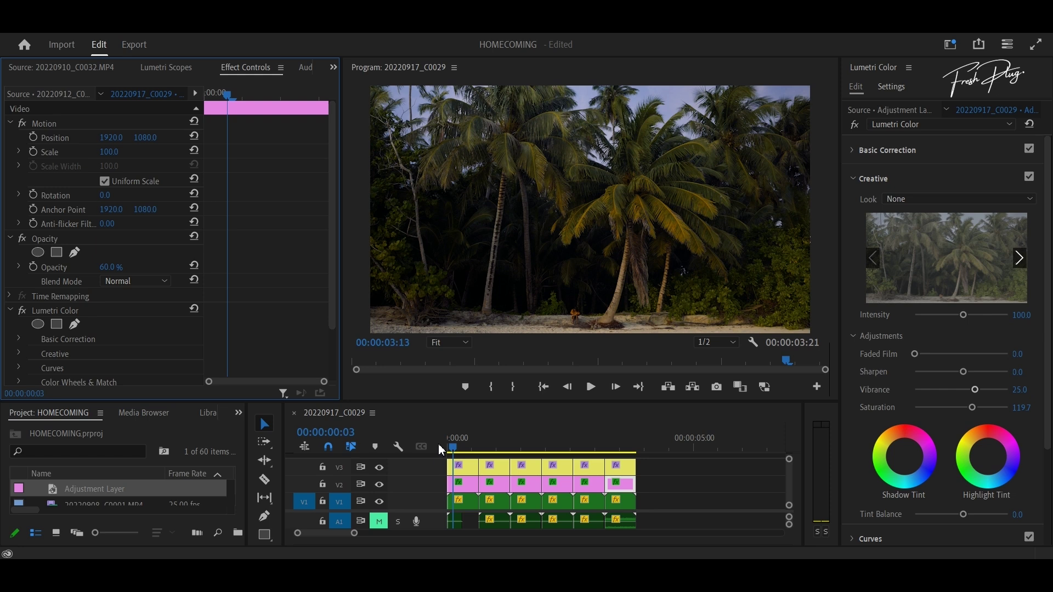
pyautogui.click(453, 447)
pyautogui.moveTo(455, 452); pyautogui.dragTo(429, 446)
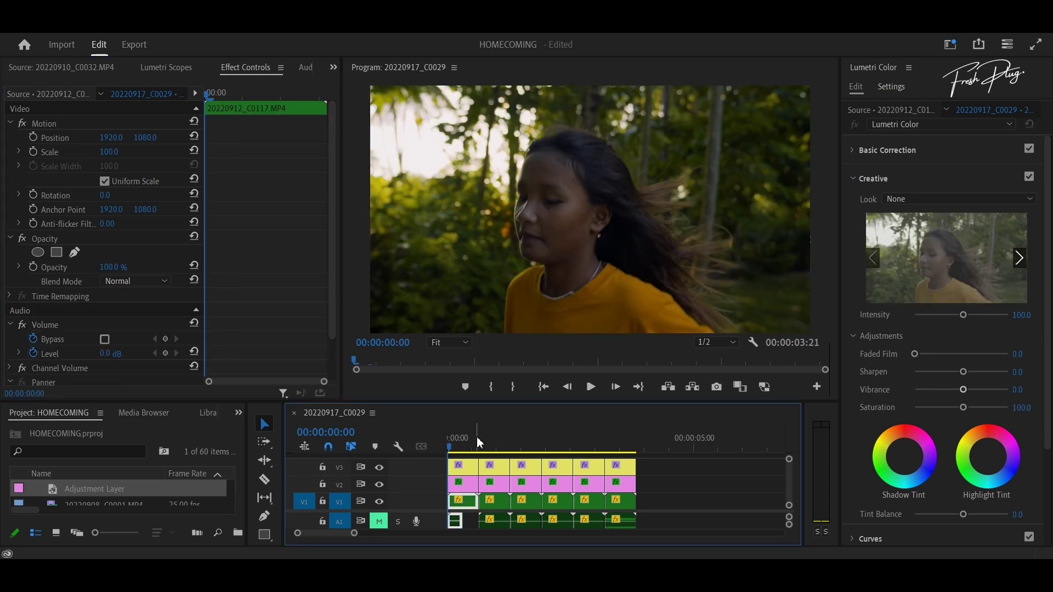
pyautogui.press('Right')
pyautogui.press('Right')
pyautogui.press('Left')
pyautogui.press('Left')
pyautogui.press('space')
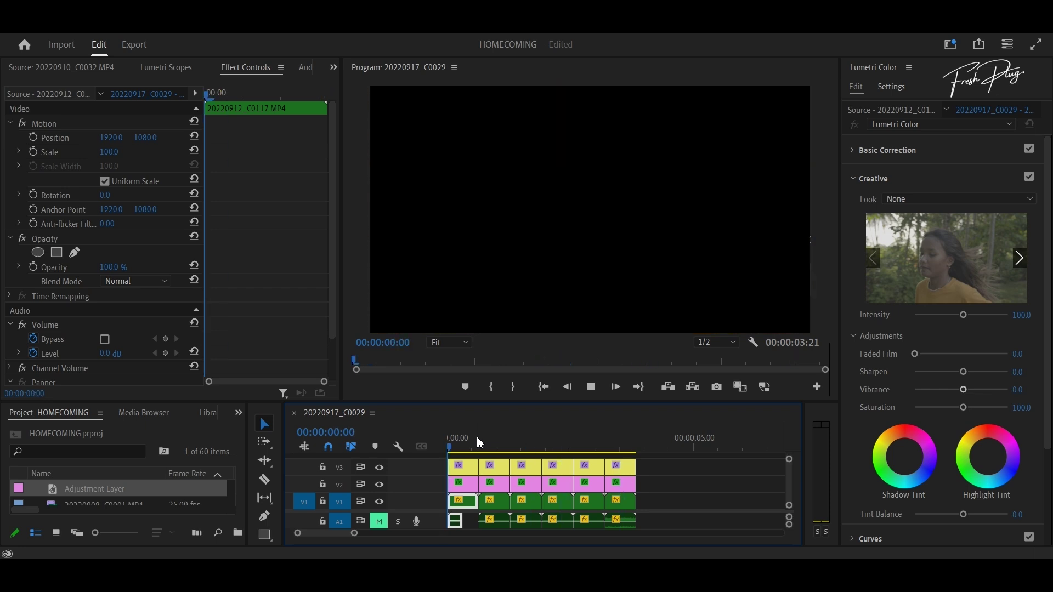
pyautogui.click(462, 448)
pyautogui.click(463, 449)
pyautogui.press('Home')
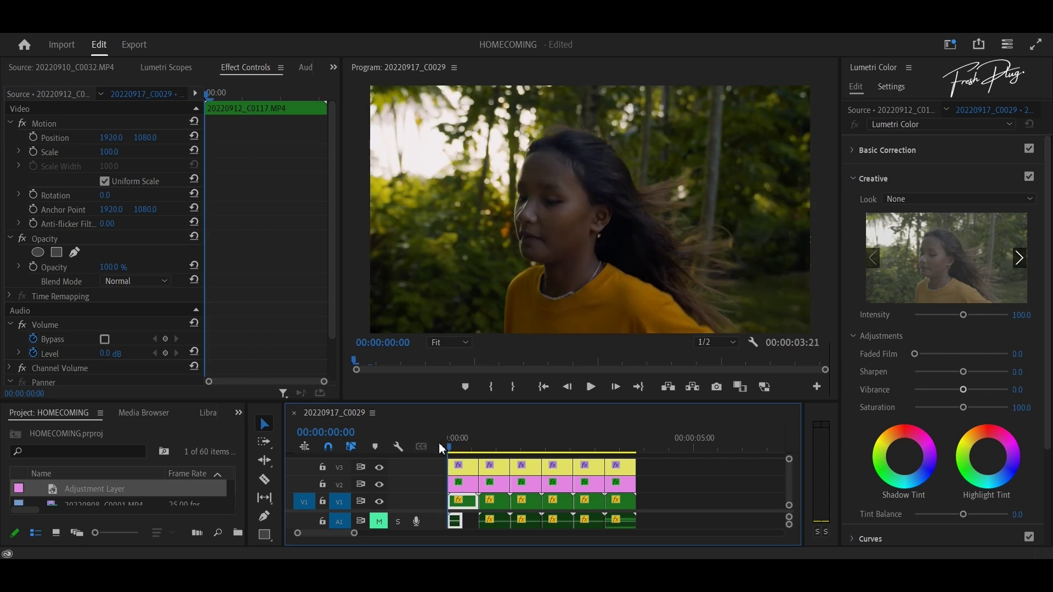